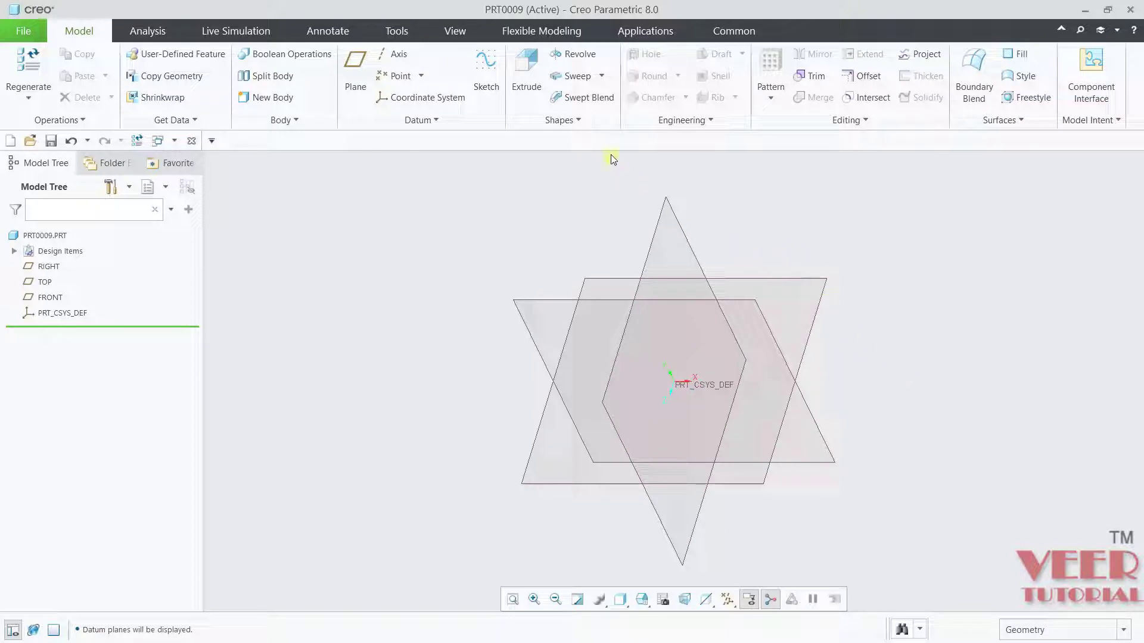
# Start a Helical Sweep and define an internal helix profile sketch on the TOP datum plane
pyautogui.click(603, 77)
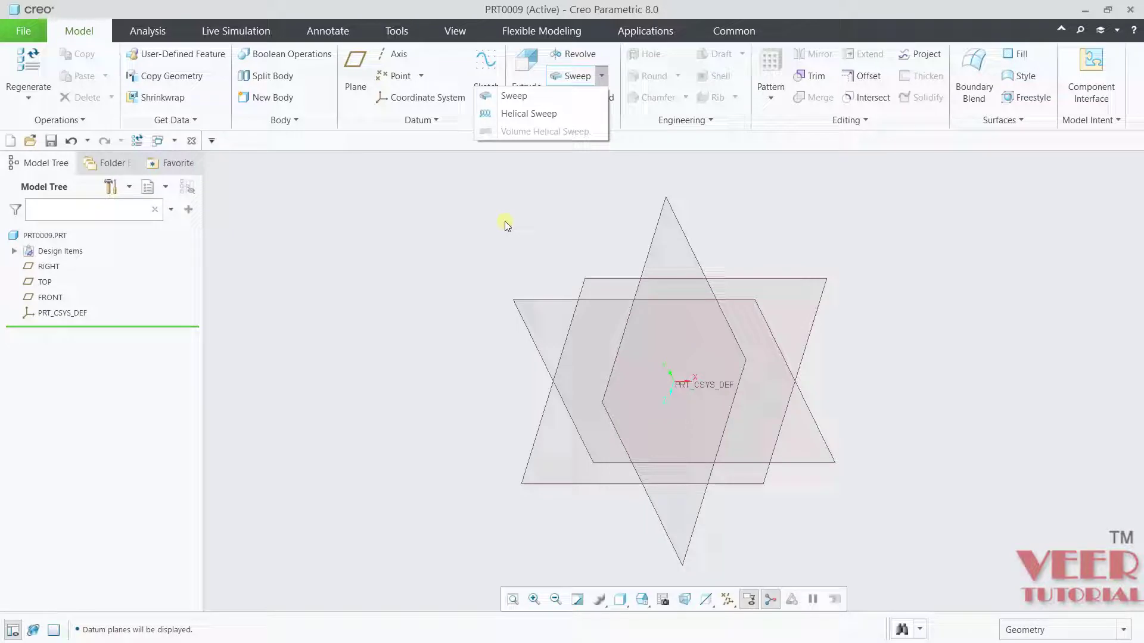
pyautogui.click(505, 221)
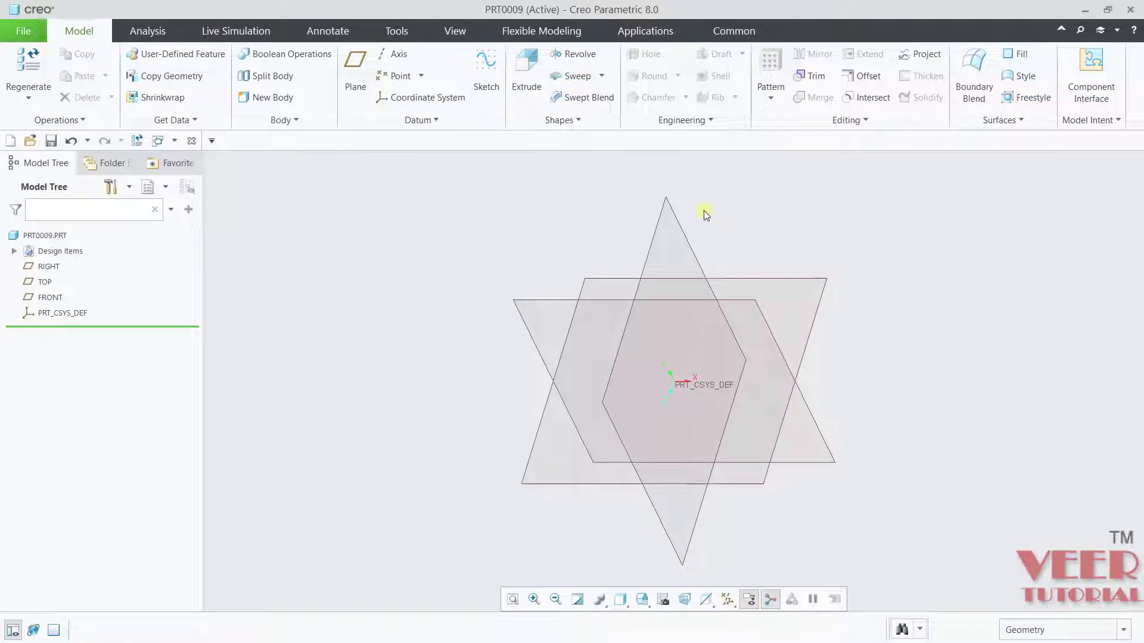
pyautogui.click(601, 77)
pyautogui.click(569, 114)
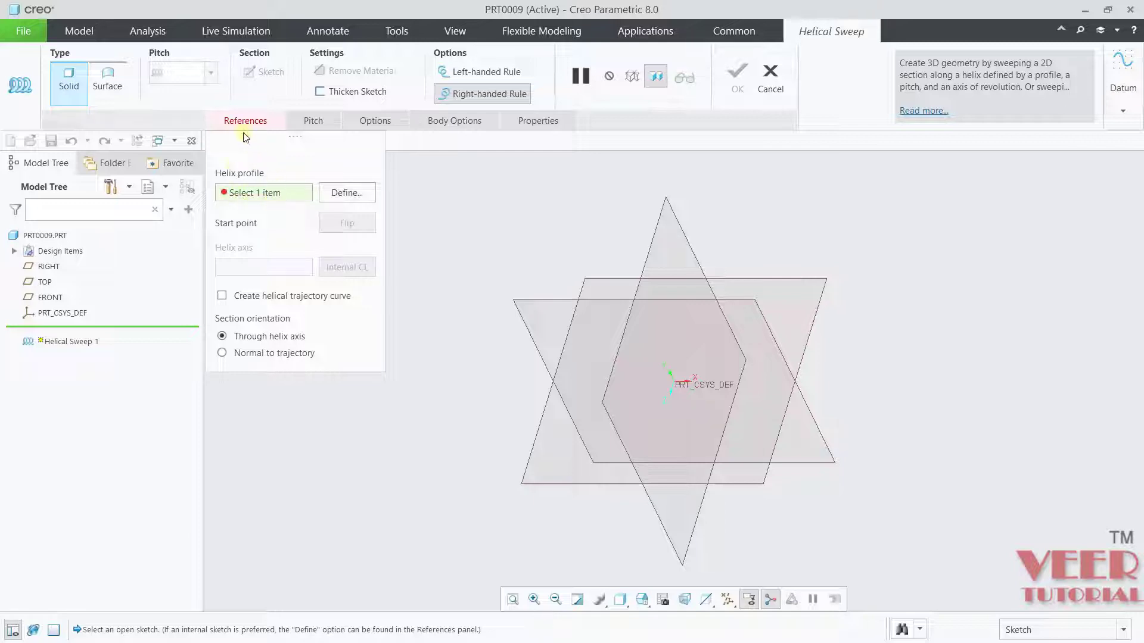
pyautogui.click(333, 192)
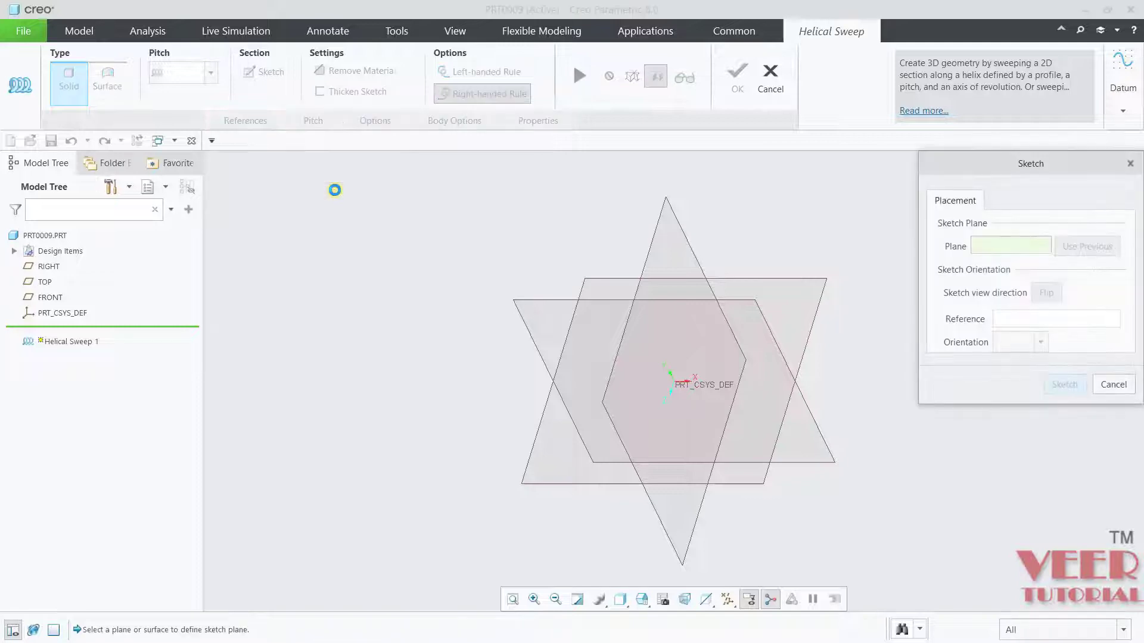
pyautogui.click(781, 279)
pyautogui.click(1049, 382)
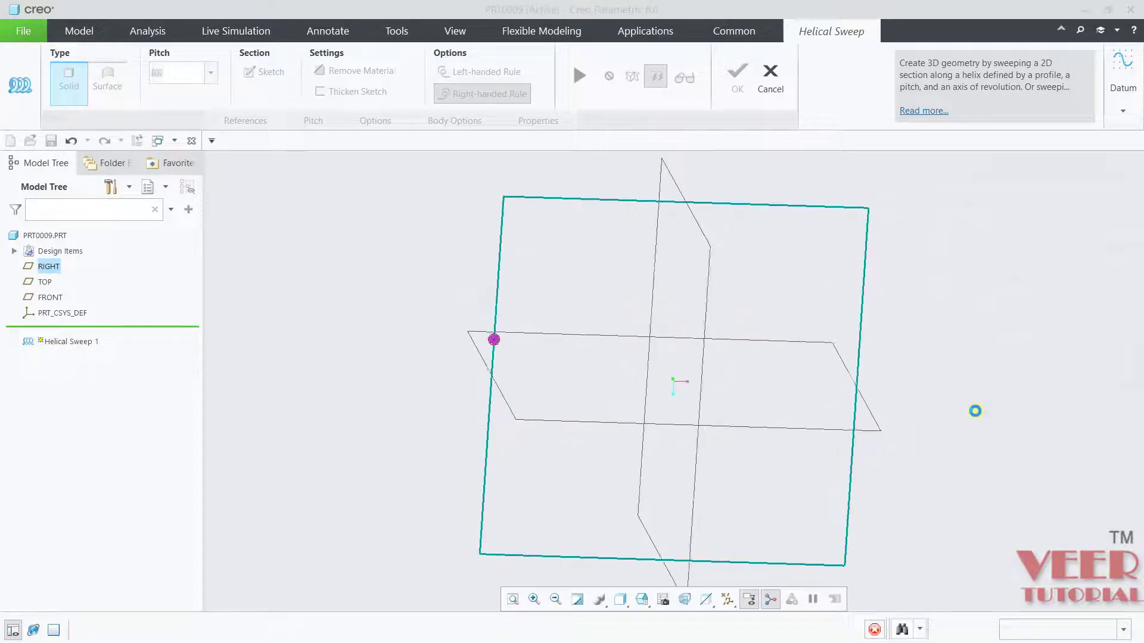
# Sketch a vertical line about 385 long, about 208 from the vertical reference, ending on the horizontal reference
pyautogui.scroll(-4, 613, 485)
pyautogui.scroll(3, 710, 401)
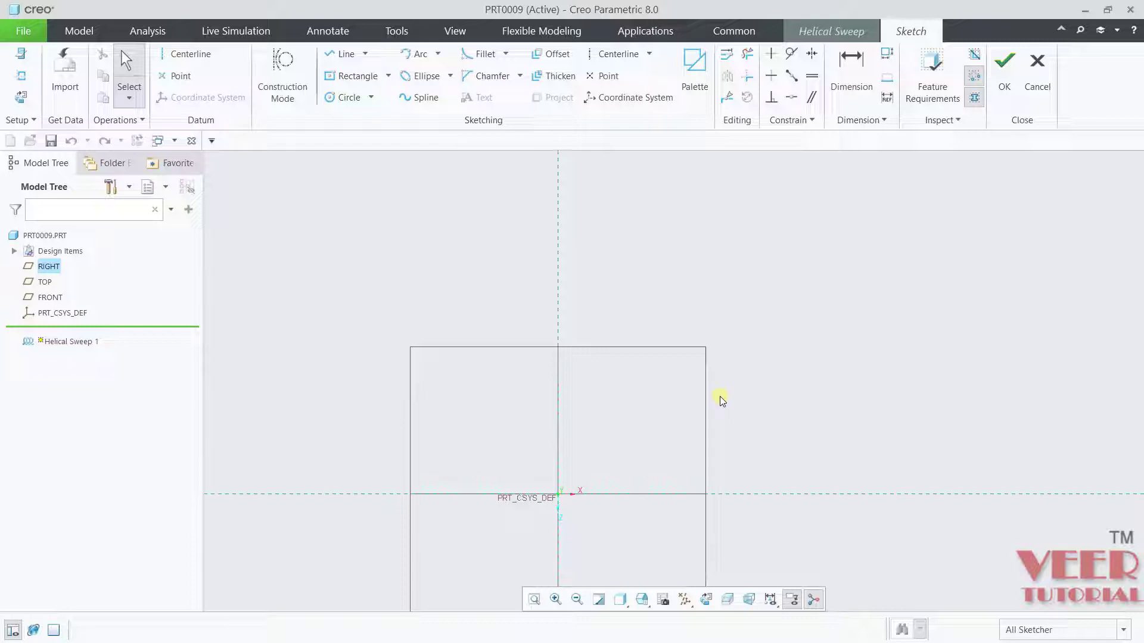
pyautogui.click(340, 54)
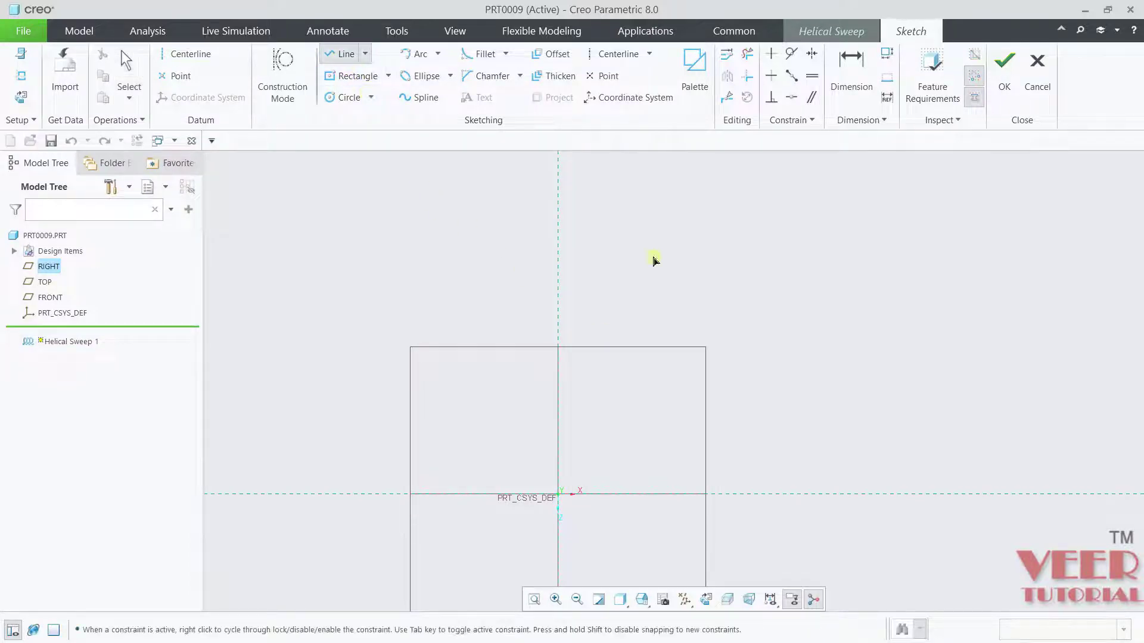
pyautogui.click(681, 274)
pyautogui.click(685, 497)
pyautogui.middleClick(763, 426)
pyautogui.middleClick(763, 427)
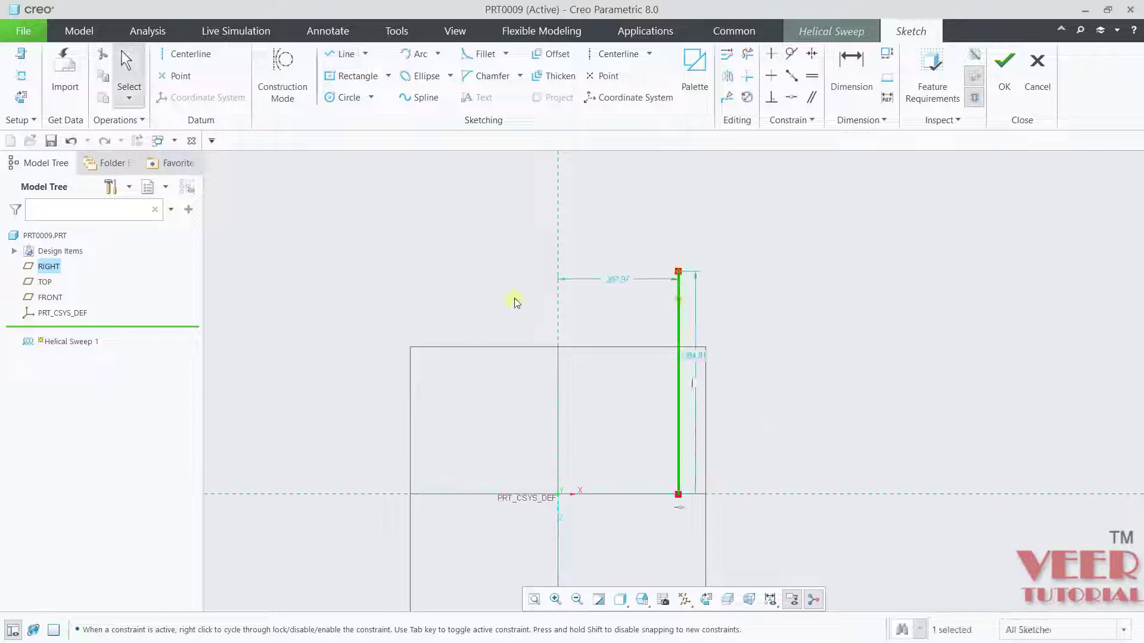
# Set the profile line's length to 500 and its distance from the vertical reference to 200
pyautogui.click(695, 357)
pyautogui.doubleClick(695, 357)
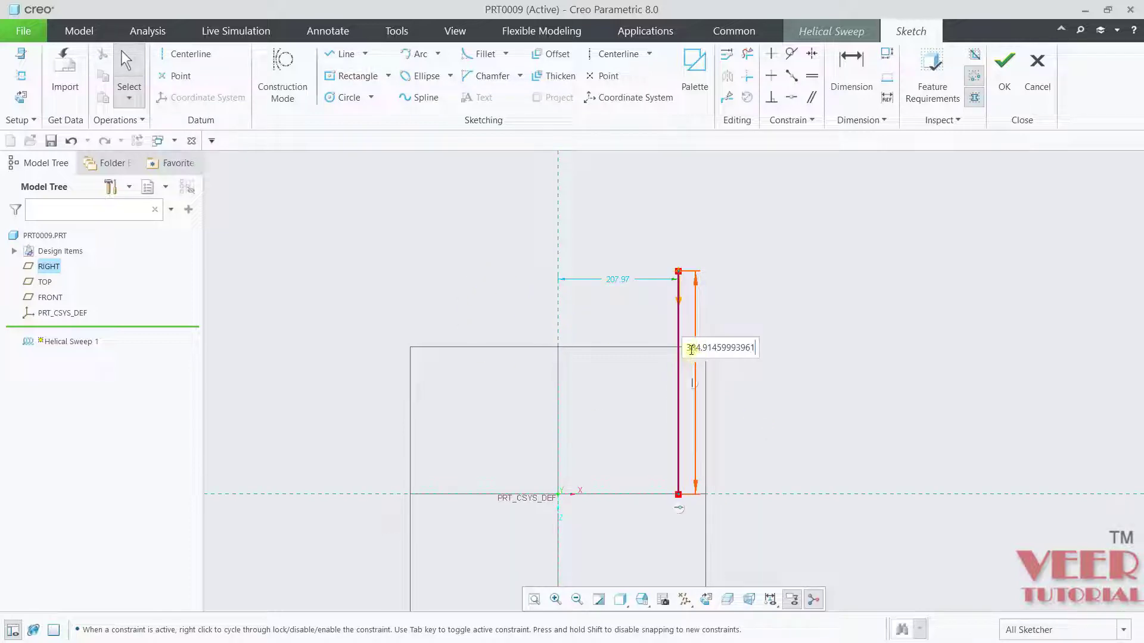
pyautogui.moveTo(686, 350); pyautogui.dragTo(767, 348)
pyautogui.write('500')
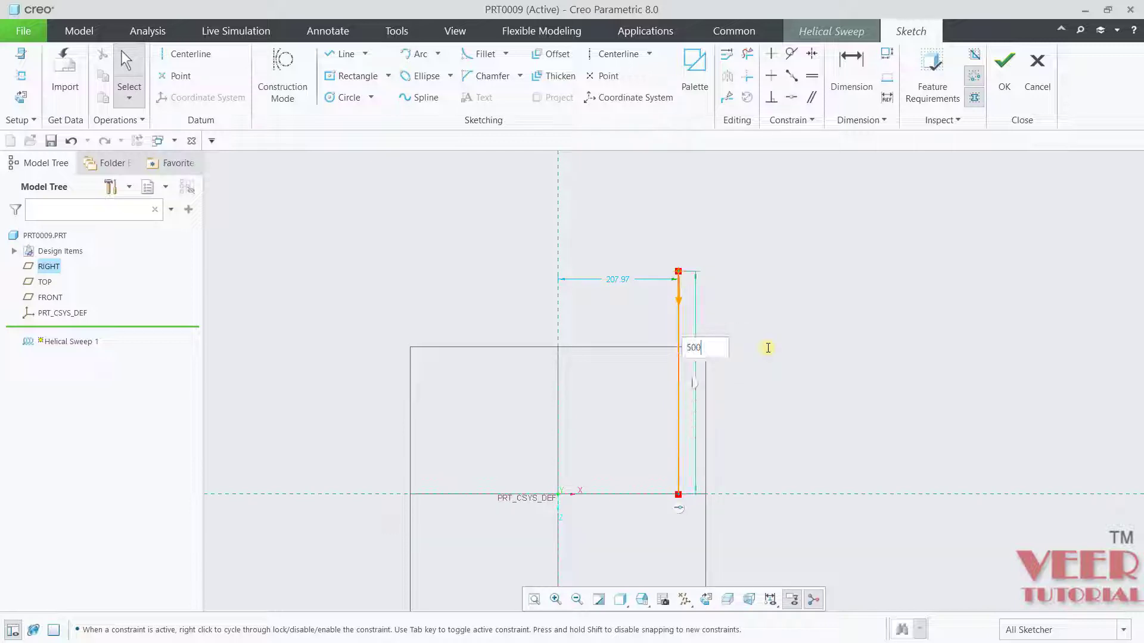
pyautogui.press('Return')
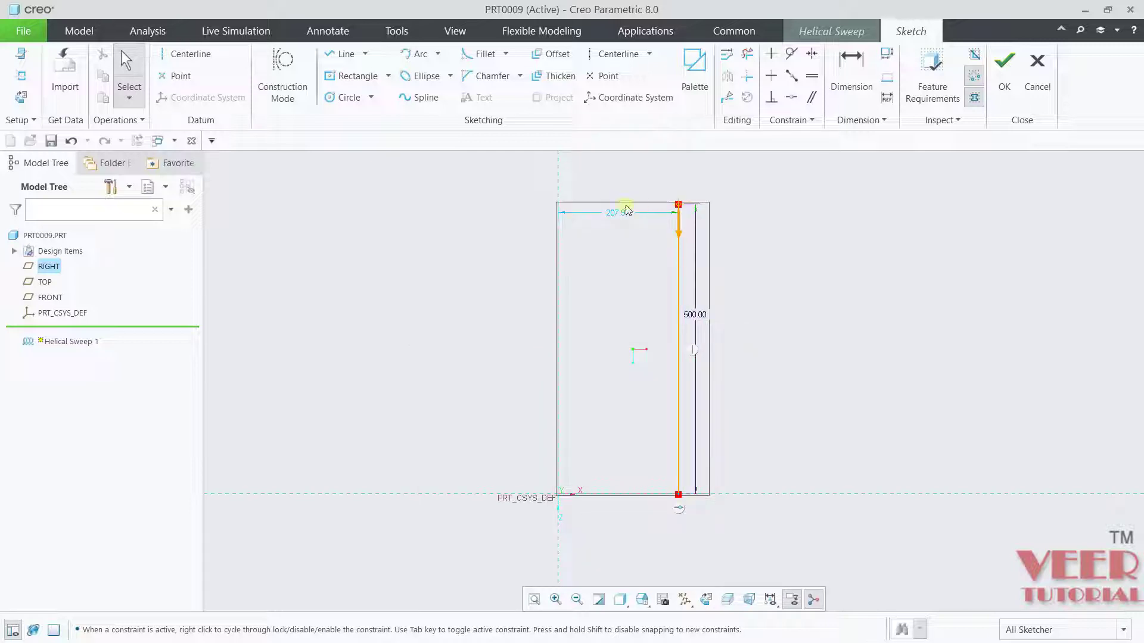
pyautogui.doubleClick(620, 213)
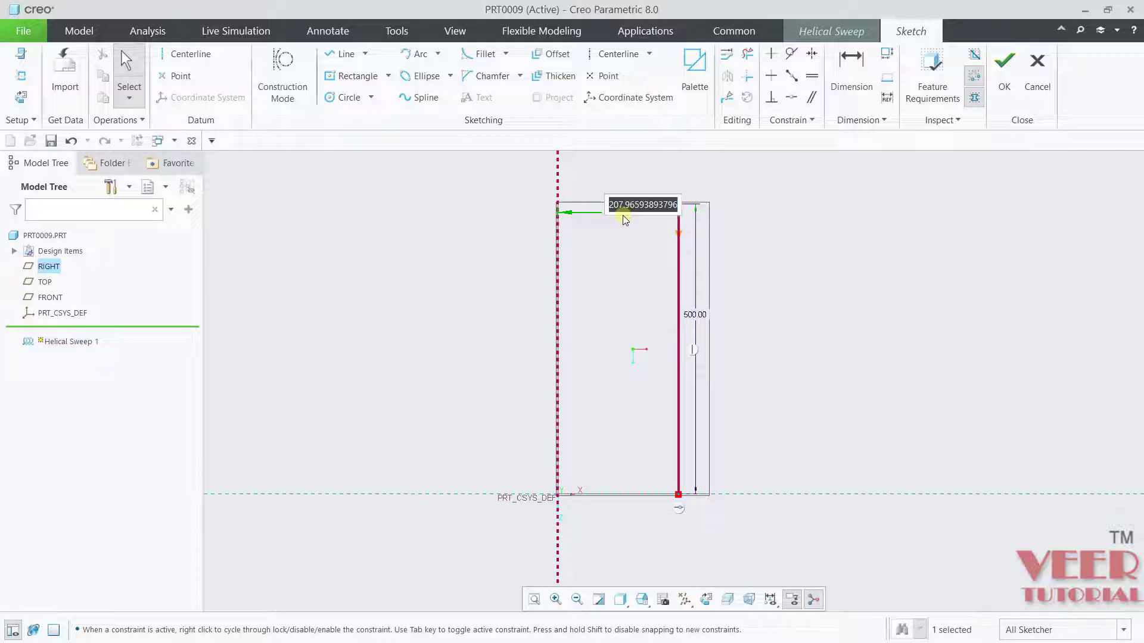
pyautogui.write('200')
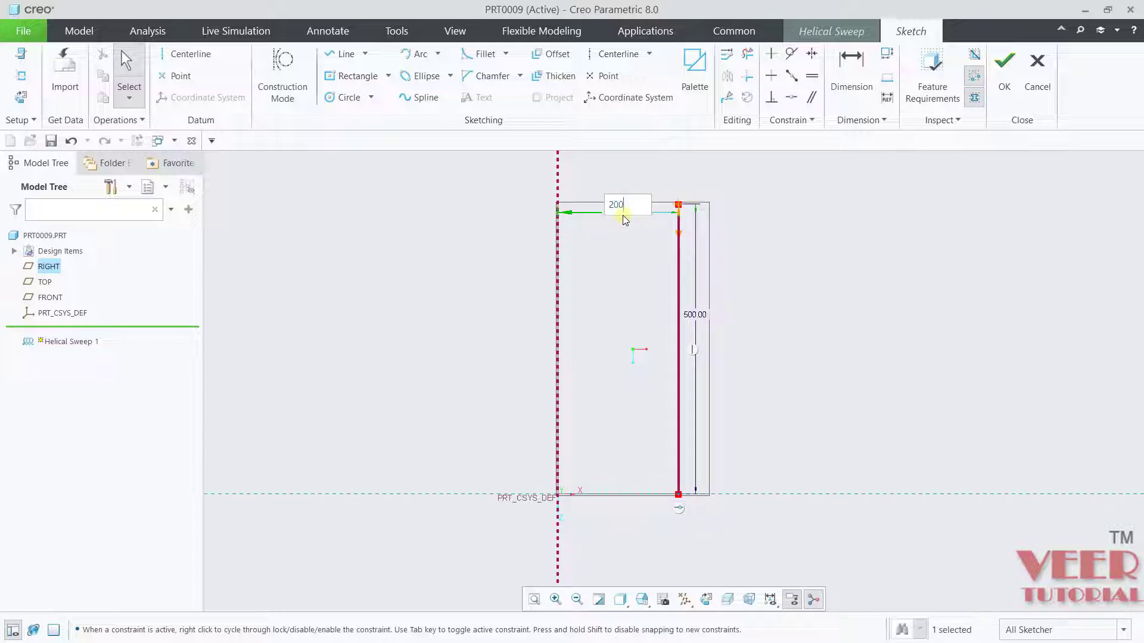
pyautogui.press('Return')
pyautogui.click(810, 403)
# Draw a vertical centerline along the vertical reference of the helix profile sketch
pyautogui.scroll(-3, 810, 403)
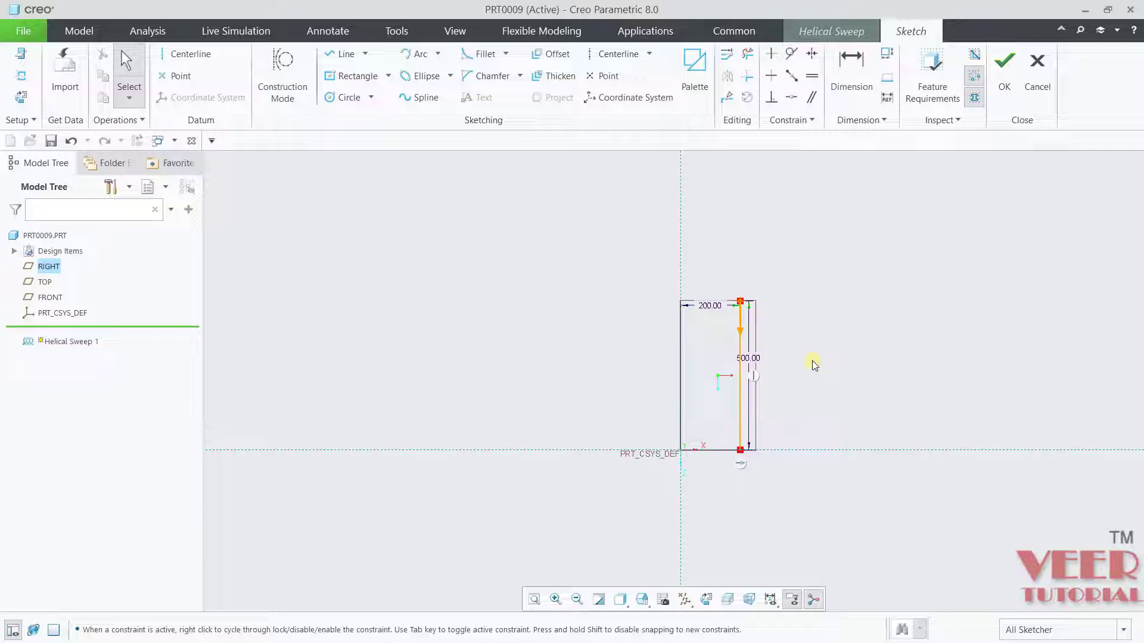
pyautogui.click(618, 53)
pyautogui.scroll(1, 736, 200)
pyautogui.scroll(3, 736, 199)
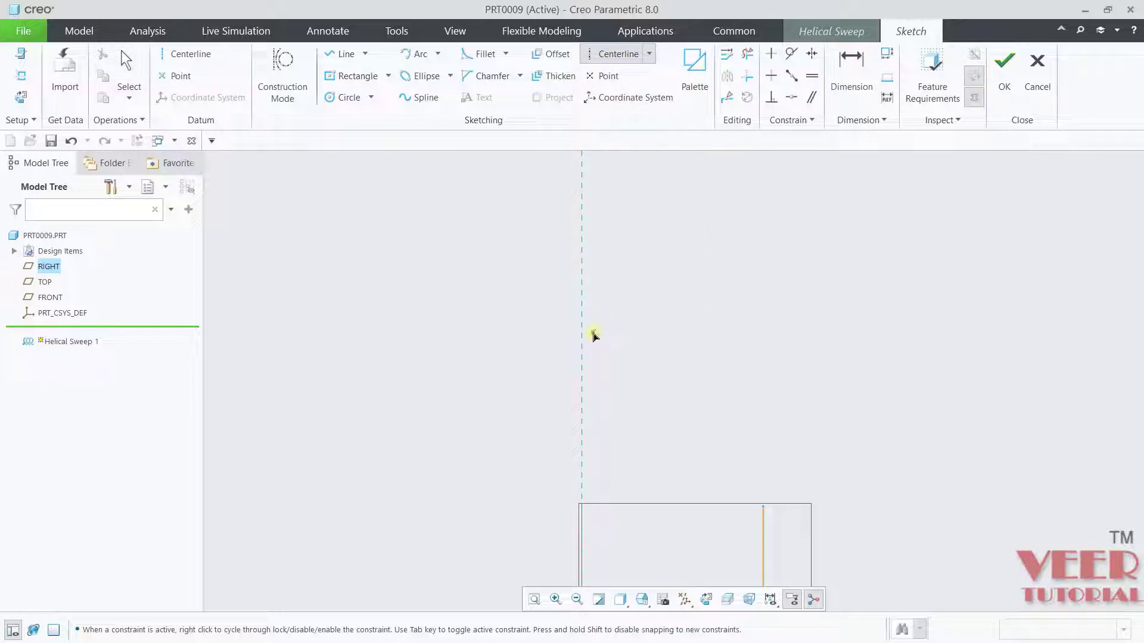
pyautogui.click(584, 343)
pyautogui.click(587, 370)
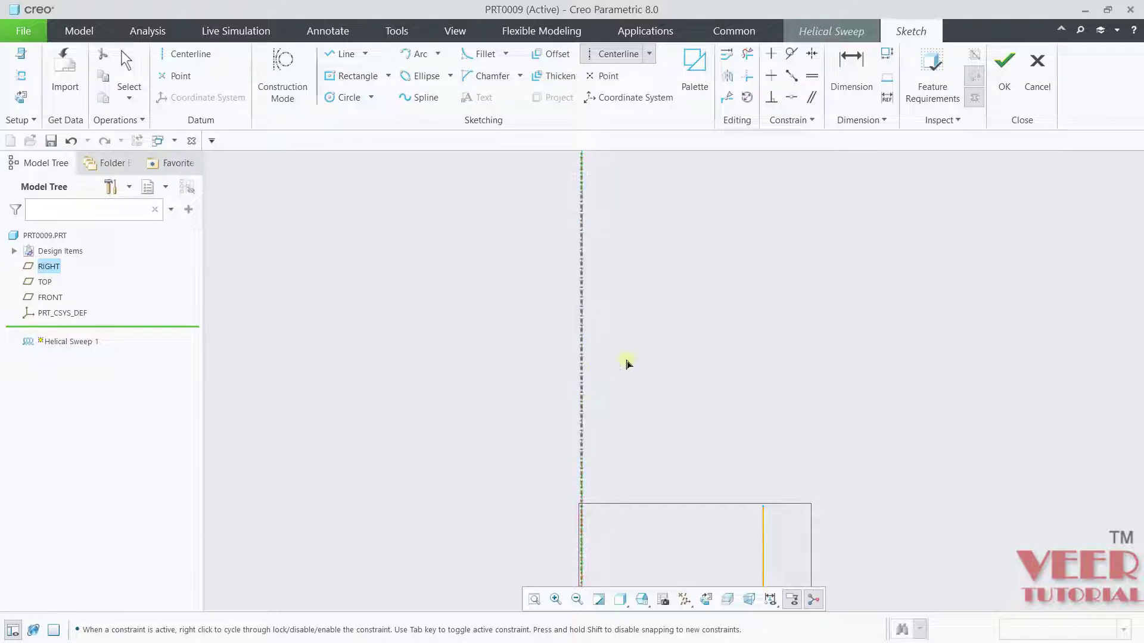
pyautogui.middleClick(728, 327)
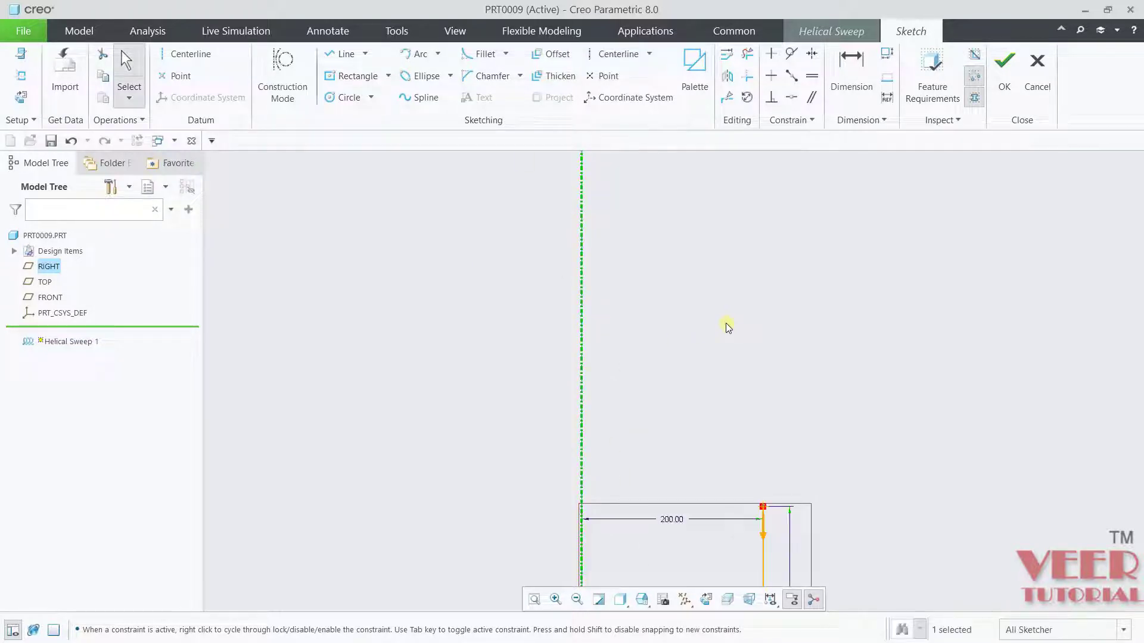
# Designate the vertical centerline as the axis of revolution and finish the helix profile sketch
pyautogui.rightClick(583, 307)
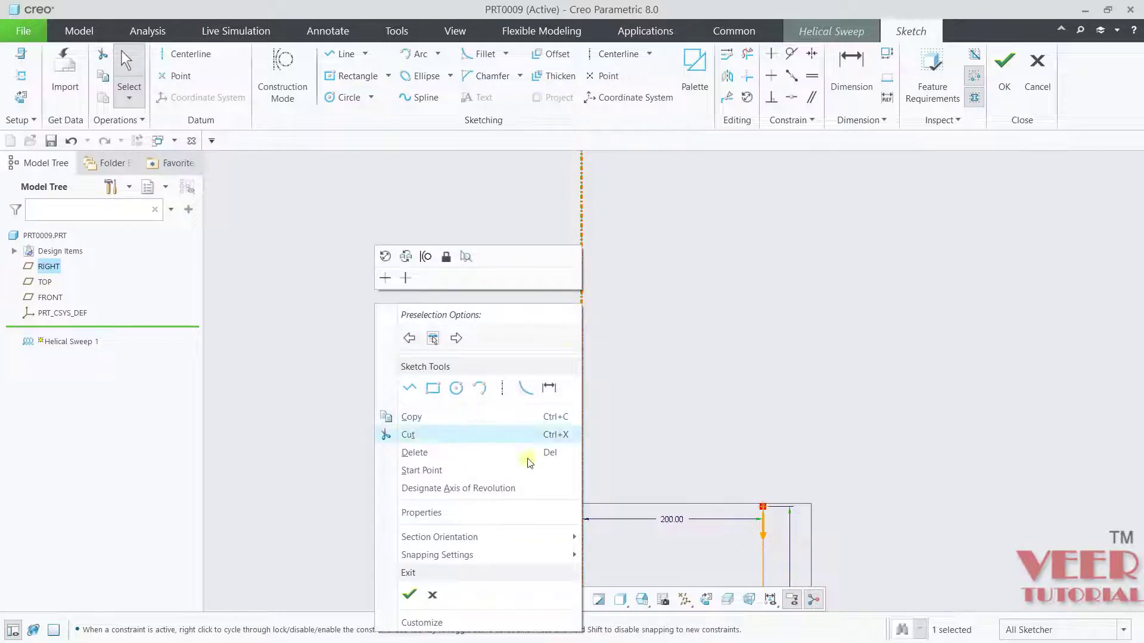
pyautogui.click(517, 488)
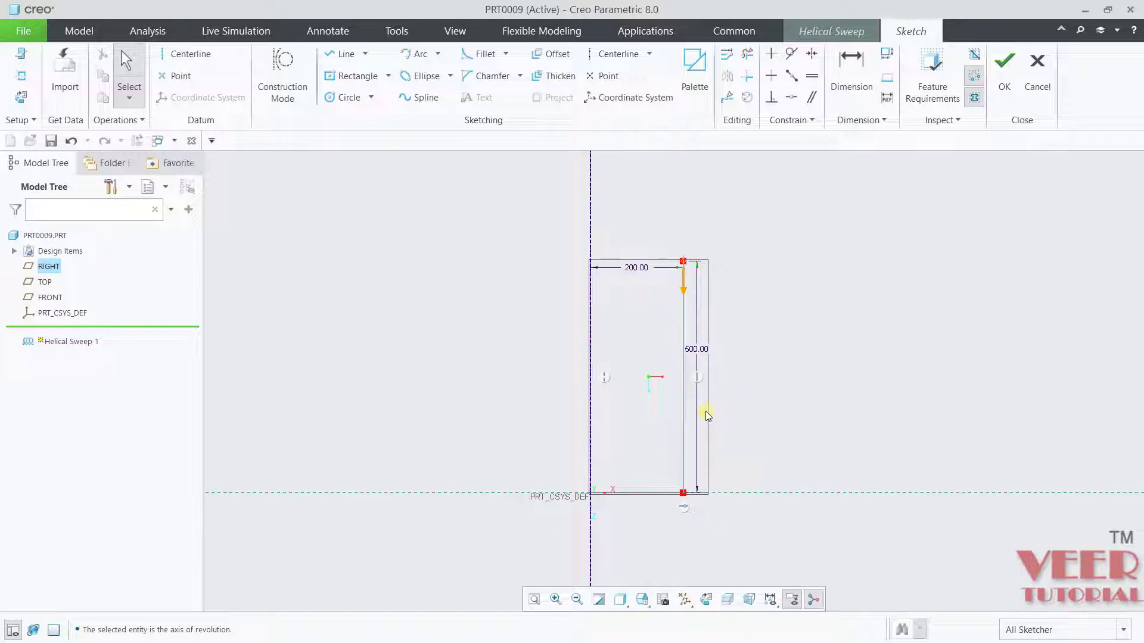
pyautogui.click(1005, 65)
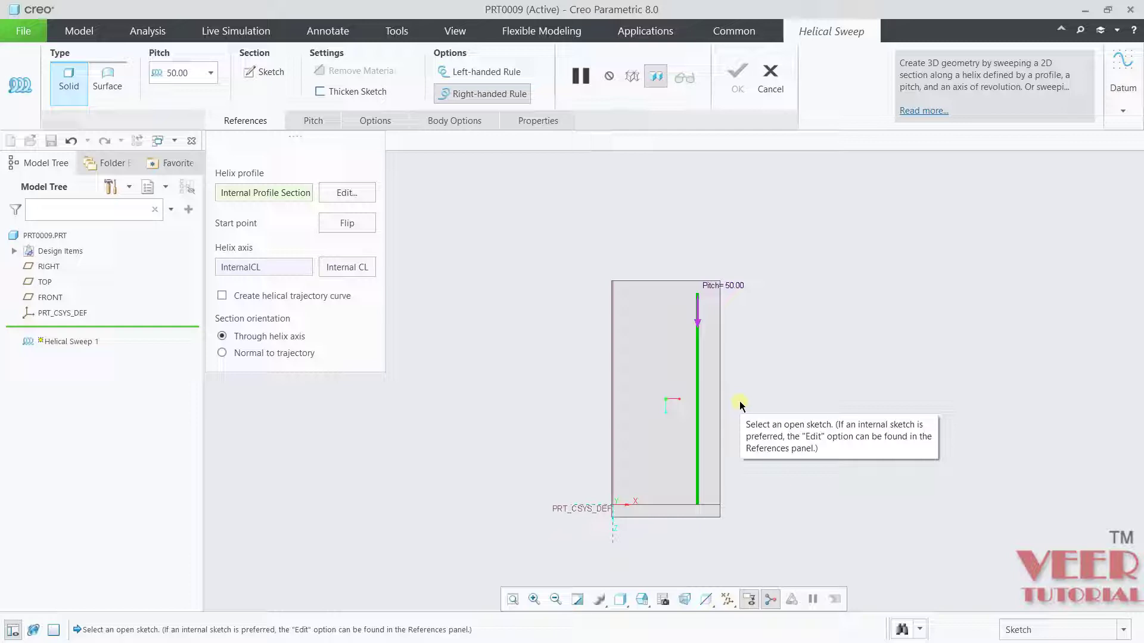
# Open the sweep's section sketch and draw a circle about 38 in diameter centred on the crossing of the references at the profile's start
pyautogui.click(271, 72)
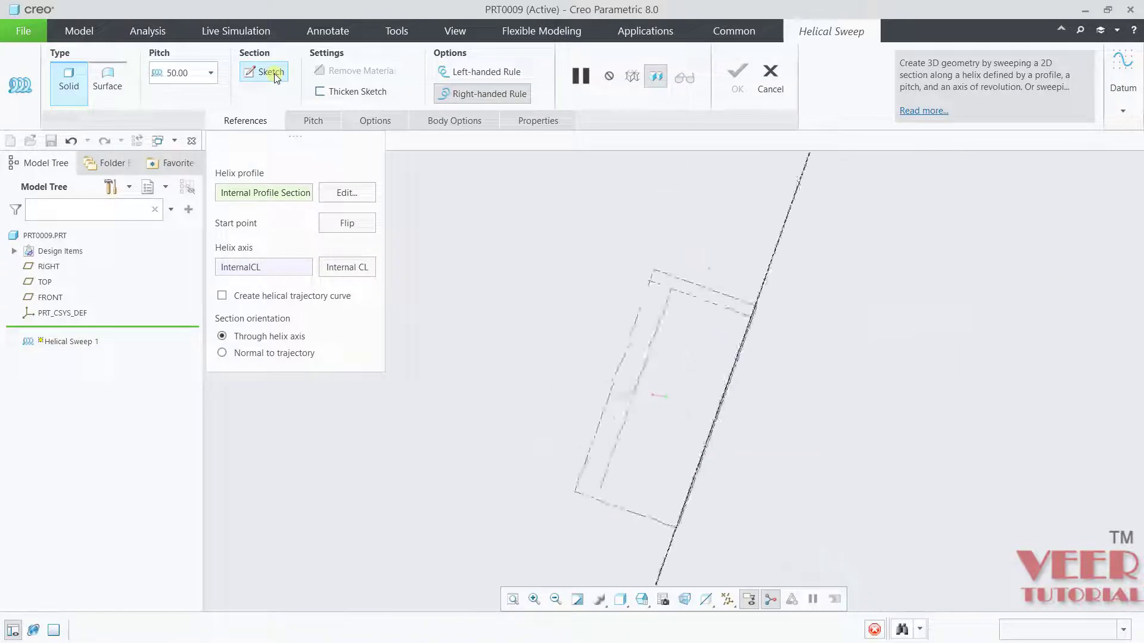
pyautogui.scroll(-5, 643, 524)
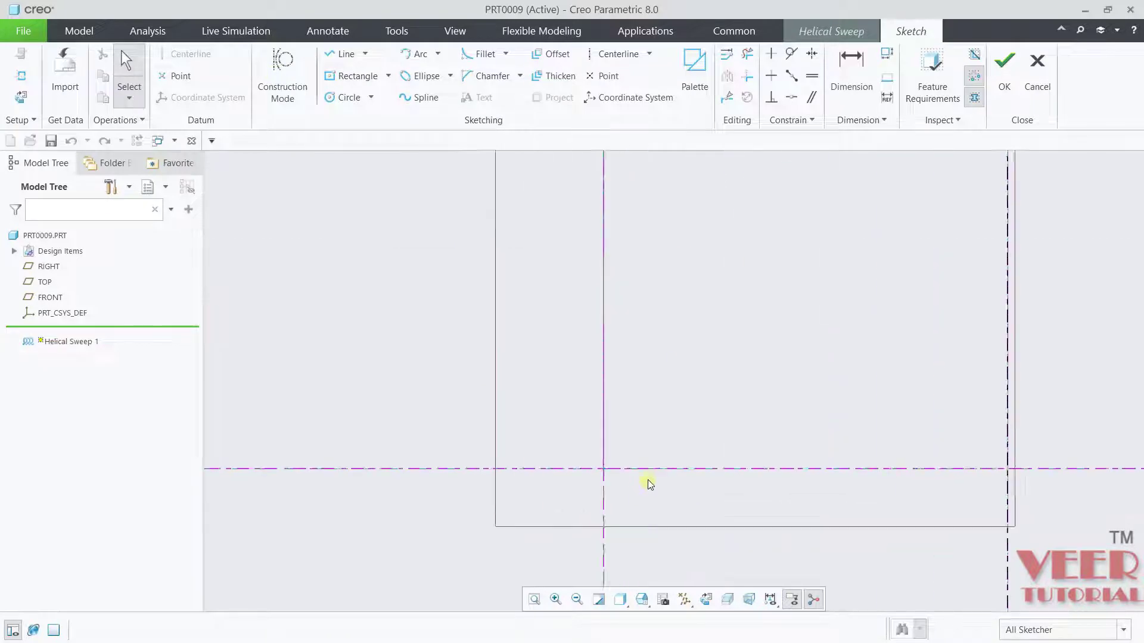
pyautogui.click(374, 98)
pyautogui.click(353, 115)
pyautogui.click(579, 463)
pyautogui.click(602, 409)
pyautogui.middleClick(704, 406)
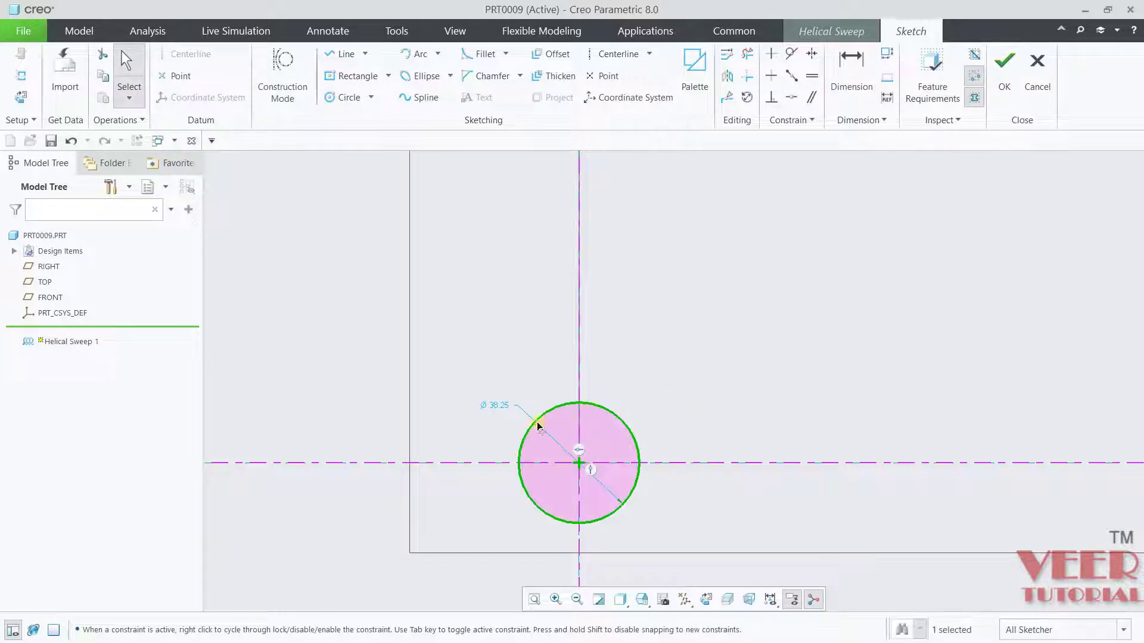
# Set the section circle's diameter to 25 and finish the section sketch
pyautogui.doubleClick(502, 409)
pyautogui.write('25')
pyautogui.press('Return')
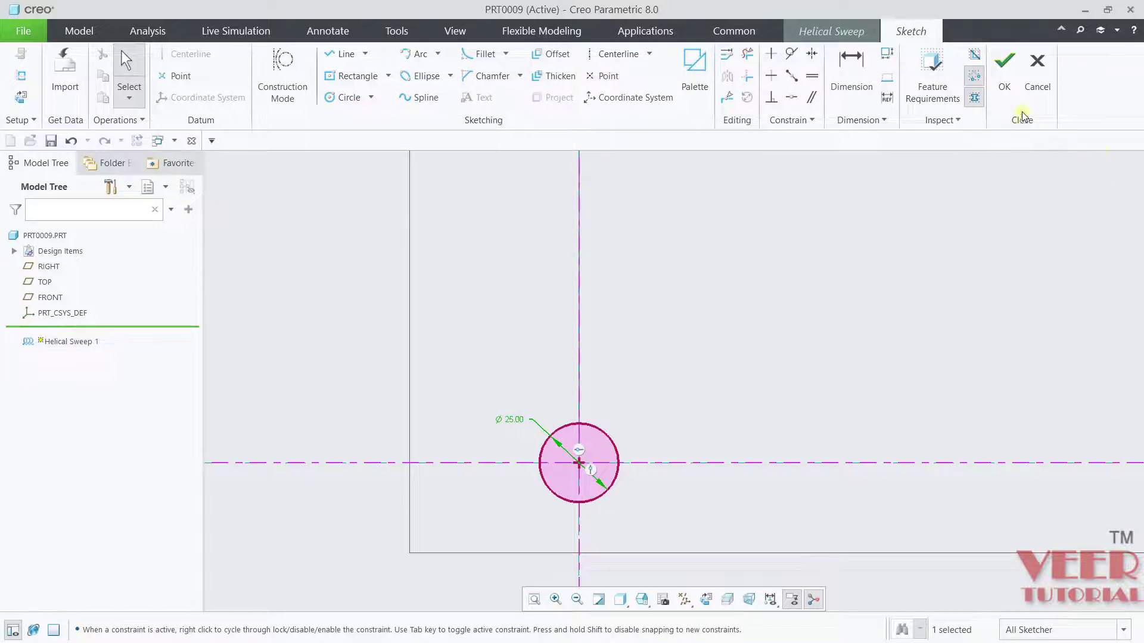
pyautogui.click(1005, 63)
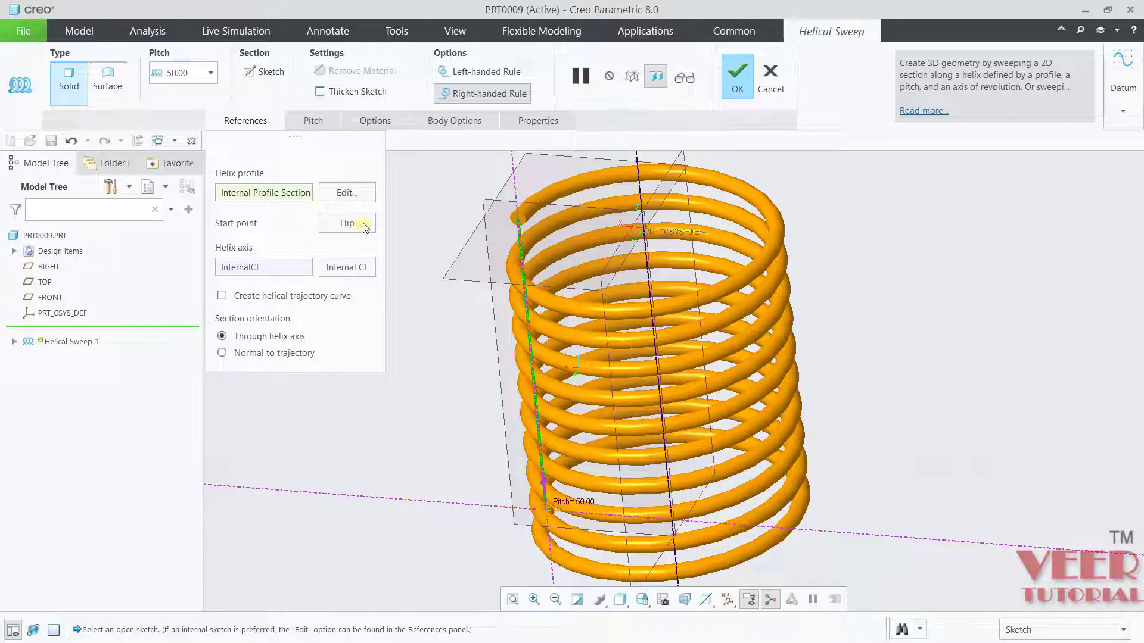
# Examine the previewed spring in the FRONT and RIGHT views, looking closely at the spacing between its coils
pyautogui.click(642, 599)
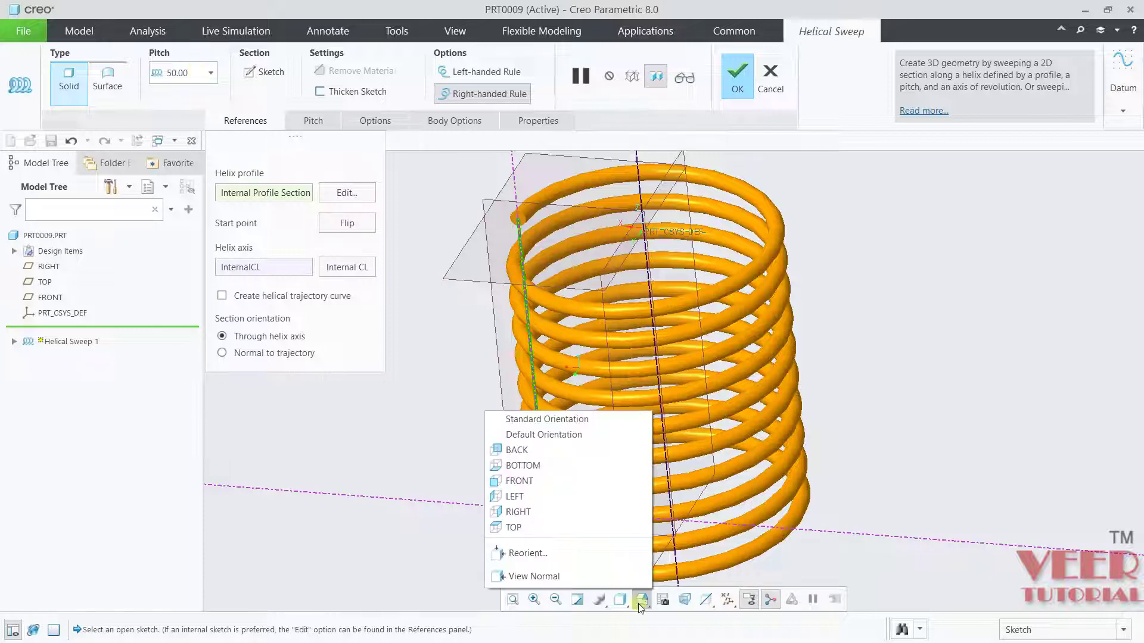
pyautogui.click(545, 484)
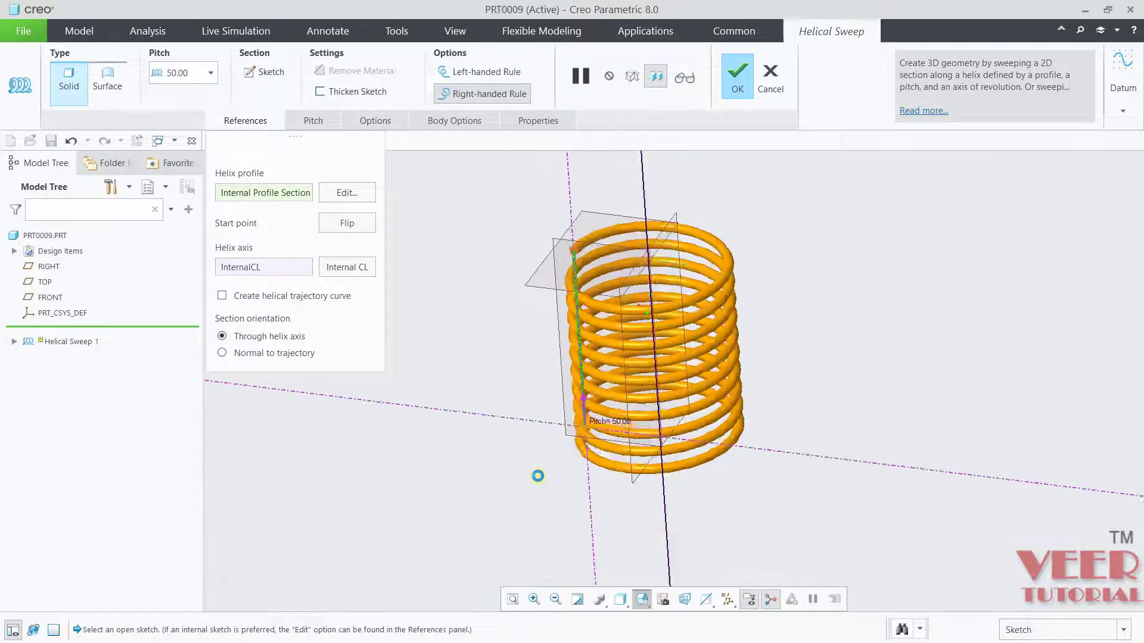
pyautogui.click(646, 602)
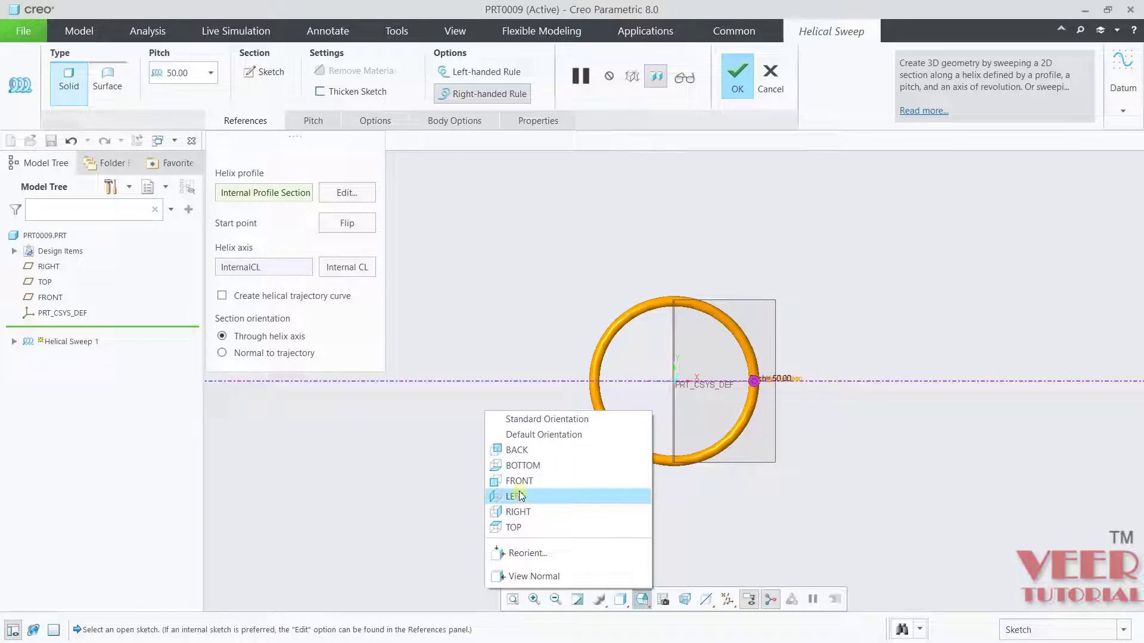
pyautogui.click(524, 511)
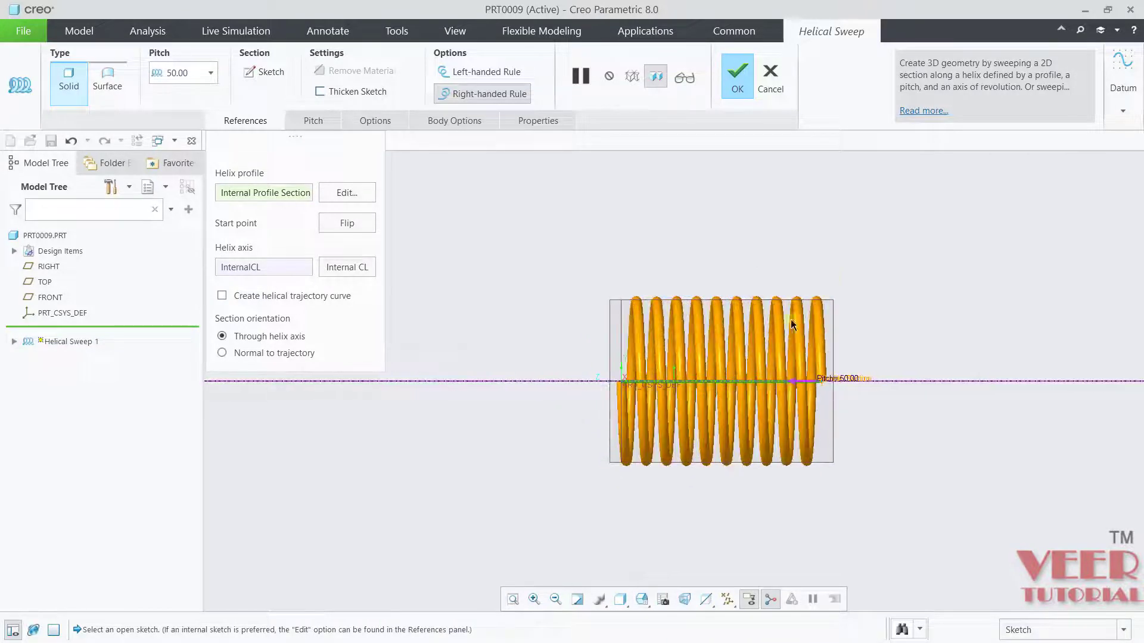
pyautogui.scroll(-2, 794, 403)
pyautogui.scroll(-3, 709, 489)
pyautogui.scroll(5, 715, 523)
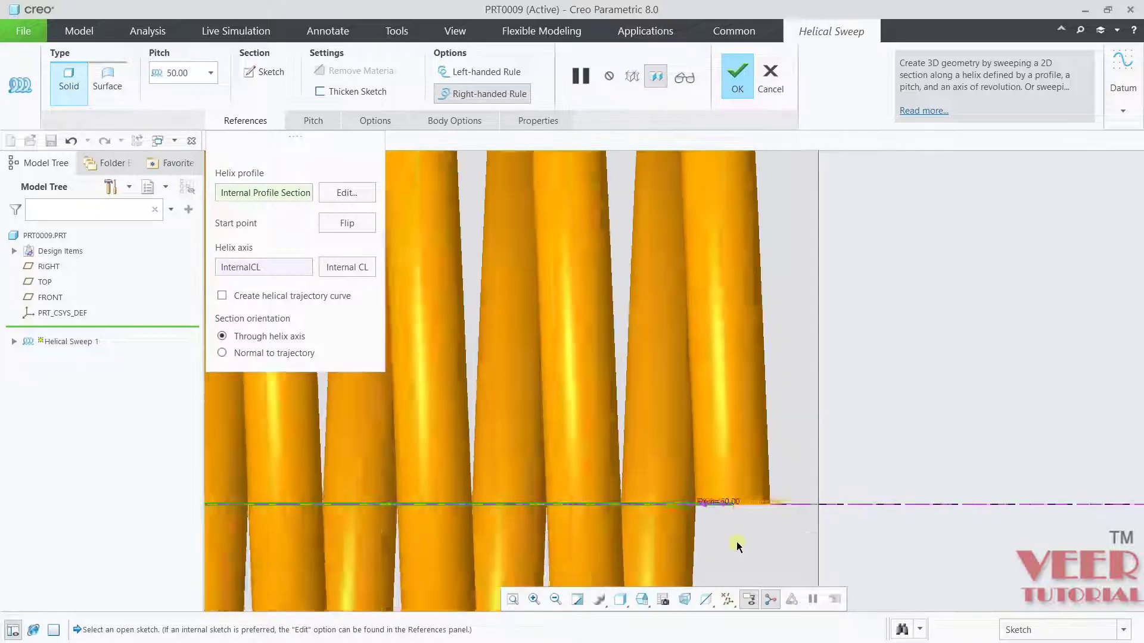
pyautogui.scroll(-3, 731, 312)
pyautogui.scroll(-2, 465, 360)
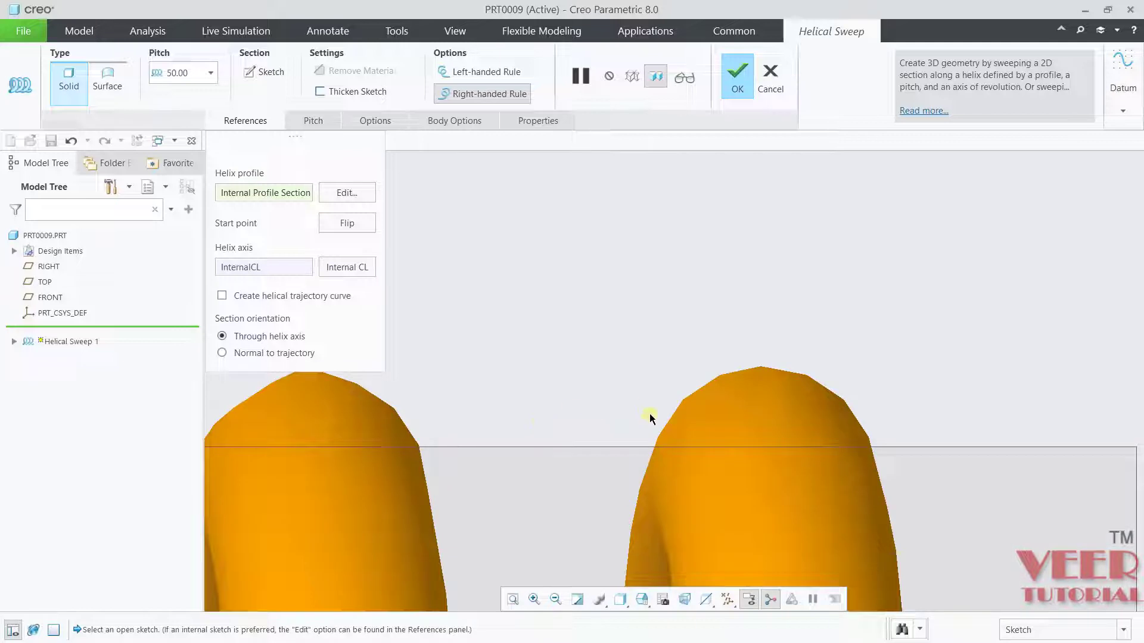
pyautogui.keyDown('shift'); pyautogui.moveTo(656, 432); pyautogui.dragTo(662, 441, button='middle'); pyautogui.keyUp('shift')
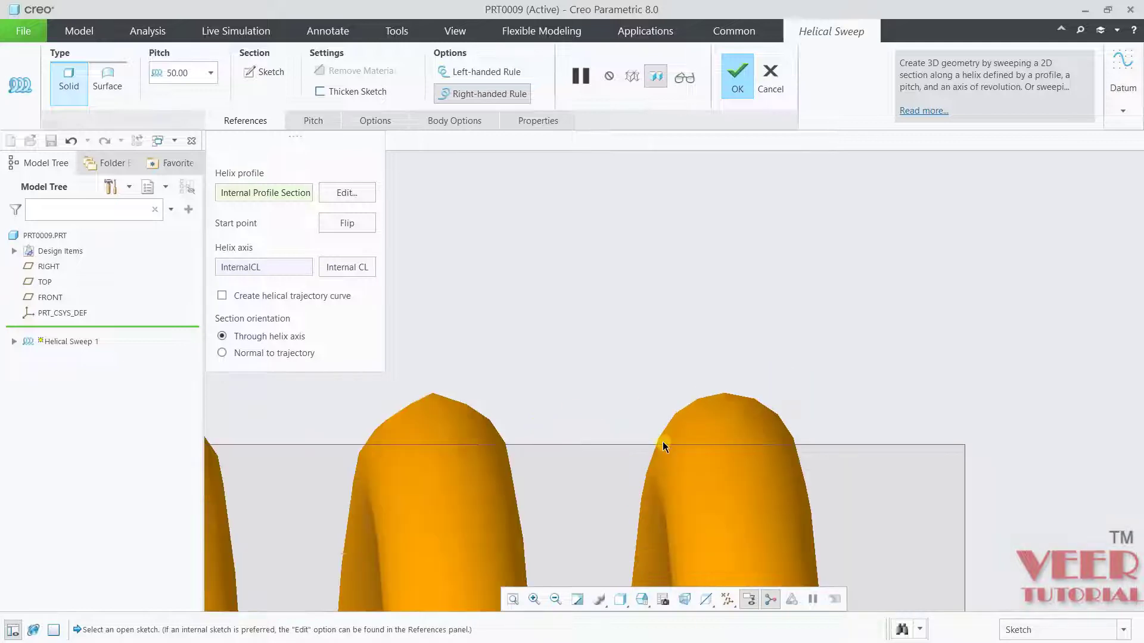
# Set the helical sweep's pitch to 75 and inspect the new coil spacing up close
pyautogui.doubleClick(190, 73)
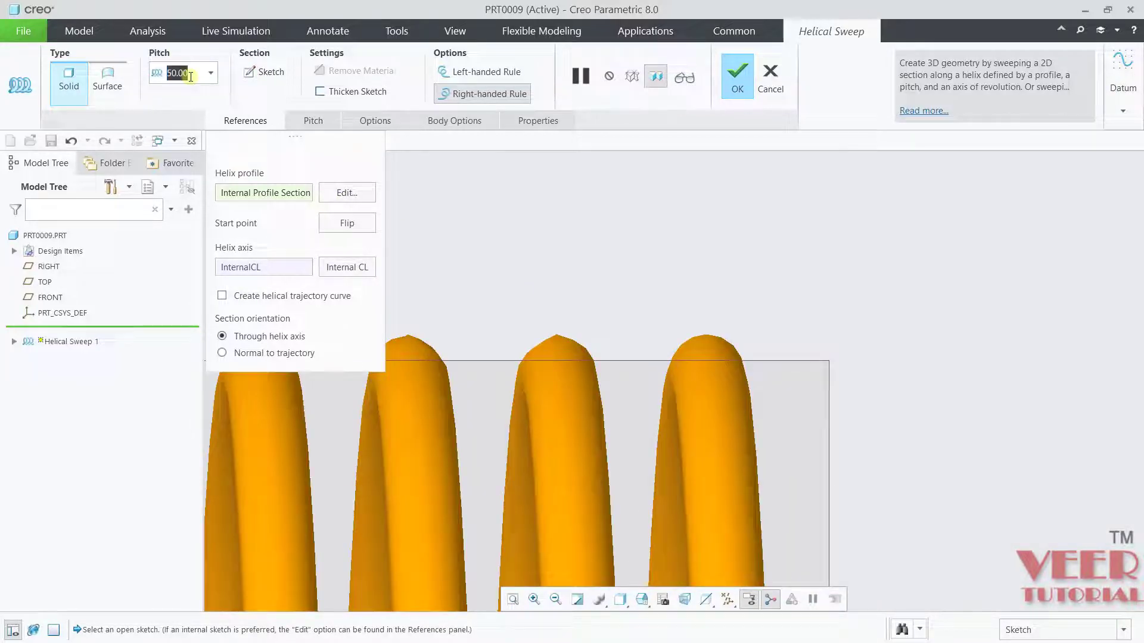
pyautogui.write('75')
pyautogui.press('Return')
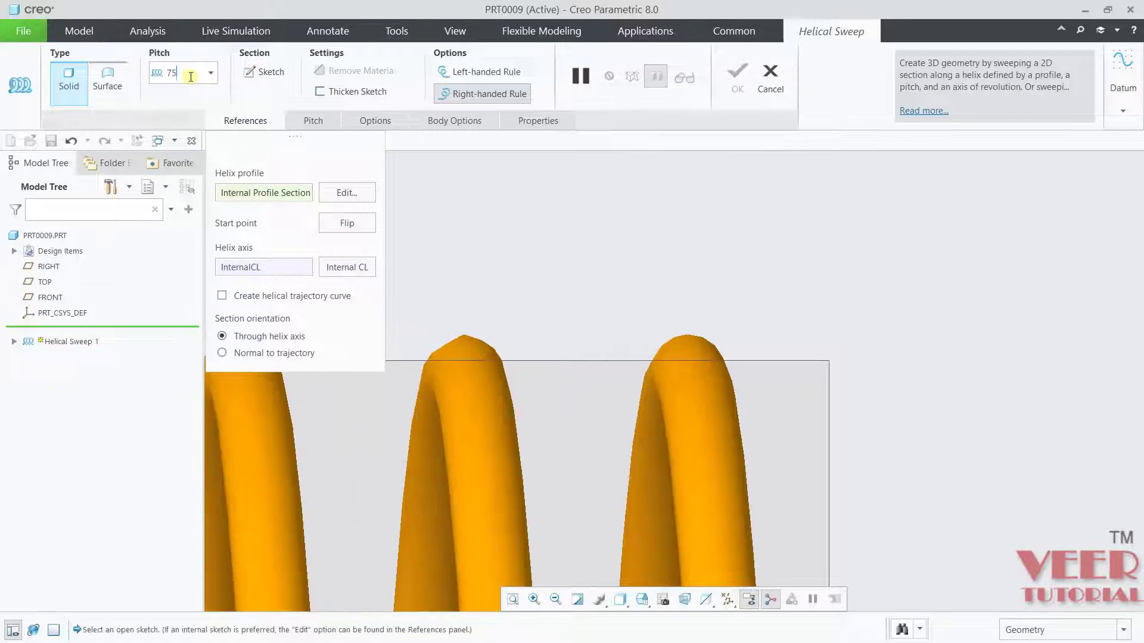
pyautogui.scroll(-3, 512, 378)
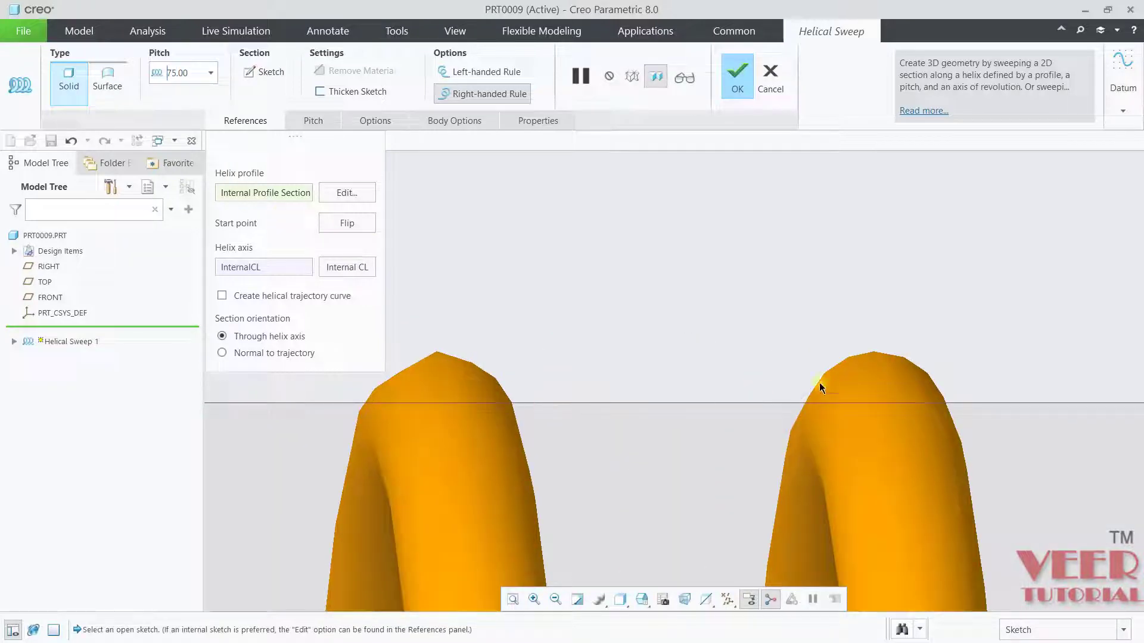
# Switch the helical sweep to the left-handed rule and inspect the coil's winding direction from its start point
pyautogui.scroll(5, 825, 380)
pyautogui.moveTo(555, 413); pyautogui.dragTo(635, 311, button='middle')
pyautogui.scroll(-3, 635, 312)
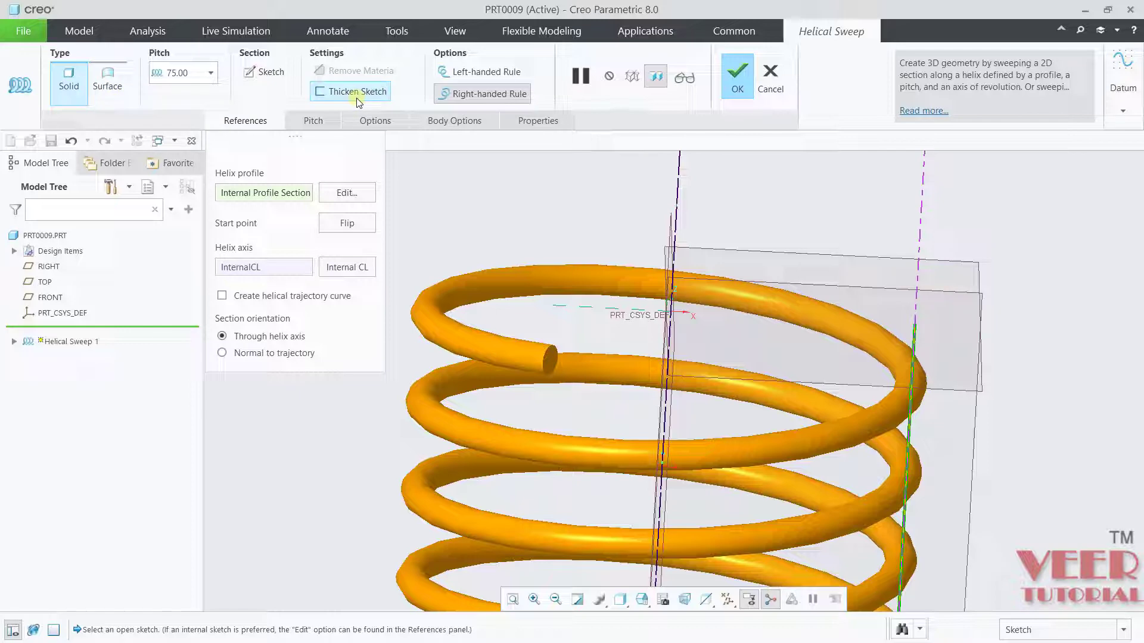
pyautogui.scroll(-4, 580, 274)
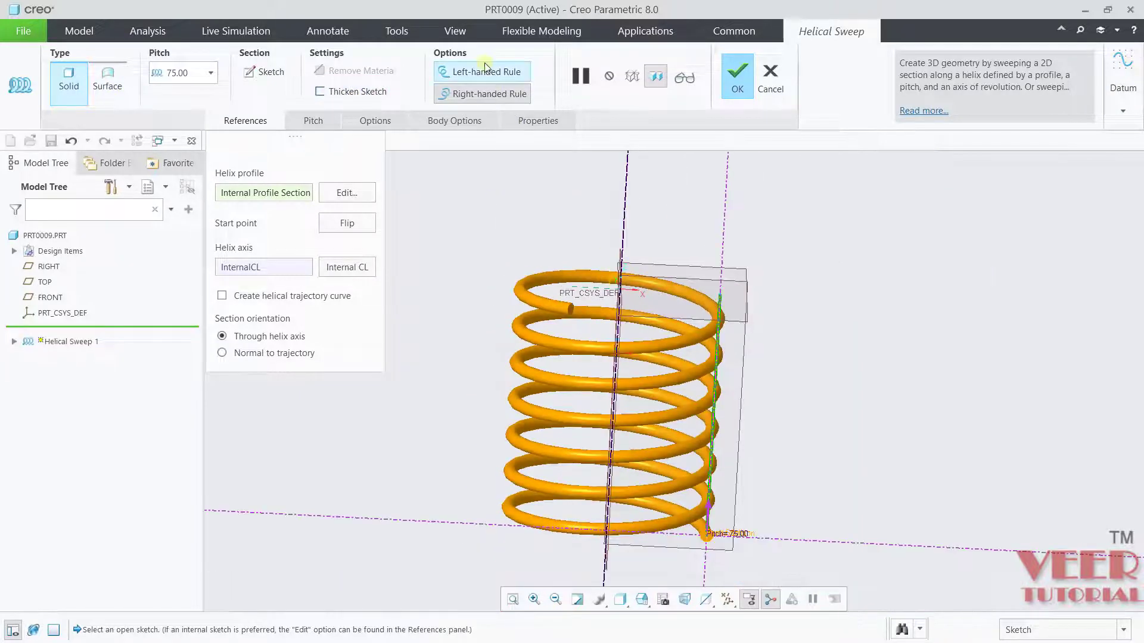
pyautogui.moveTo(762, 388)
pyautogui.mouseDown(button='middle')
pyautogui.moveTo(557, 313)
pyautogui.moveTo(524, 268)
pyautogui.mouseUp(button='middle')
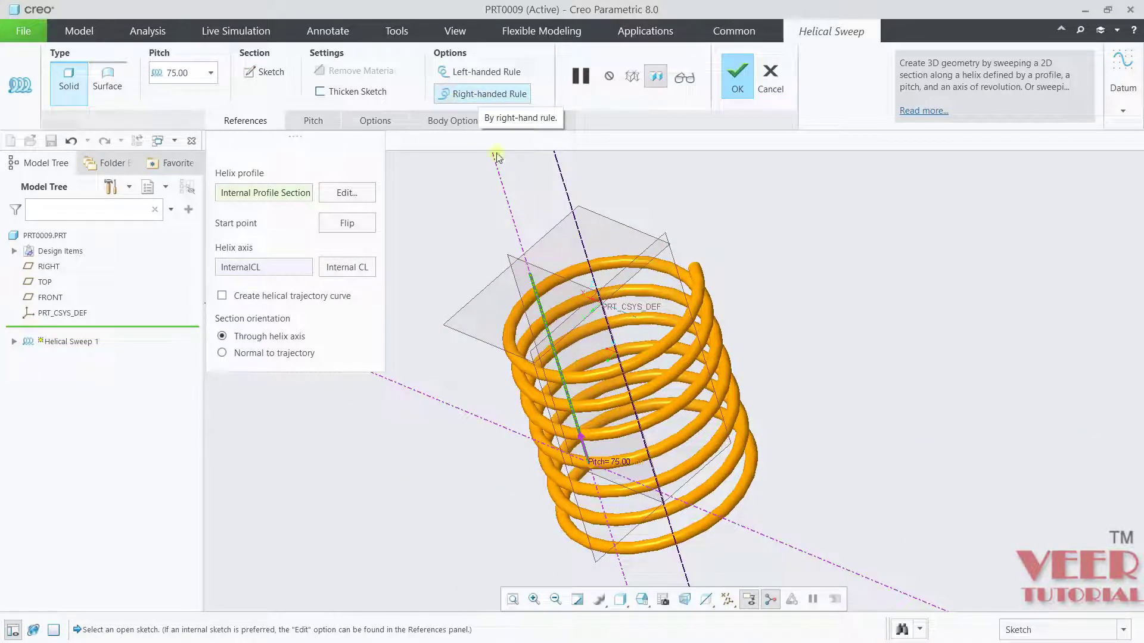
pyautogui.moveTo(788, 392)
pyautogui.mouseDown(button='middle')
pyautogui.moveTo(839, 357)
pyautogui.moveTo(863, 378)
pyautogui.mouseUp(button='middle')
pyautogui.moveTo(672, 436)
pyautogui.mouseDown(button='middle')
pyautogui.moveTo(761, 416)
pyautogui.moveTo(700, 494)
pyautogui.mouseUp(button='middle')
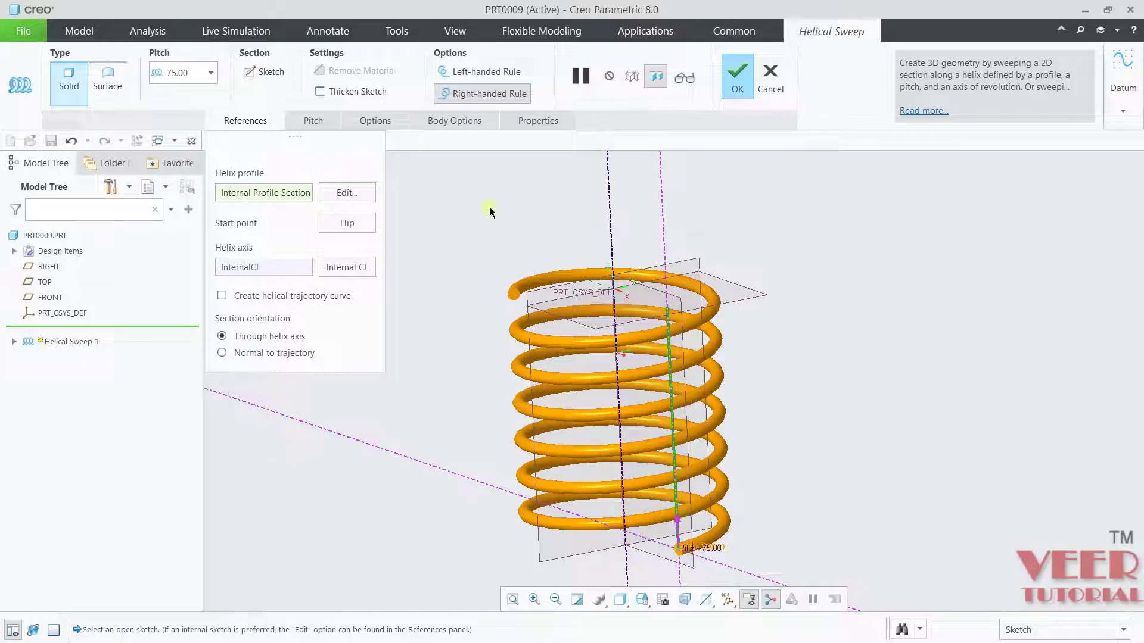
pyautogui.click(479, 77)
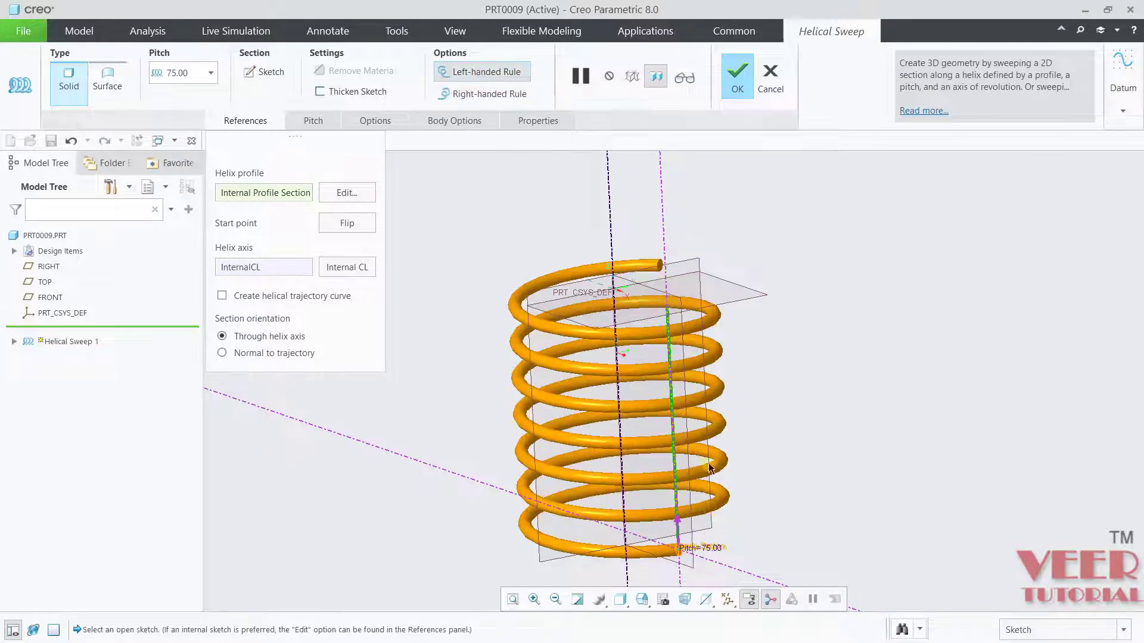
pyautogui.moveTo(707, 546); pyautogui.dragTo(509, 537, button='middle')
pyautogui.scroll(3, 518, 485)
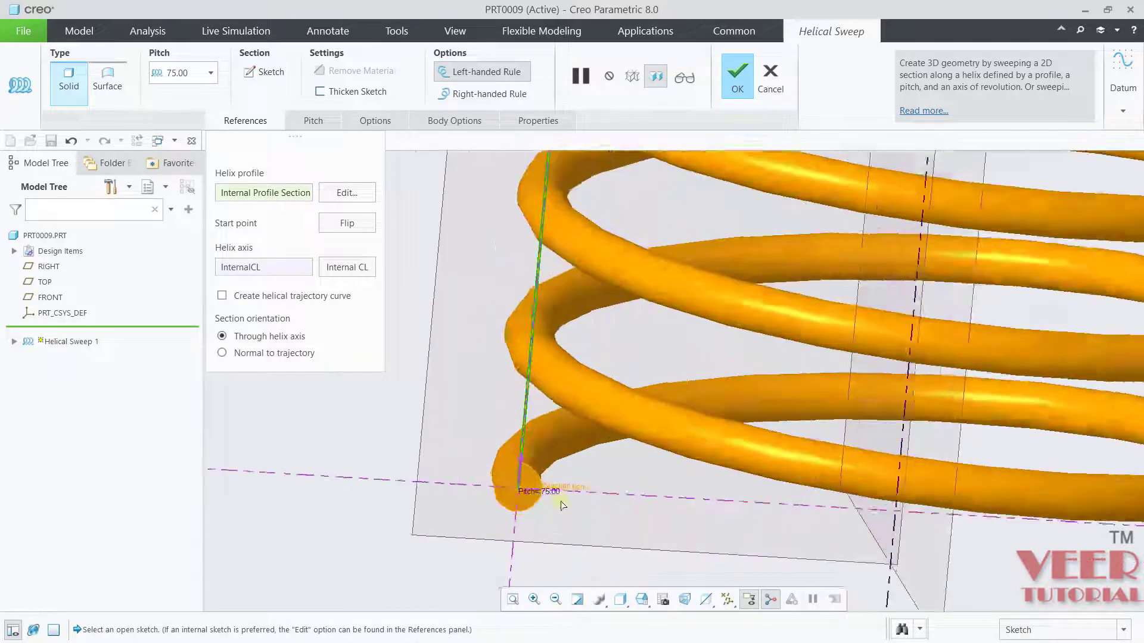
pyautogui.scroll(-2, 516, 459)
pyautogui.scroll(-3, 518, 446)
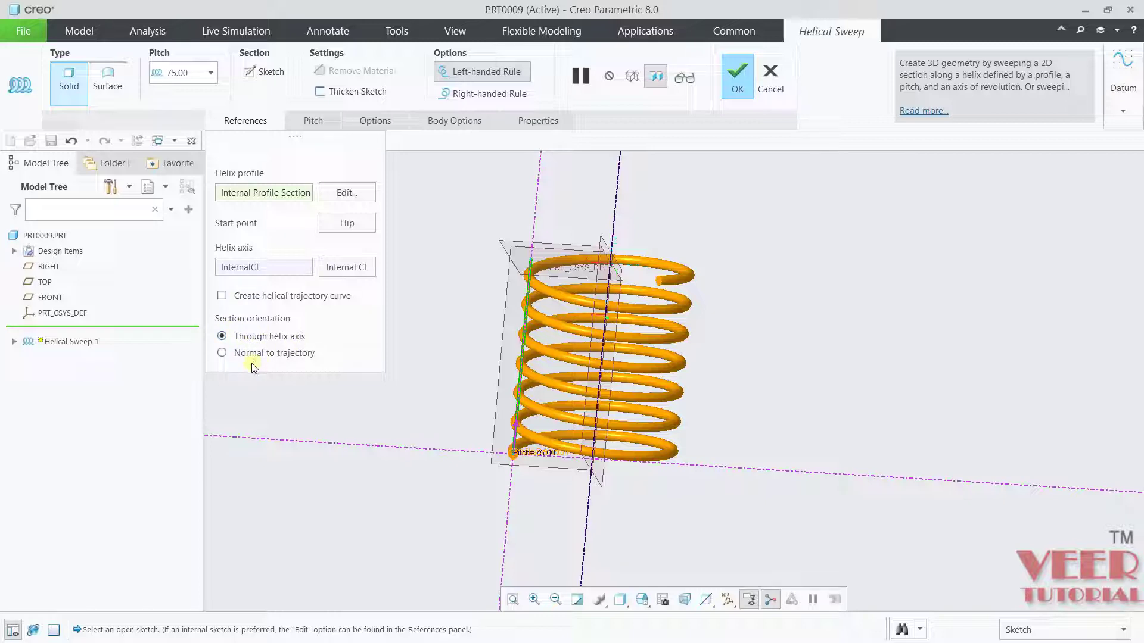
# Add a second pitch at the helix's end point, set it to 100, and inspect the coil spacing
pyautogui.click(322, 121)
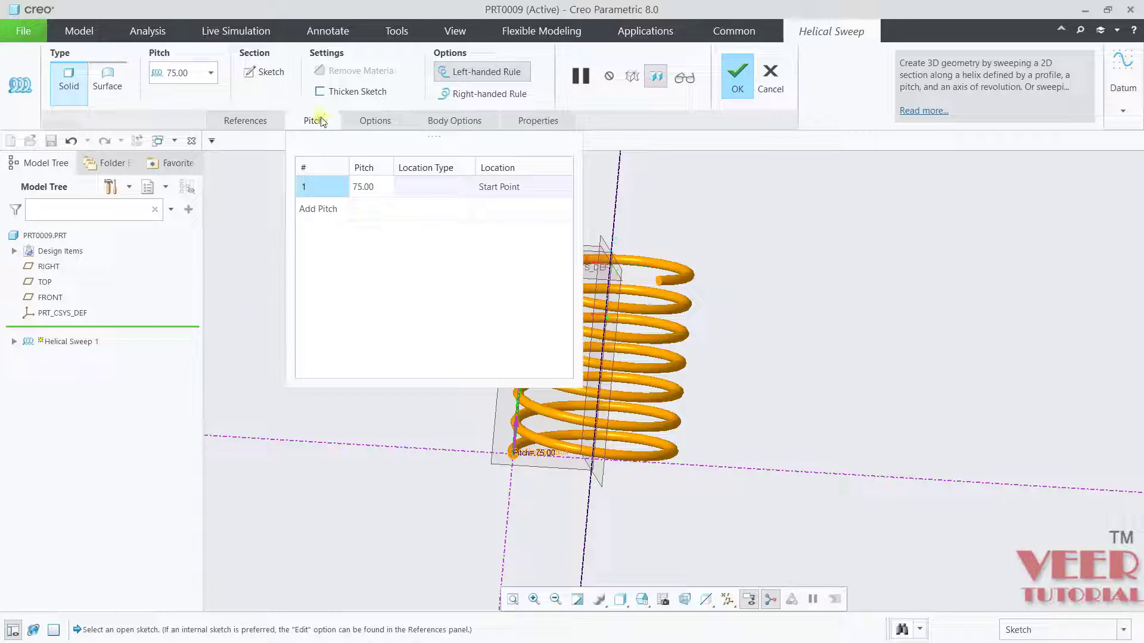
pyautogui.scroll(-3, 773, 472)
pyautogui.scroll(3, 729, 495)
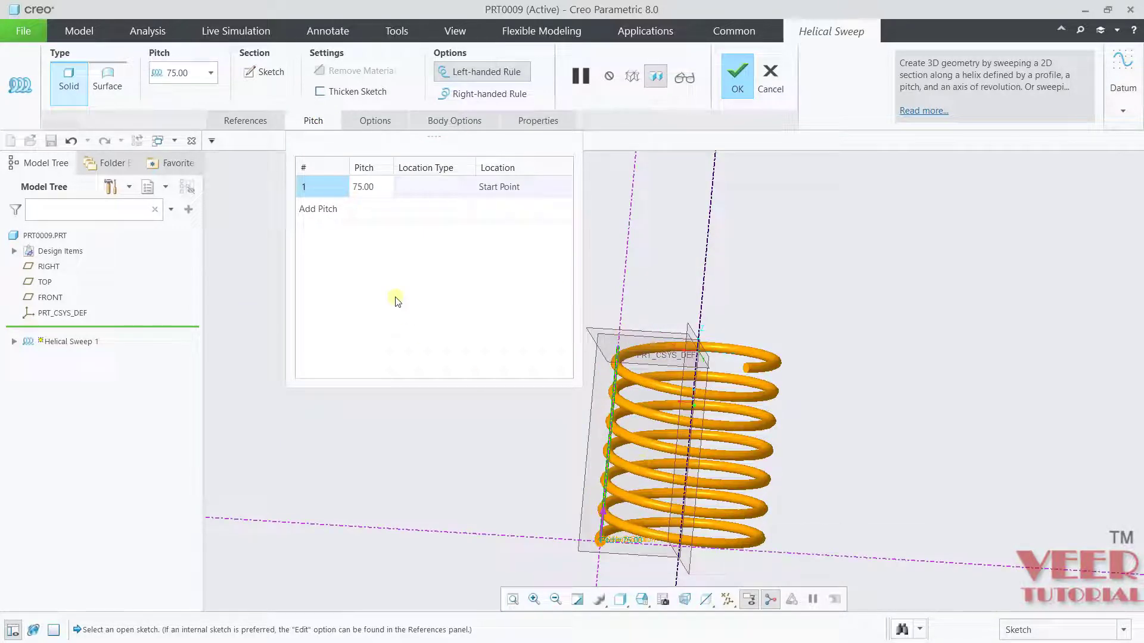
pyautogui.click(325, 207)
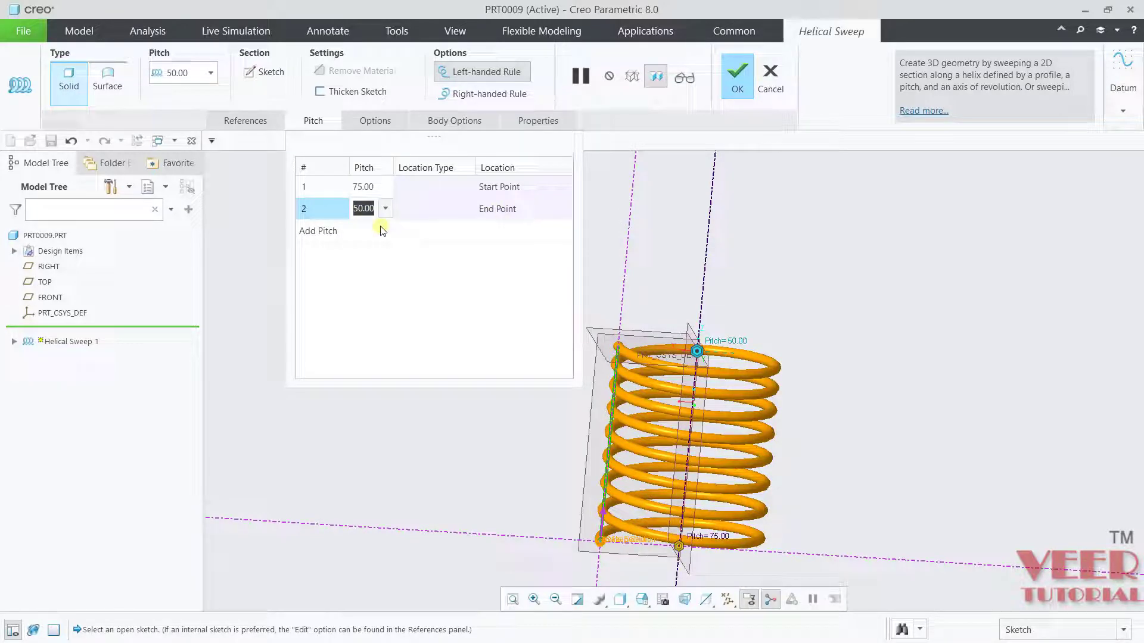
pyautogui.write('1')
pyautogui.press('Return')
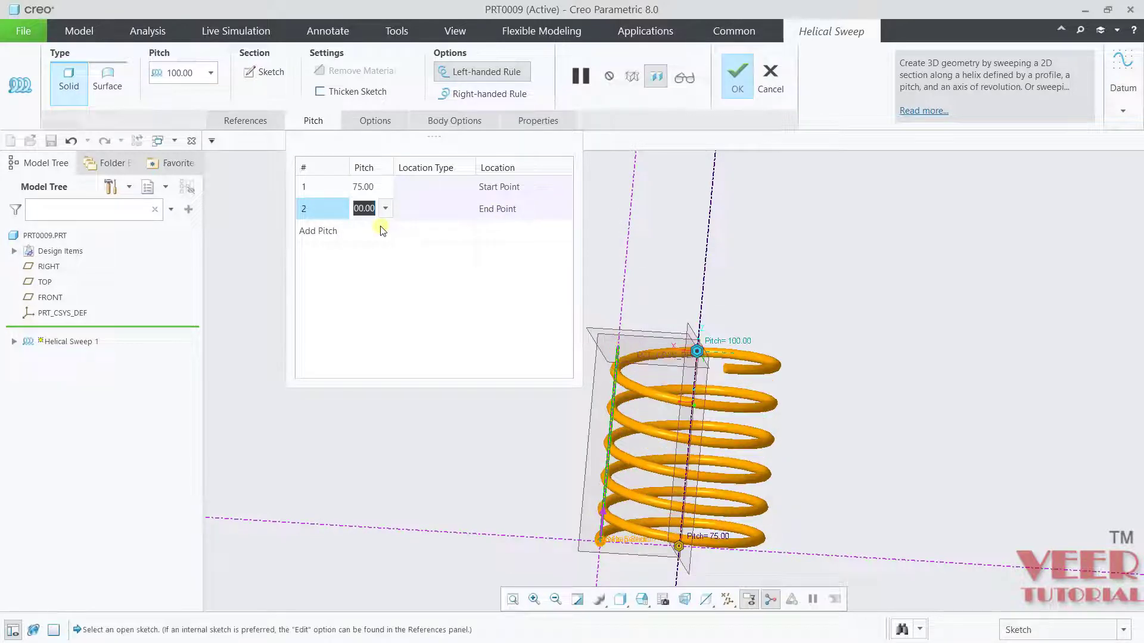
pyautogui.scroll(-5, 739, 409)
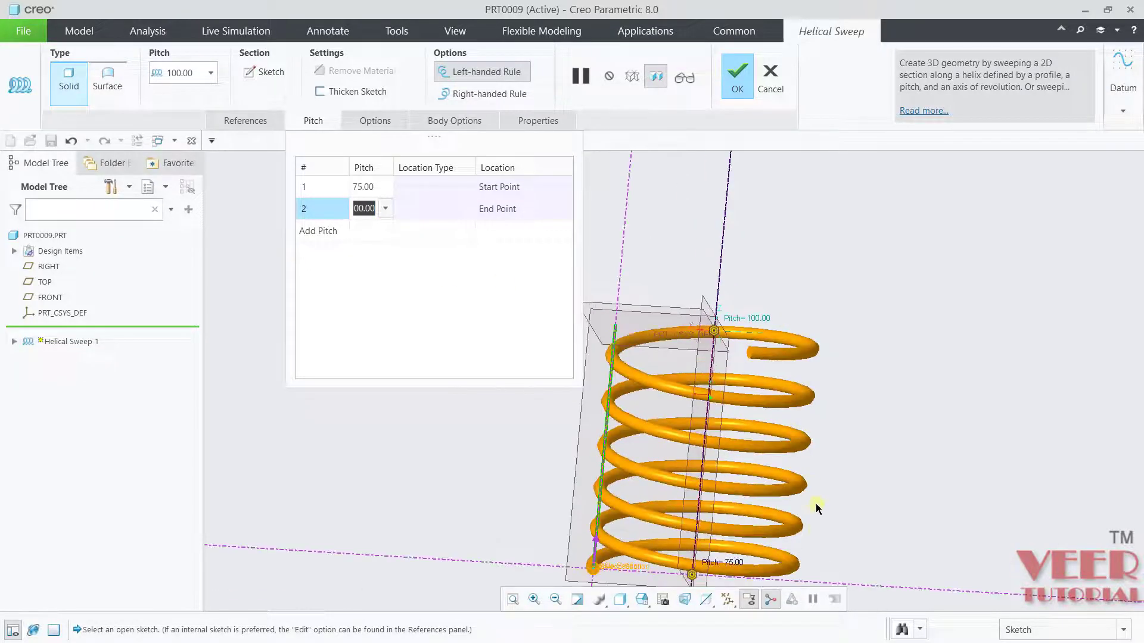
pyautogui.scroll(3, 778, 542)
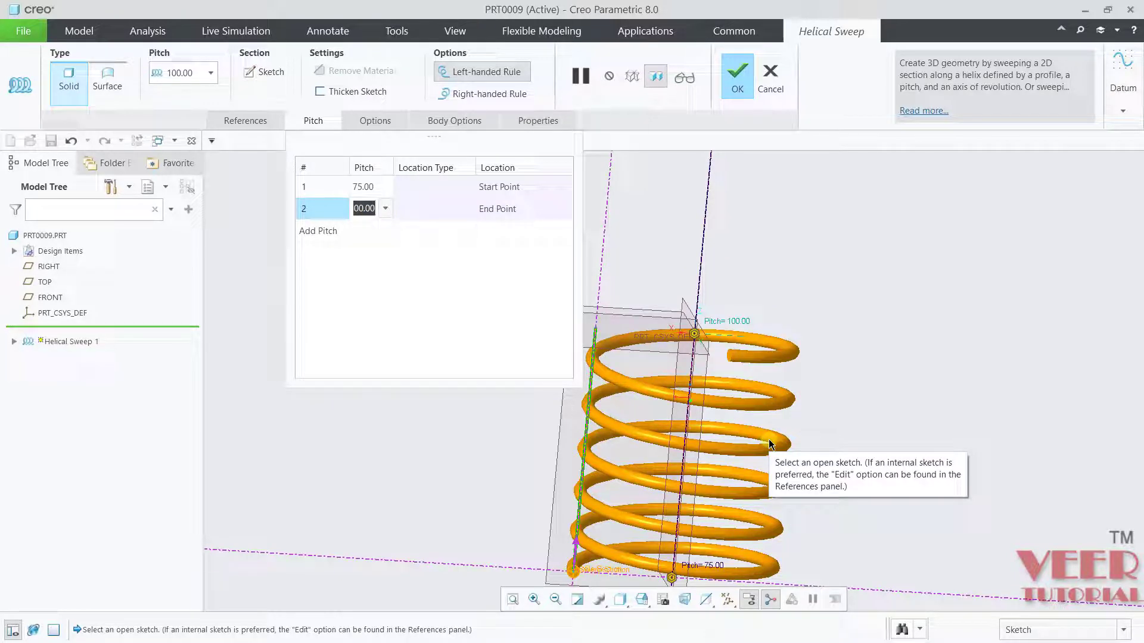
# Review the sweep's trajectory options and references, and set the end-point pitch to 50
pyautogui.click(382, 119)
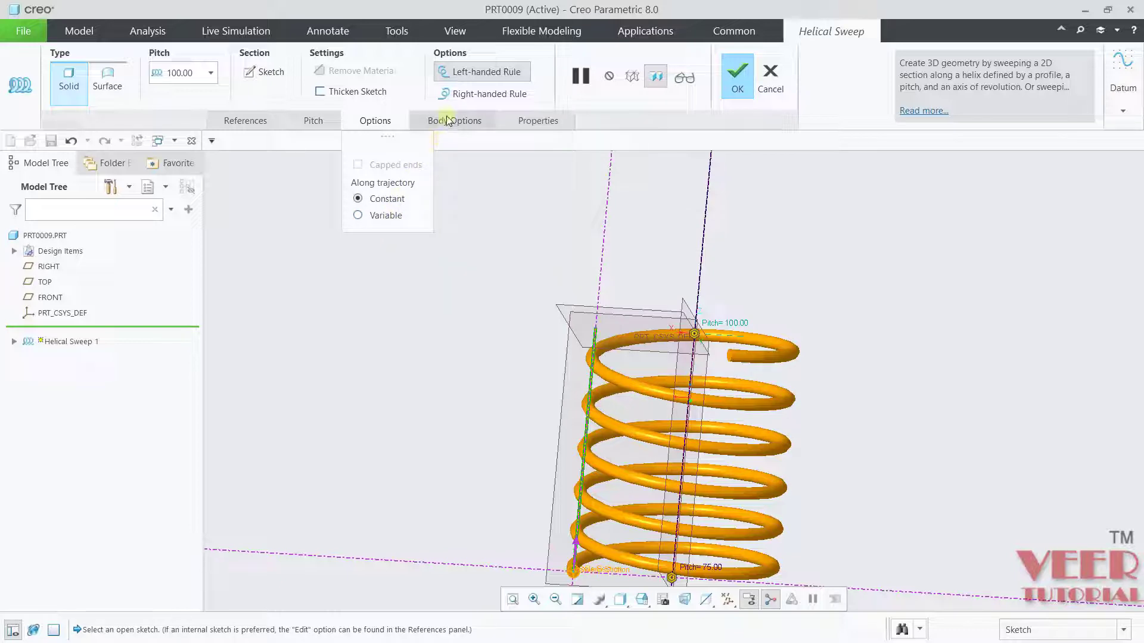
pyautogui.click(263, 123)
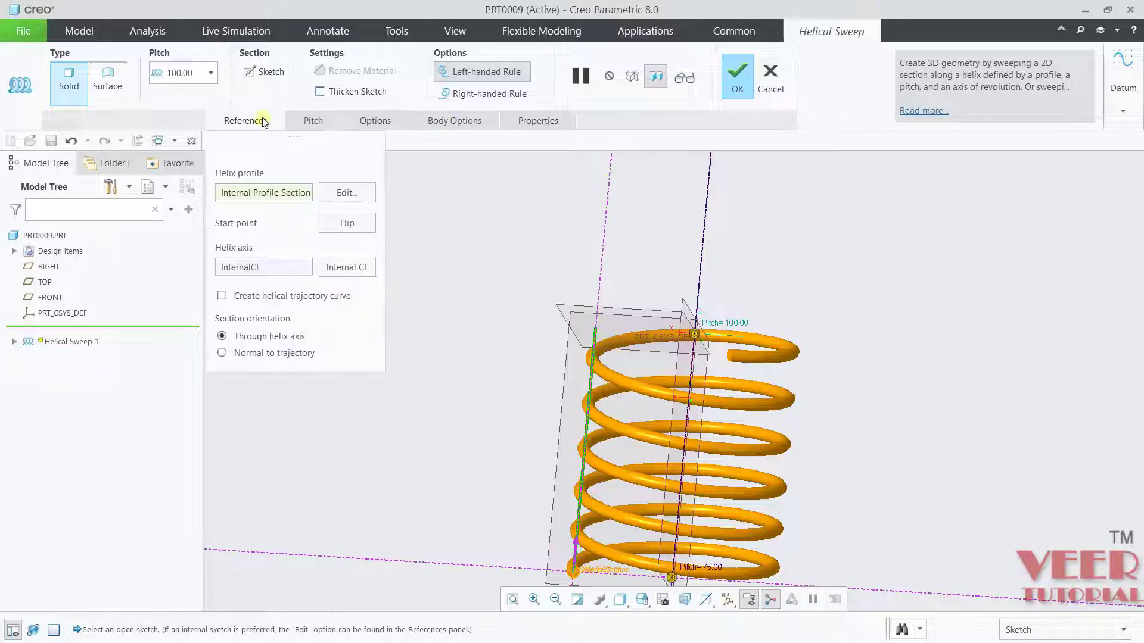
pyautogui.scroll(3, 577, 309)
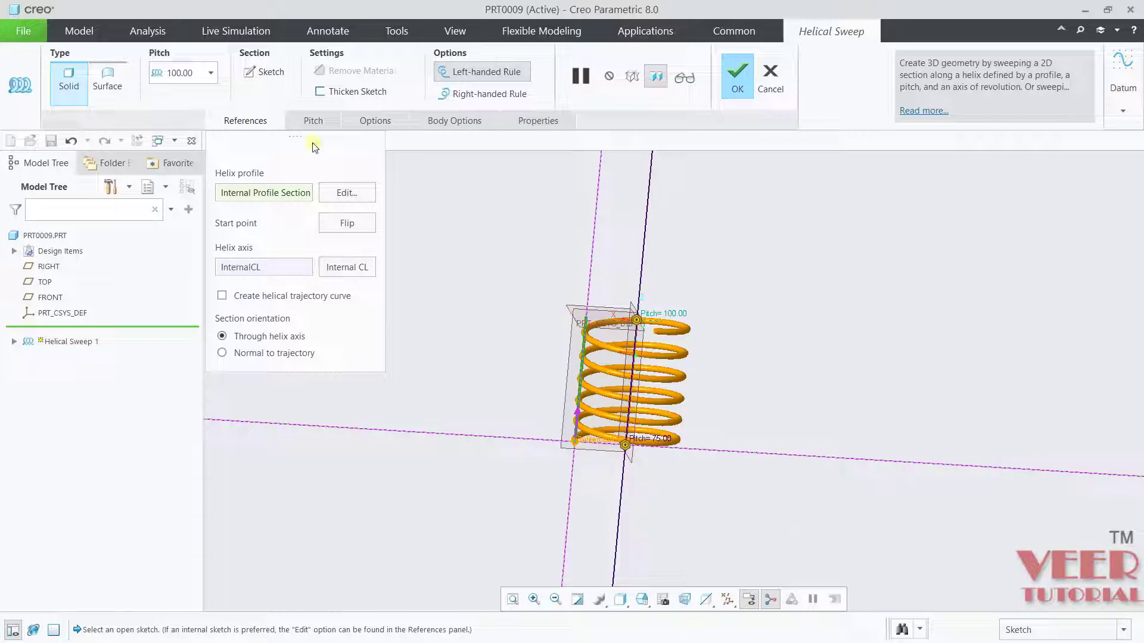
pyautogui.click(200, 75)
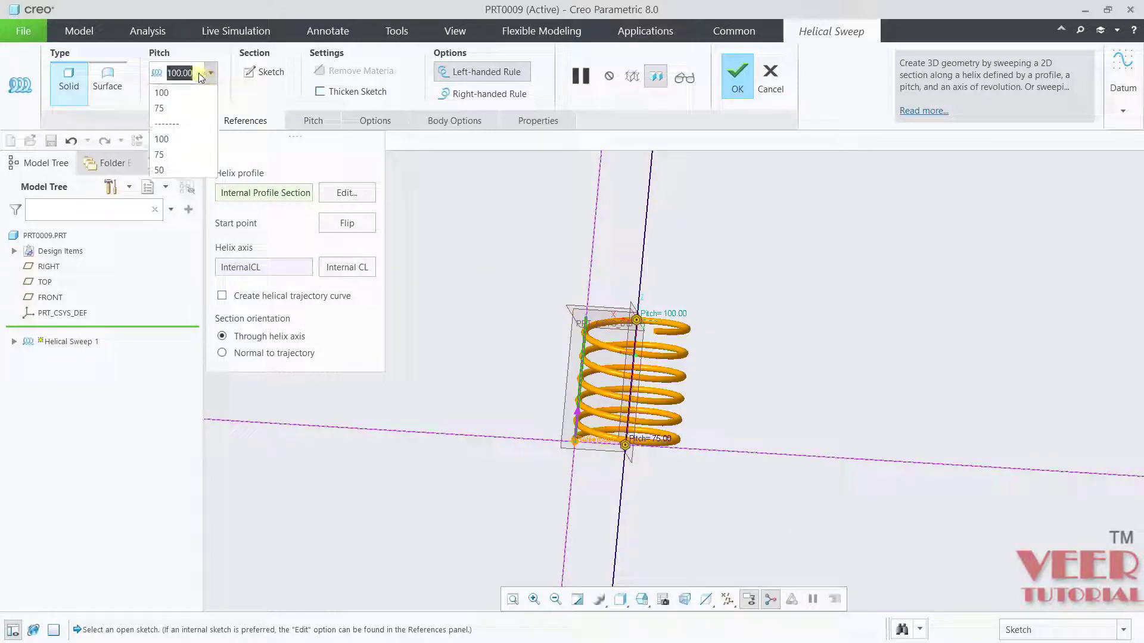
pyautogui.write('50')
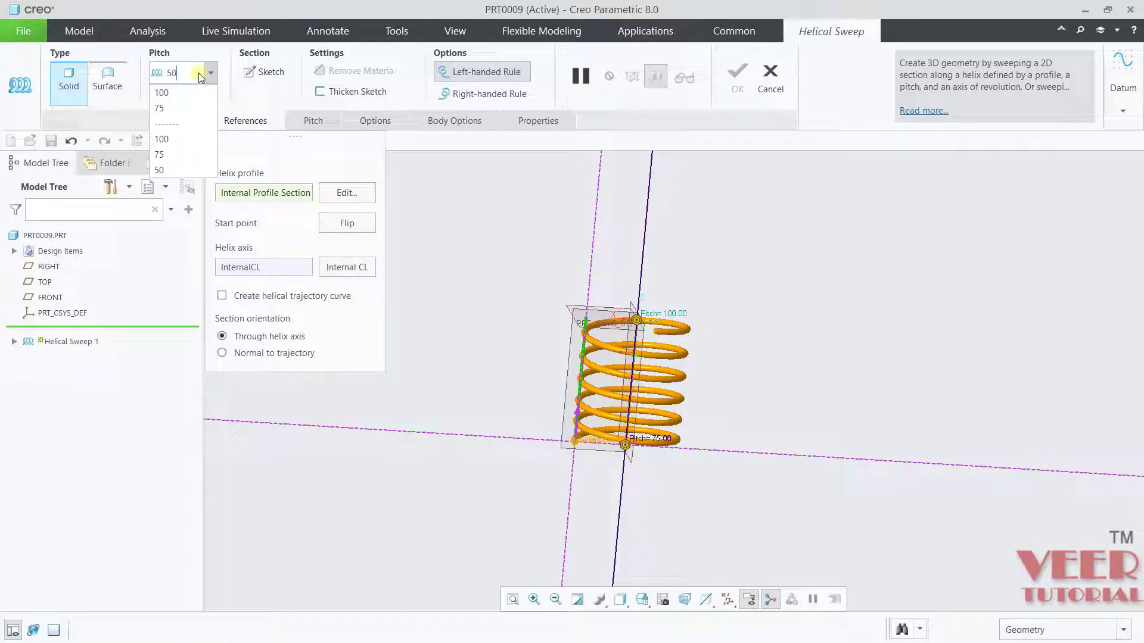
pyautogui.press('Return')
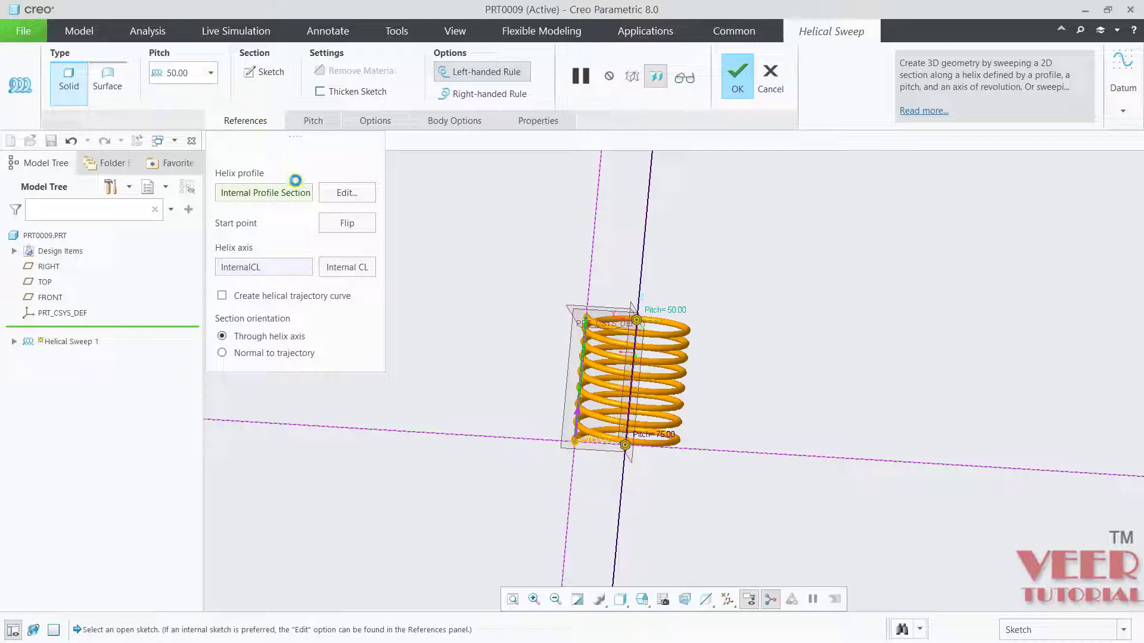
# Edit the helix profile sketch, setting the distance from the axis to the profile line's upper end to 250, and finish the sketch
pyautogui.click(346, 192)
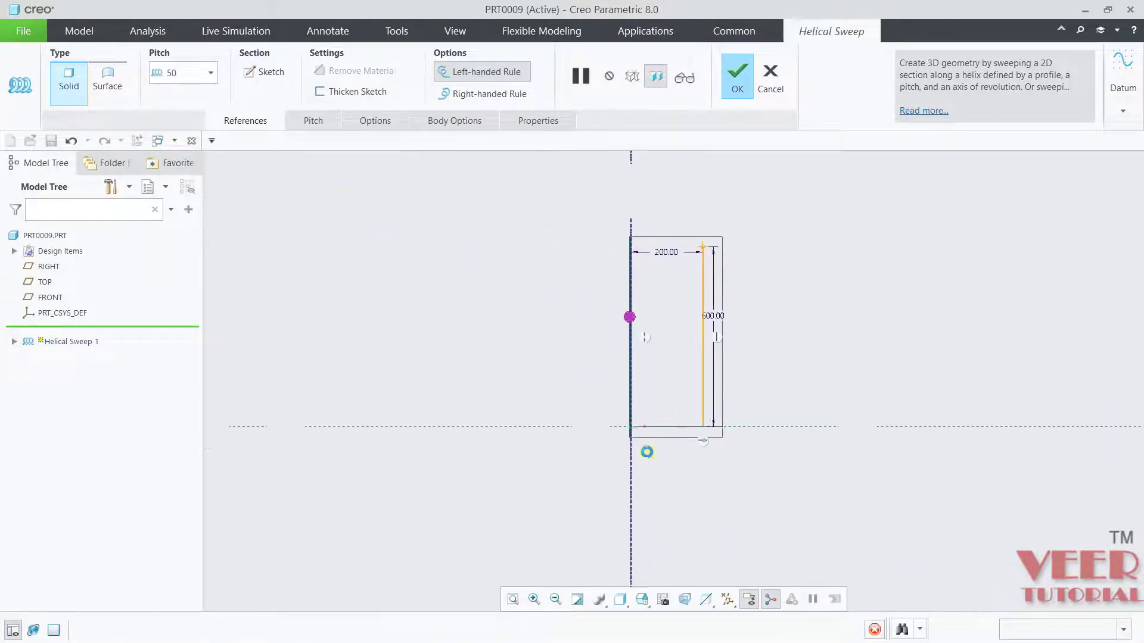
pyautogui.scroll(3, 614, 417)
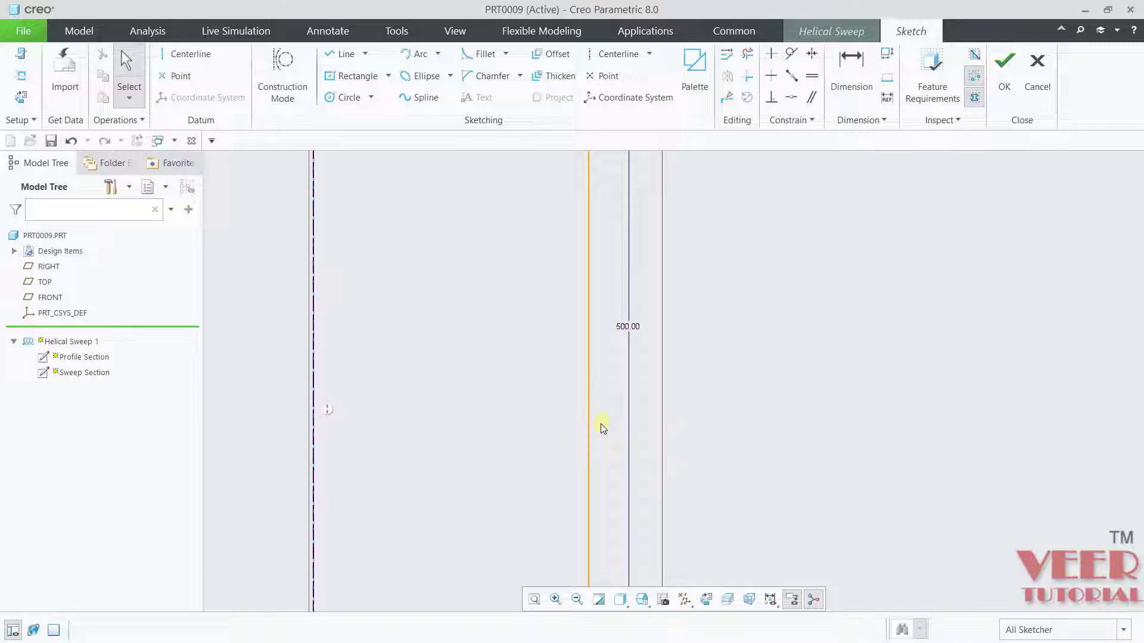
pyautogui.scroll(-3, 608, 563)
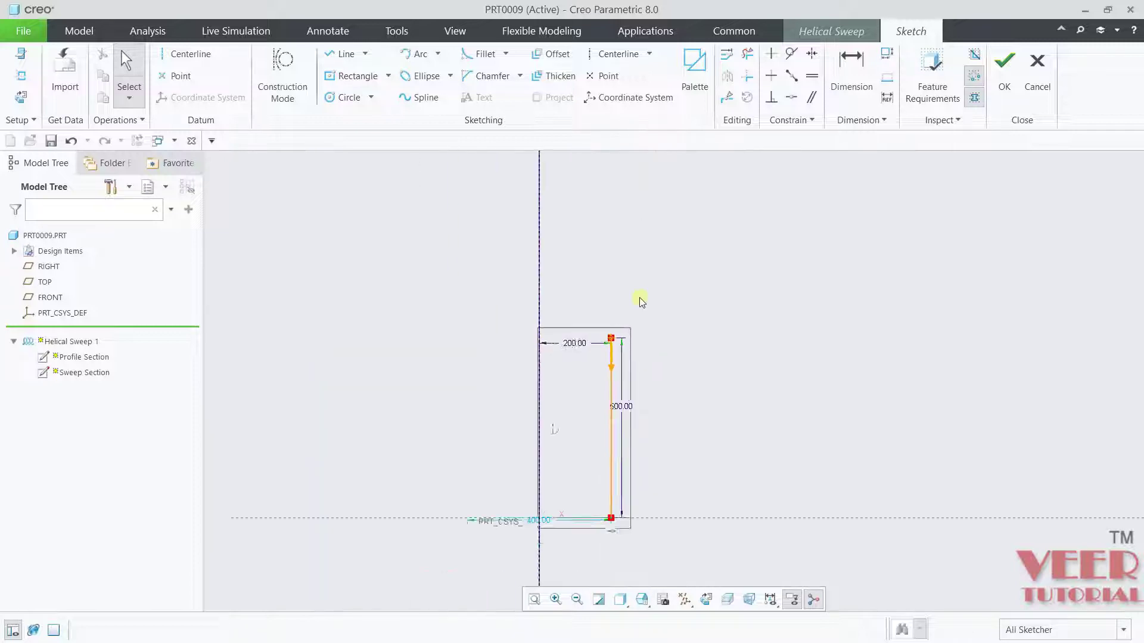
pyautogui.doubleClick(548, 245)
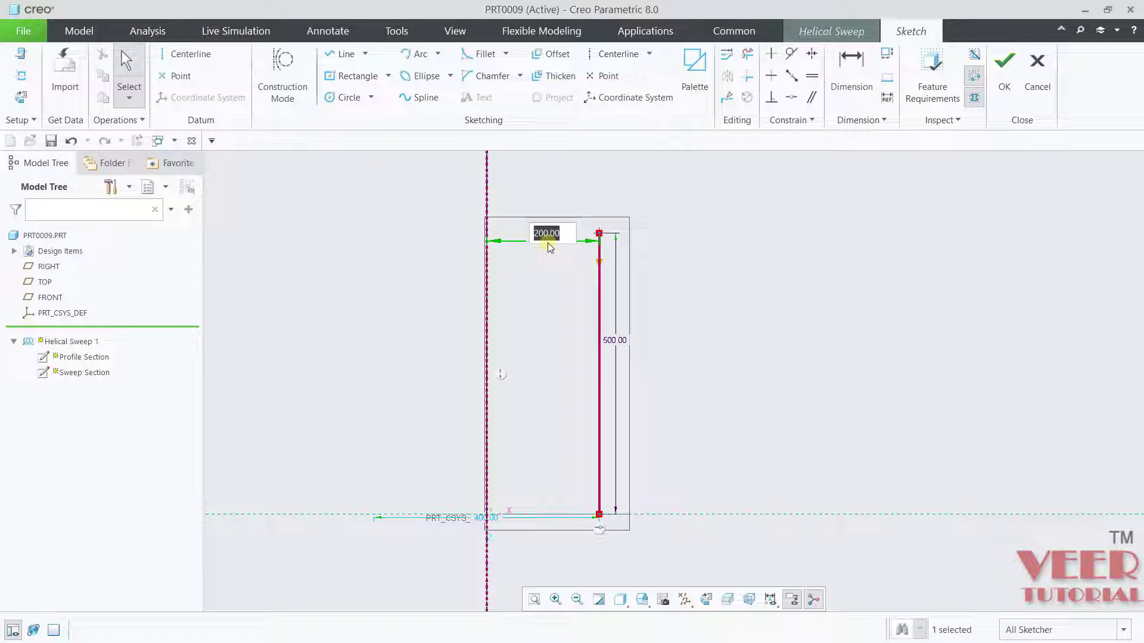
pyautogui.write('250')
pyautogui.press('Return')
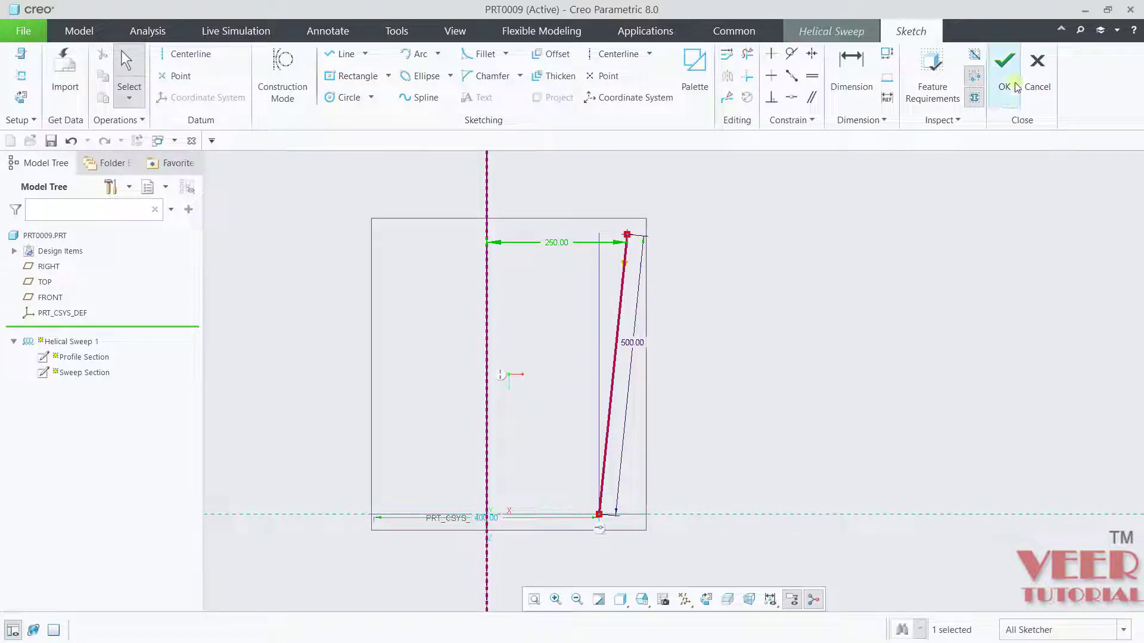
pyautogui.click(1005, 65)
pyautogui.scroll(-3, 721, 422)
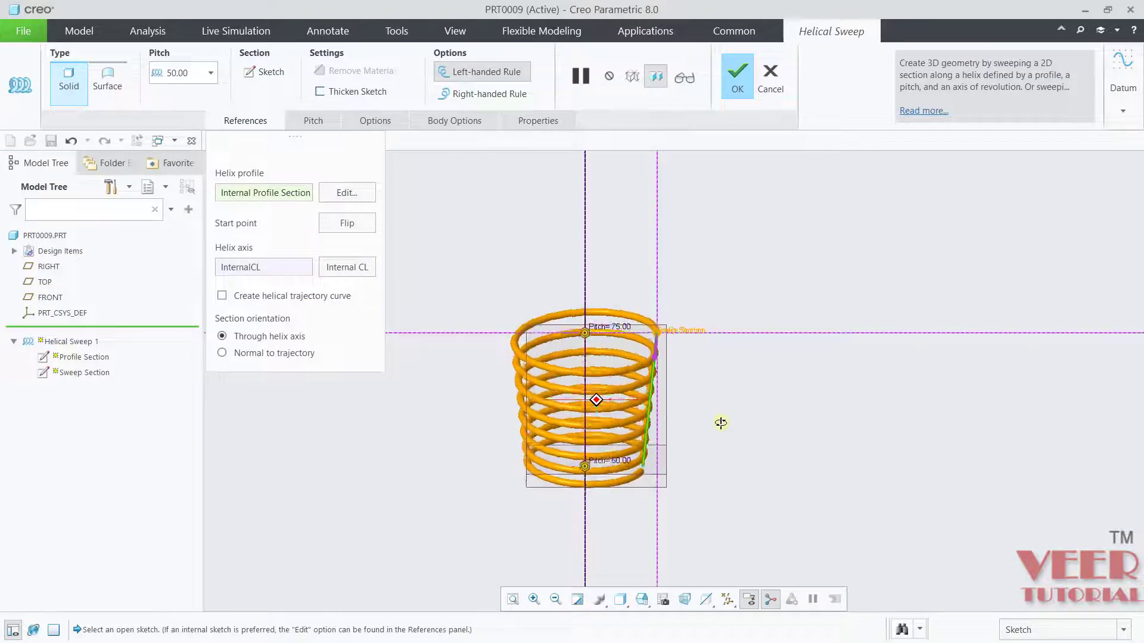
pyautogui.scroll(2, 721, 422)
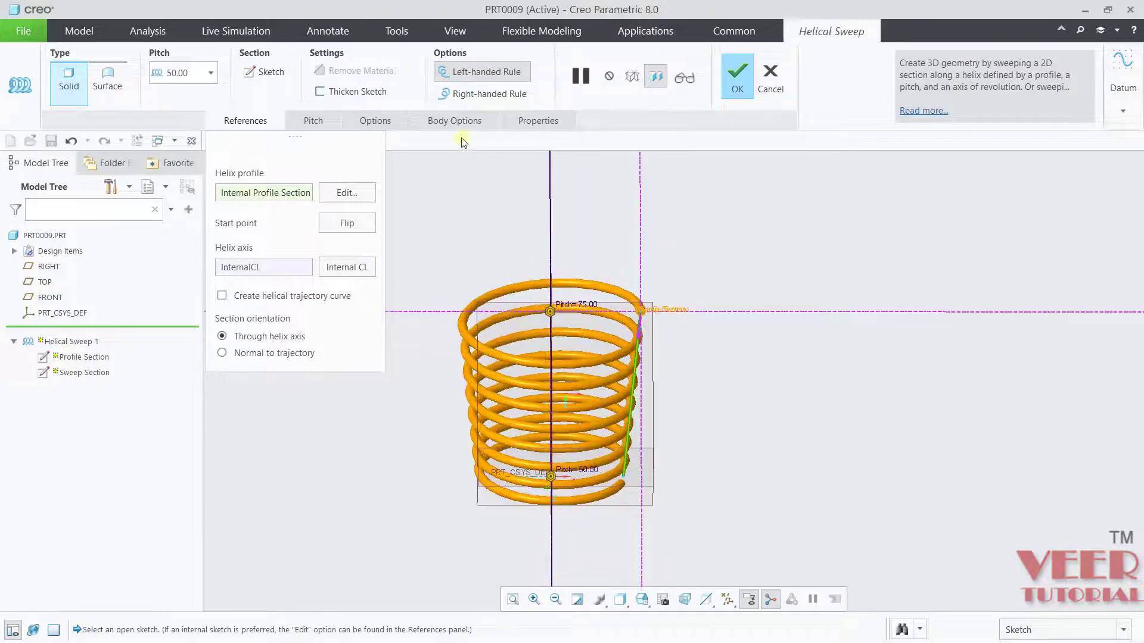
# Set the helical sweep's section to Variable along the trajectory and look closely at the previewed coils
pyautogui.click(371, 121)
pyautogui.click(374, 216)
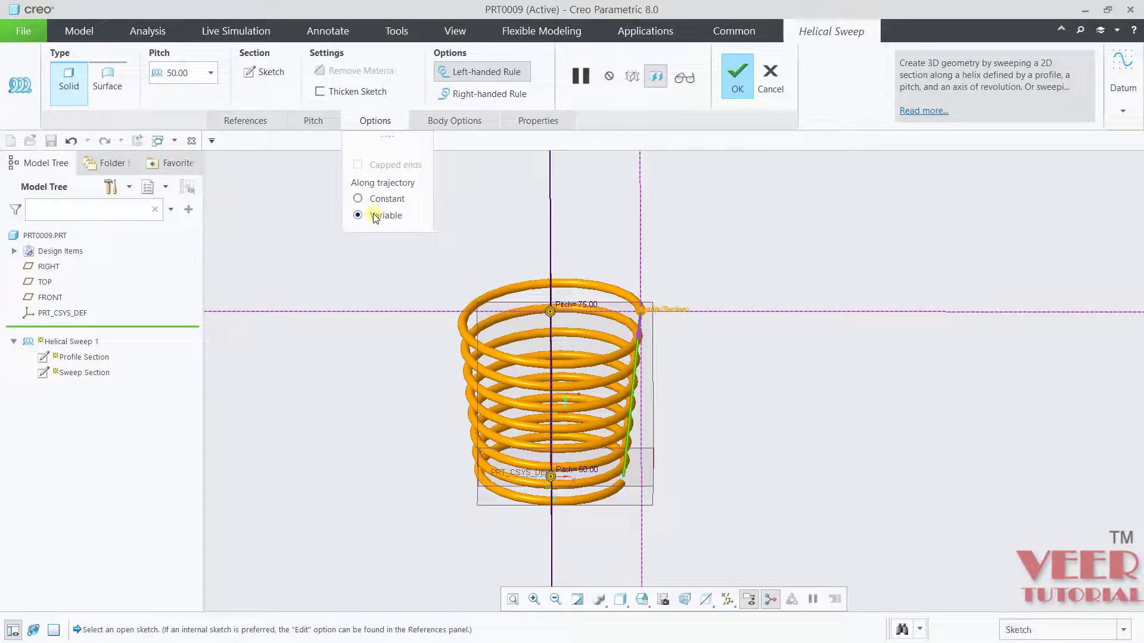
pyautogui.click(371, 124)
pyautogui.scroll(1, 539, 470)
pyautogui.scroll(2, 539, 475)
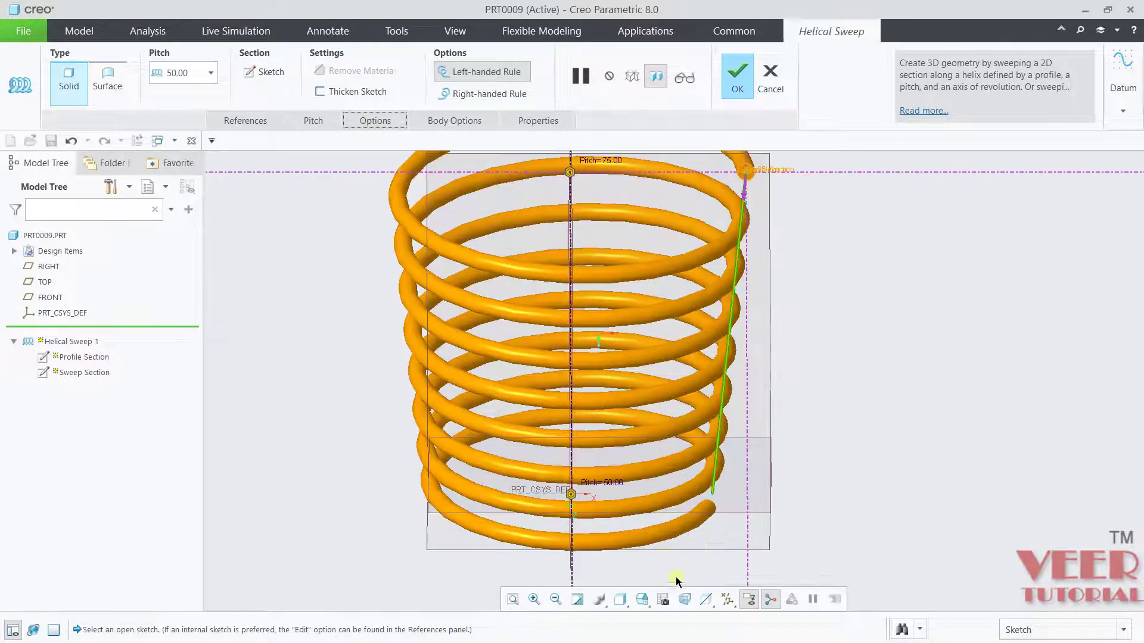
# Check the coil spacing of the tapered spring in the RIGHT view and complete the helical sweep
pyautogui.click(642, 599)
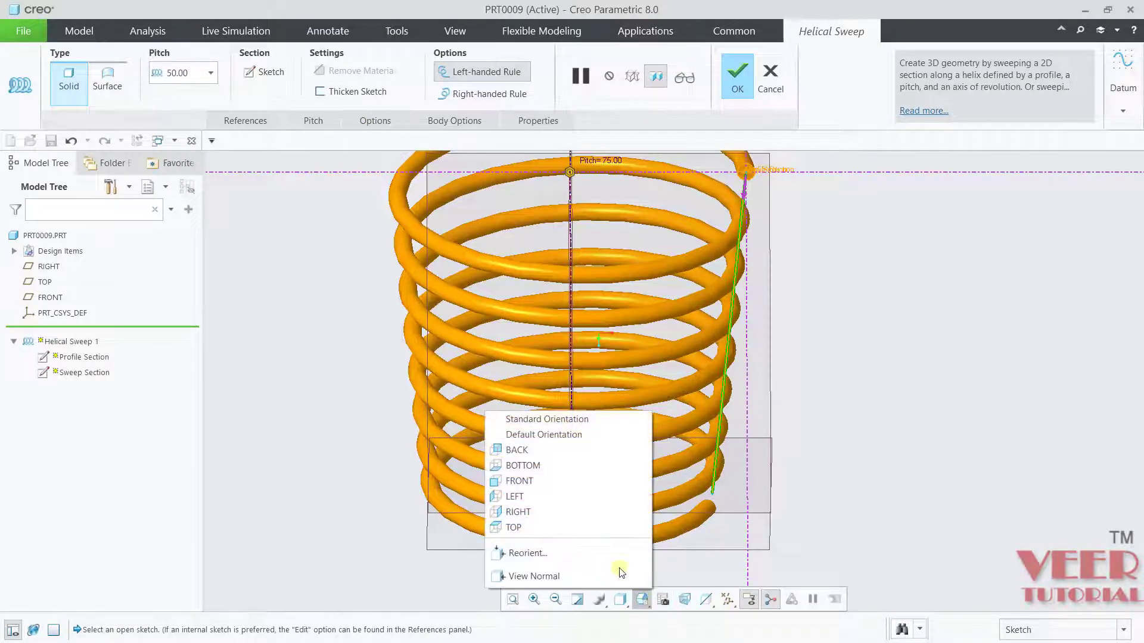
pyautogui.click(546, 512)
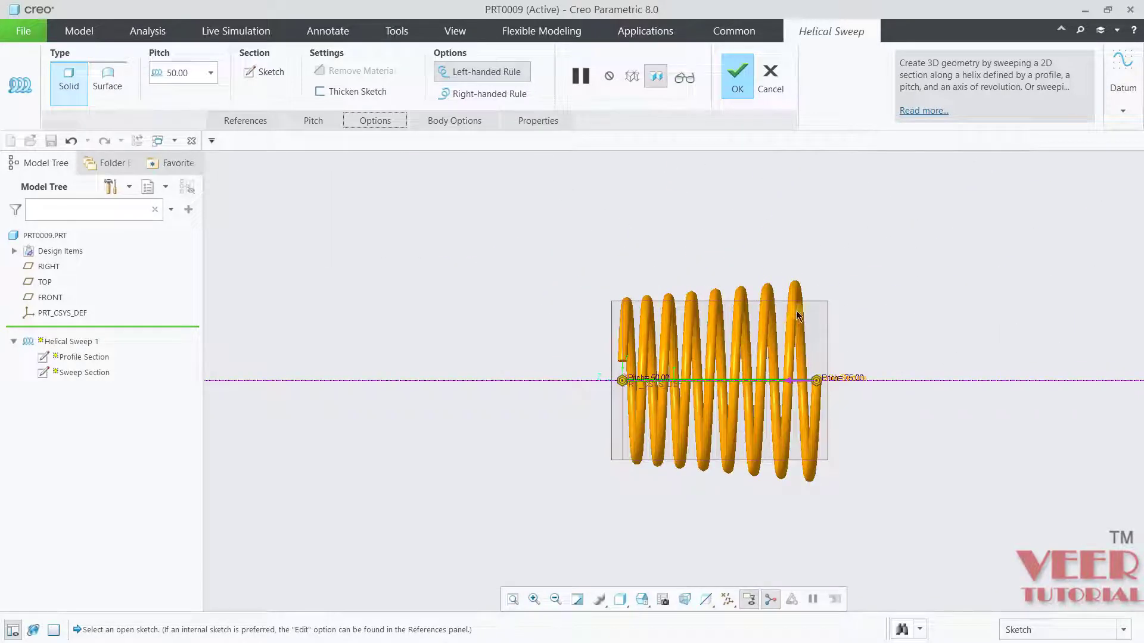
pyautogui.scroll(3, 733, 322)
pyautogui.scroll(-2, 588, 326)
pyautogui.scroll(2, 831, 352)
pyautogui.scroll(-2, 715, 378)
pyautogui.scroll(3, 808, 429)
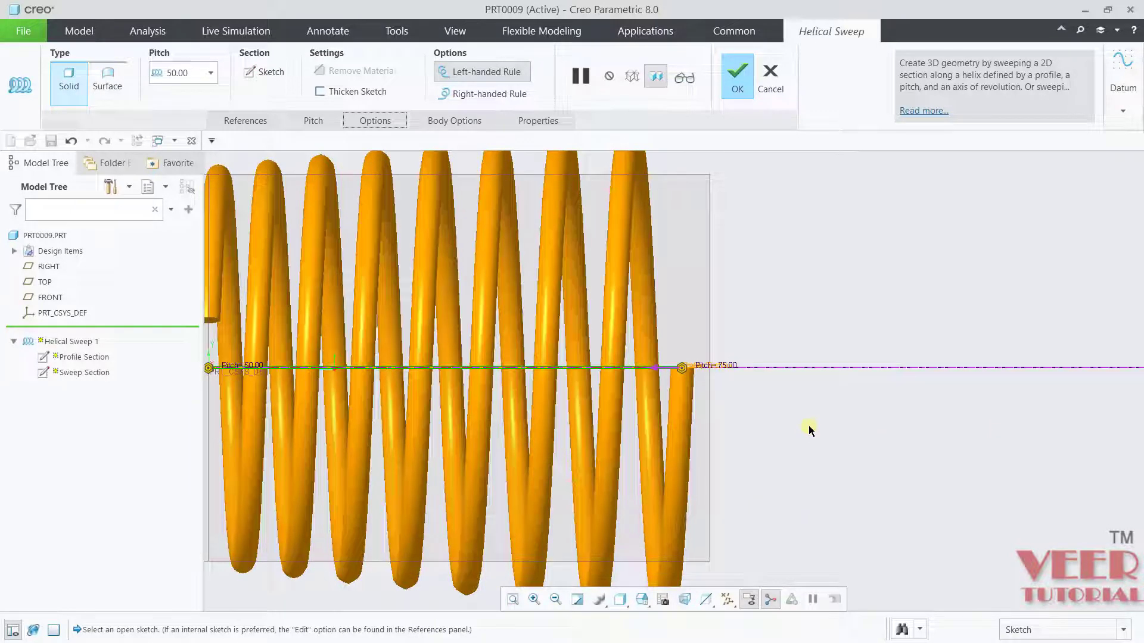
pyautogui.click(737, 95)
pyautogui.scroll(-5, 800, 394)
pyautogui.moveTo(800, 394)
pyautogui.mouseDown(button='middle')
pyautogui.moveTo(840, 376)
pyautogui.moveTo(797, 290)
pyautogui.moveTo(858, 386)
pyautogui.moveTo(976, 418)
pyautogui.moveTo(942, 317)
pyautogui.moveTo(865, 351)
pyautogui.moveTo(880, 339)
pyautogui.mouseUp(button='middle')
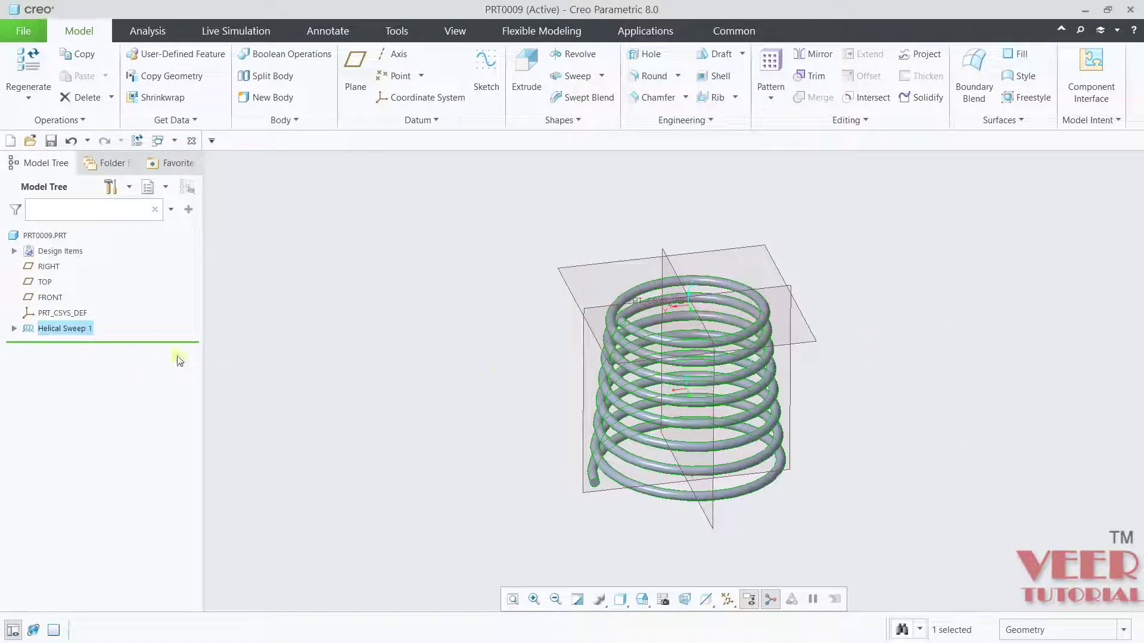
# Delete the Helical Sweep 1 feature from the part and confirm the deletion
pyautogui.rightClick(76, 333)
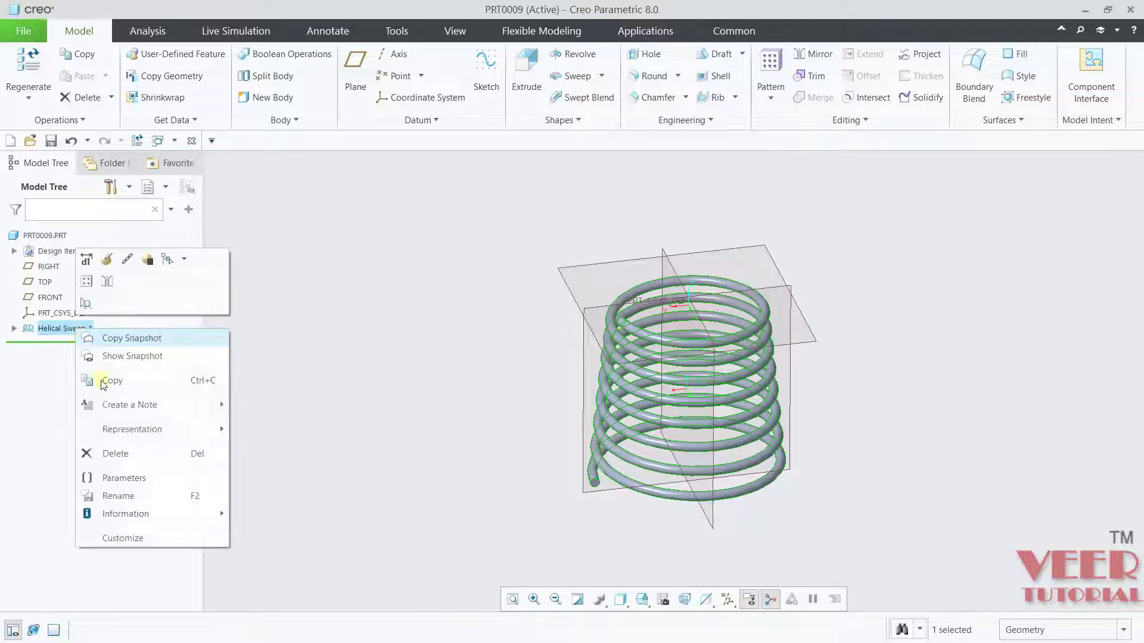
pyautogui.click(110, 454)
pyautogui.click(524, 349)
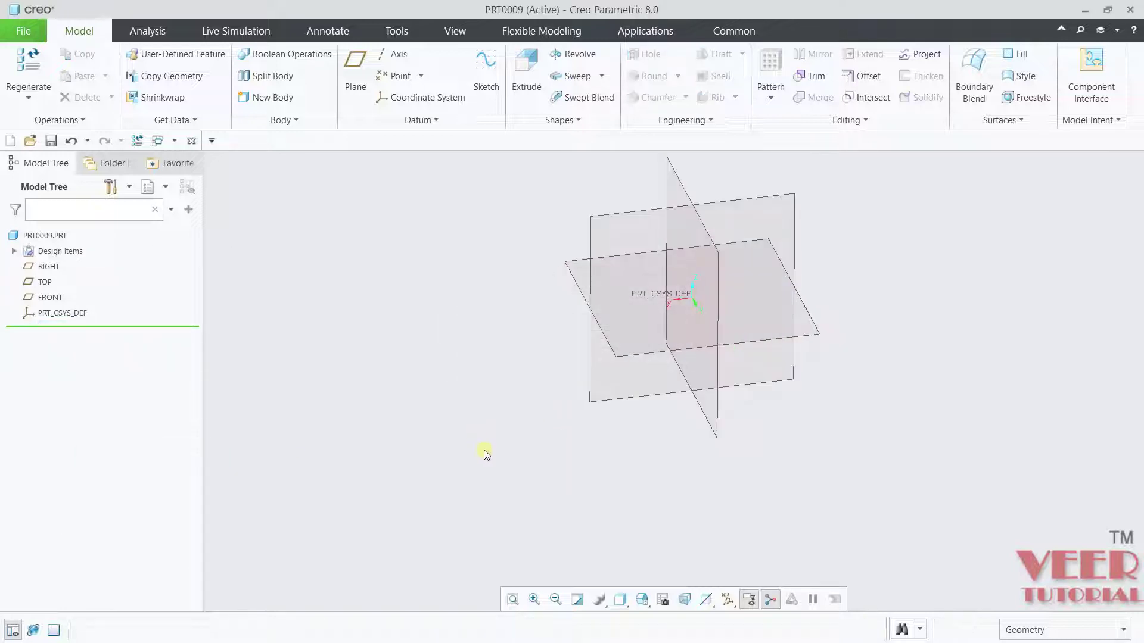
# Start an Extrude on the TOP plane and sketch a circle of about 161.7 diameter centred at the origin
pyautogui.moveTo(662, 441); pyautogui.dragTo(776, 425, button='middle')
pyautogui.click(527, 72)
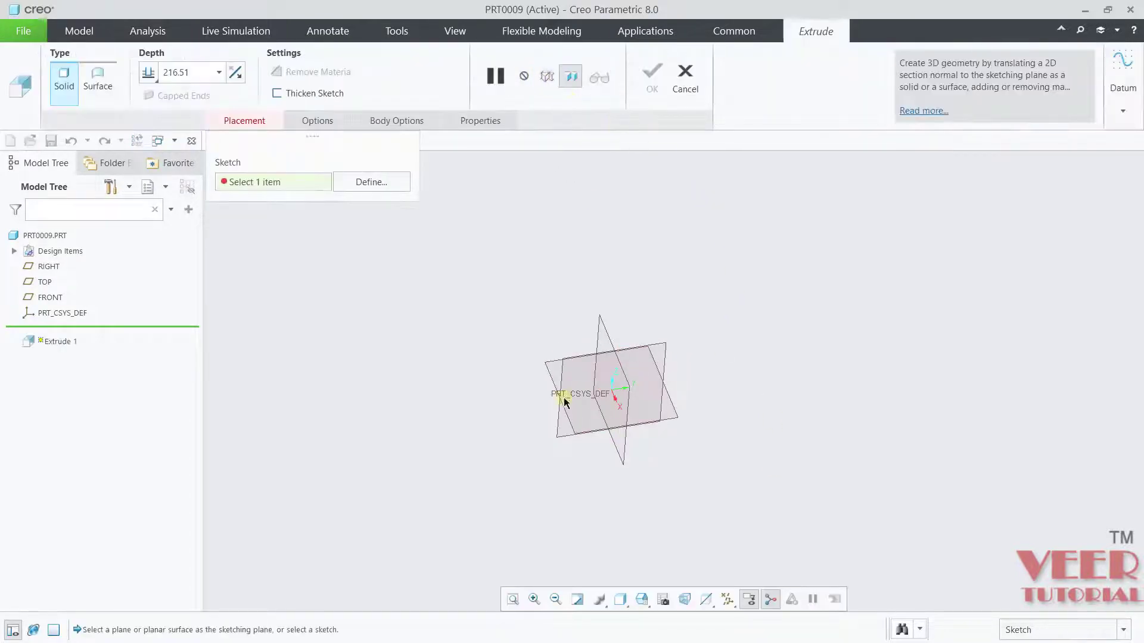
pyautogui.click(44, 282)
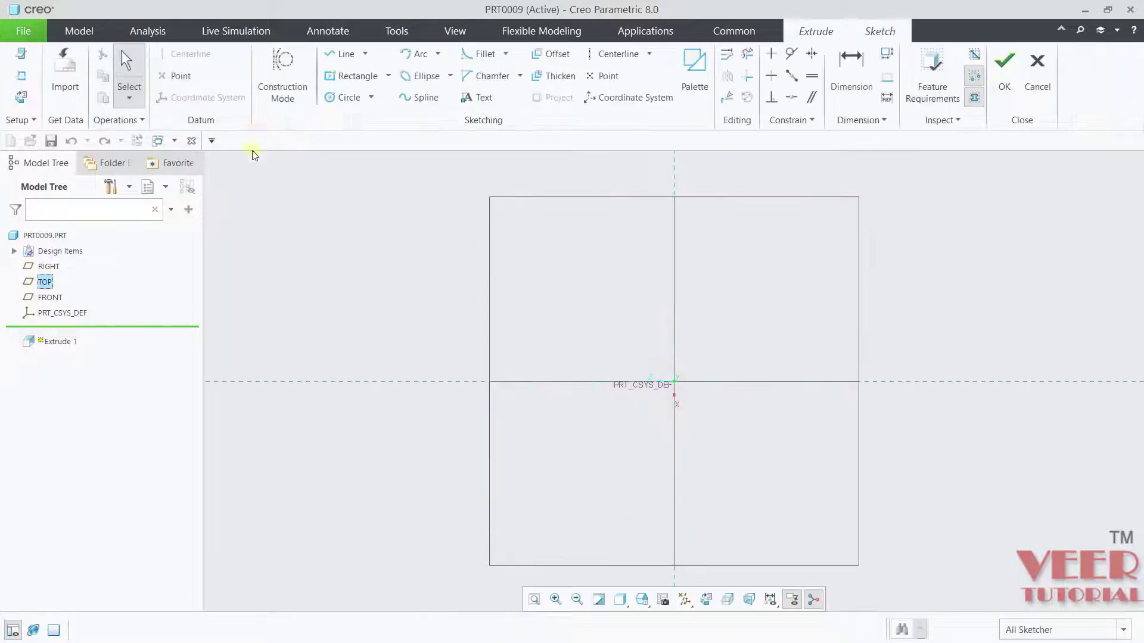
pyautogui.click(346, 97)
pyautogui.click(674, 381)
pyautogui.click(696, 331)
pyautogui.middleClick(648, 341)
# Set the circle's diameter to 12 and finish the extrusion sketch
pyautogui.doubleClick(591, 327)
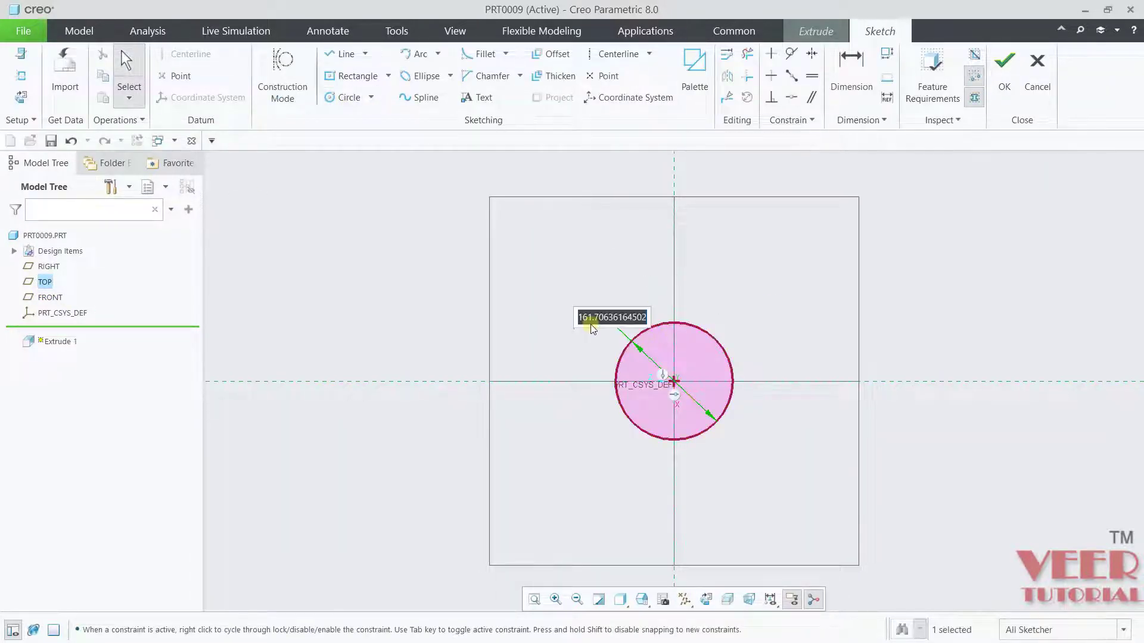
pyautogui.write('1')
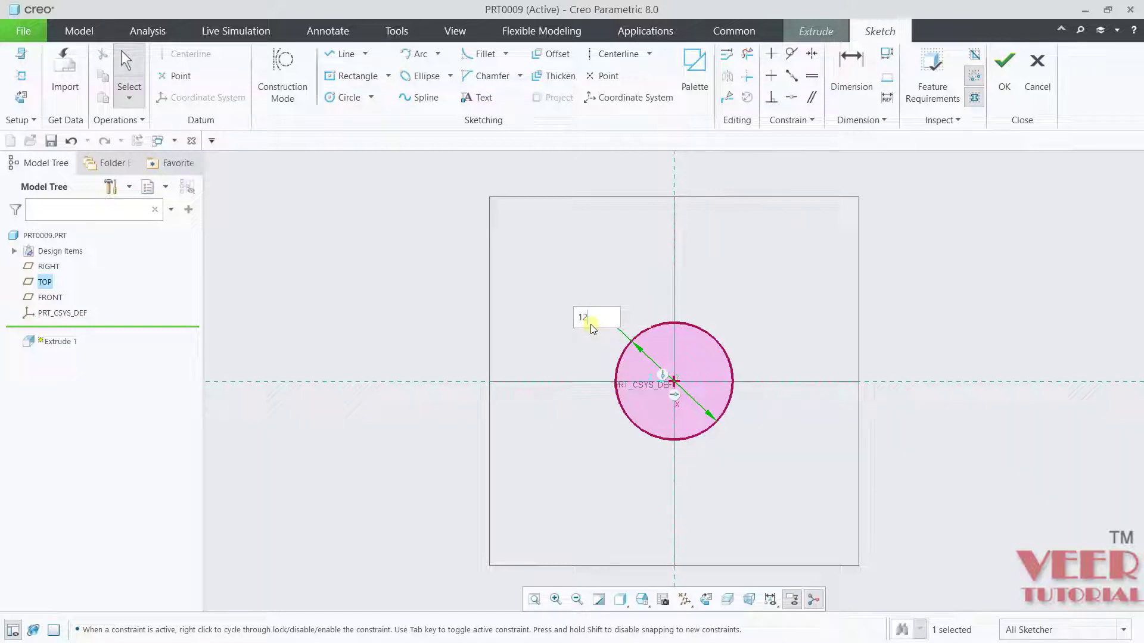
pyautogui.write('2')
pyautogui.press('Return')
pyautogui.click(1004, 66)
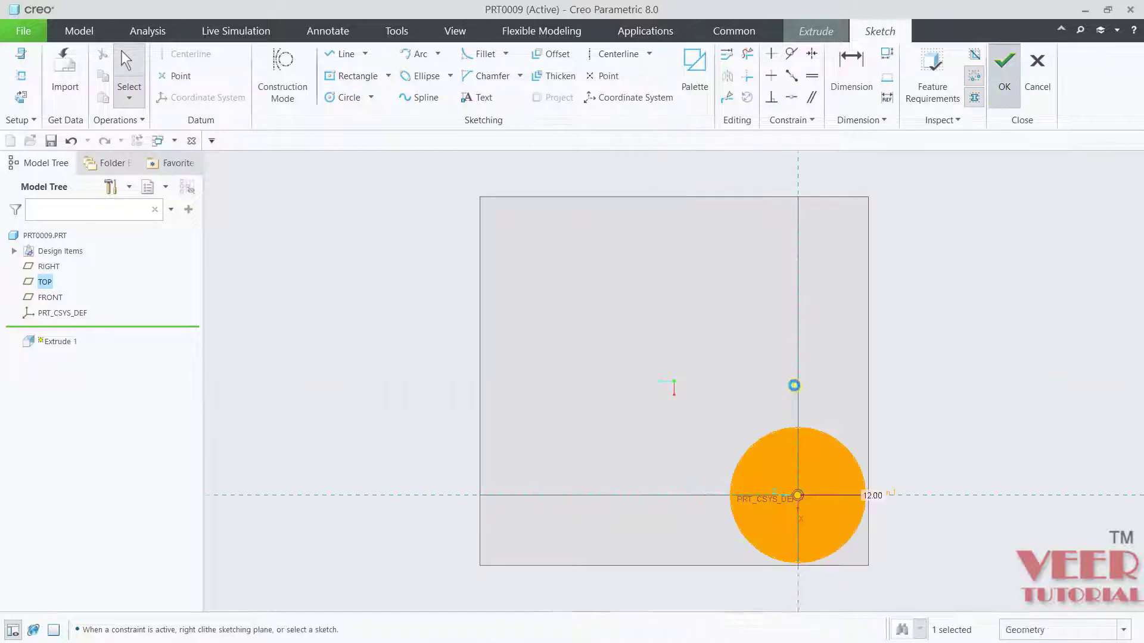
# Set the cylinder's extrusion depth to 50
pyautogui.scroll(-5, 731, 456)
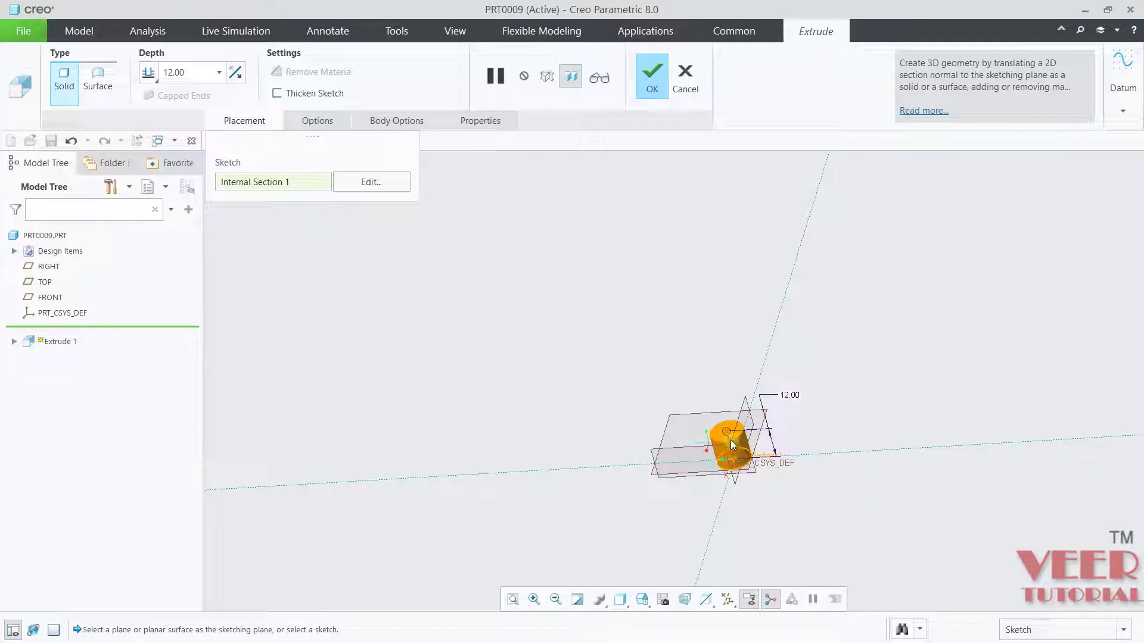
pyautogui.scroll(2, 730, 440)
pyautogui.doubleClick(185, 67)
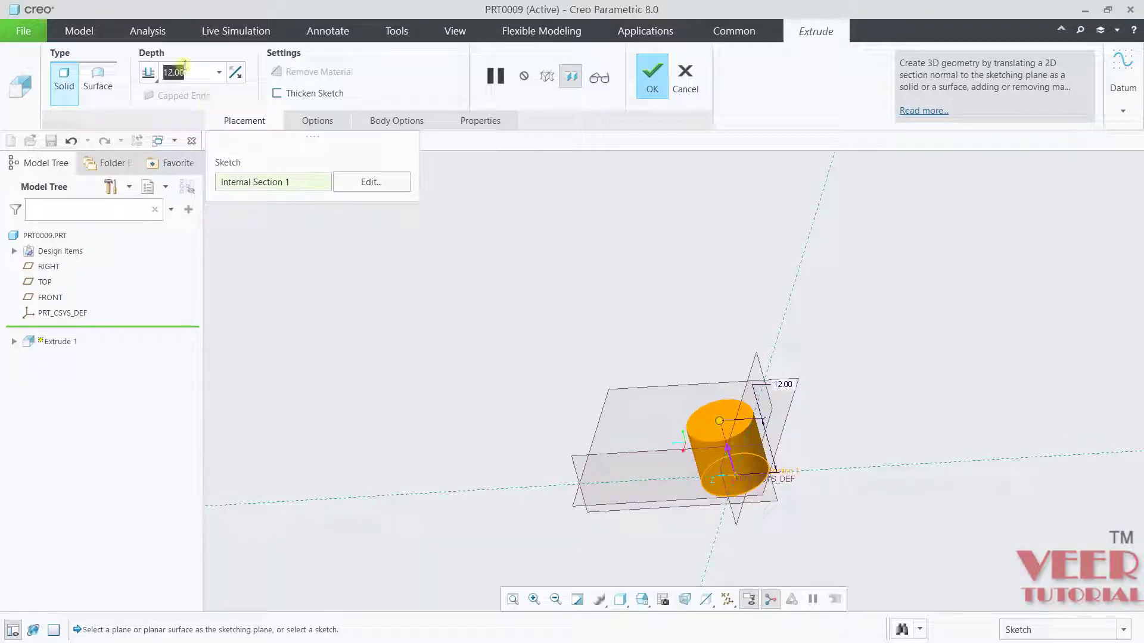
pyautogui.write('50')
pyautogui.press('Return')
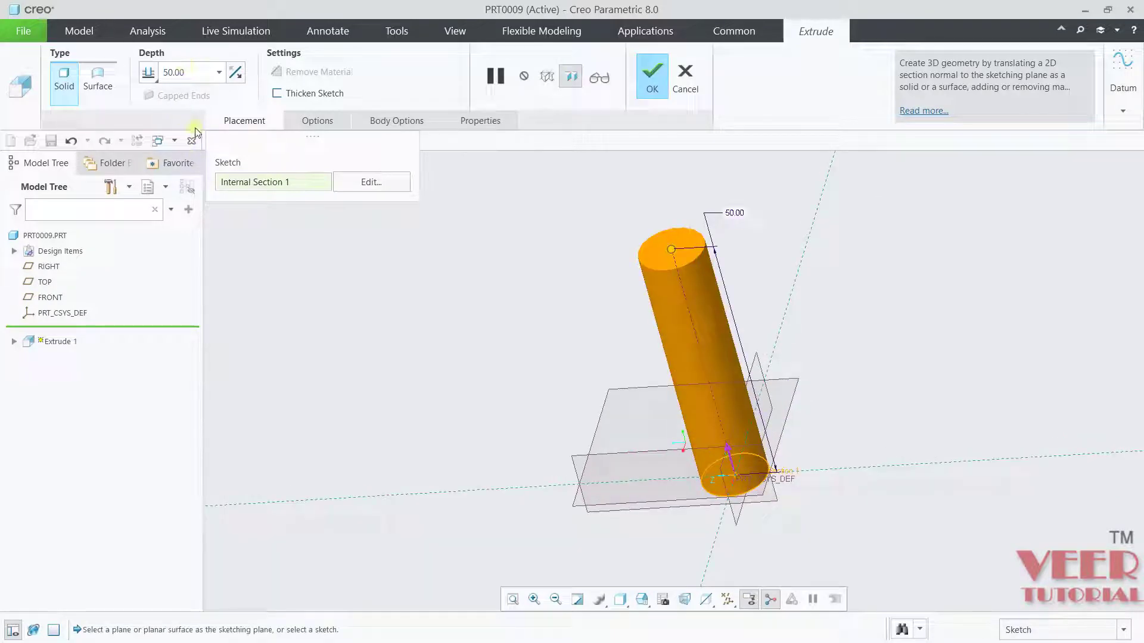
# Set the cylinder's extrusion depth to 75 and complete the extrusion
pyautogui.write('75')
pyautogui.press('Return')
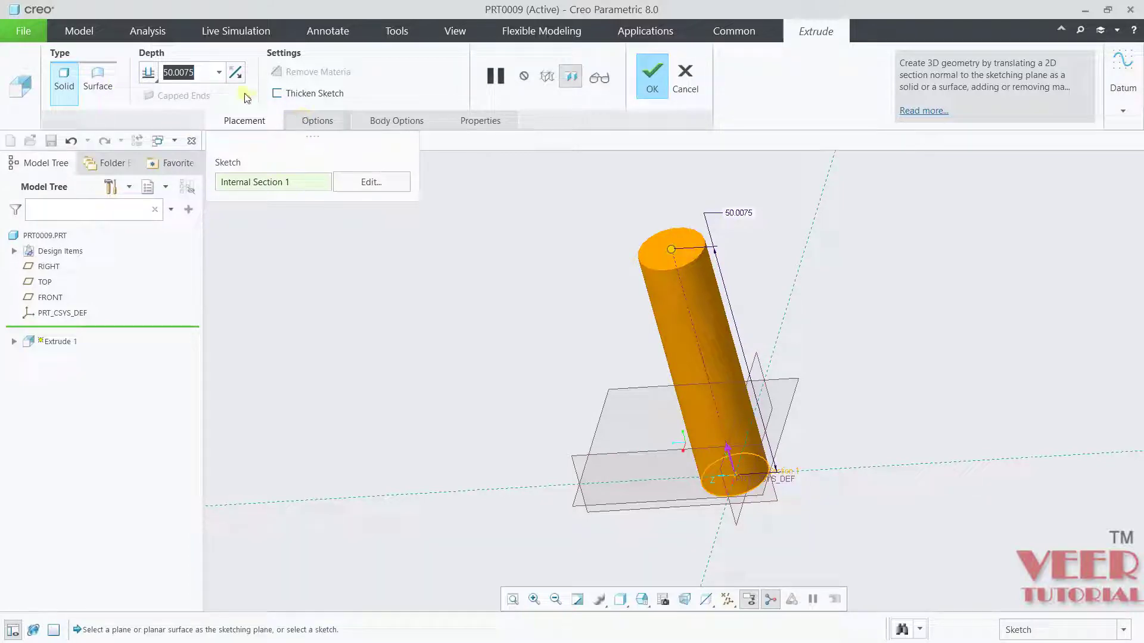
pyautogui.write('75')
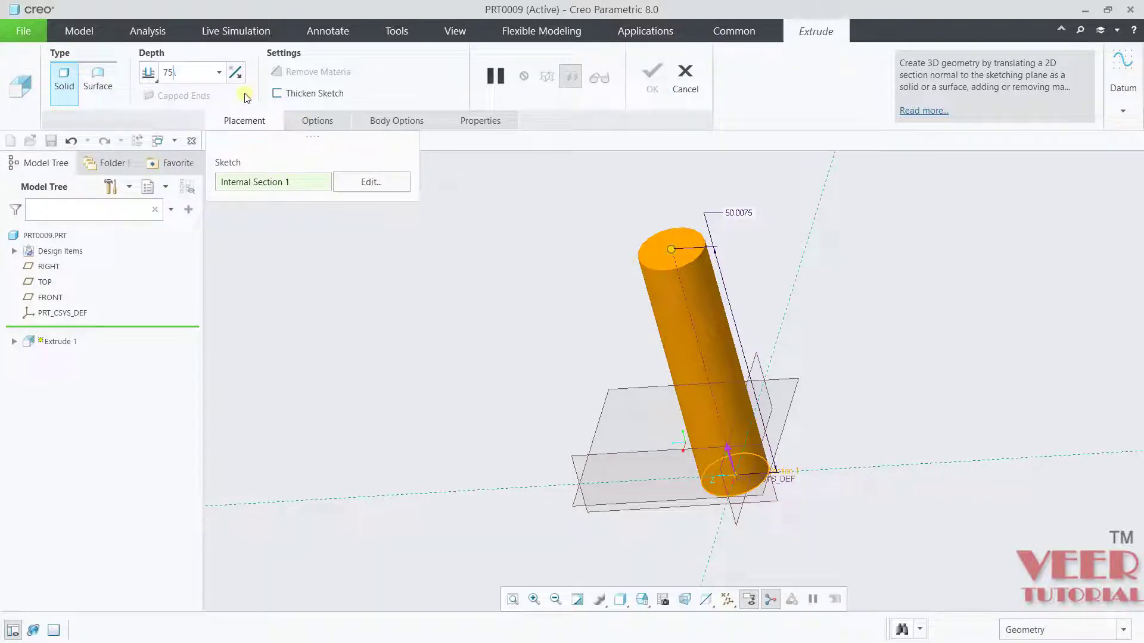
pyautogui.press('Return')
pyautogui.hotkey('ctrl', 'd')
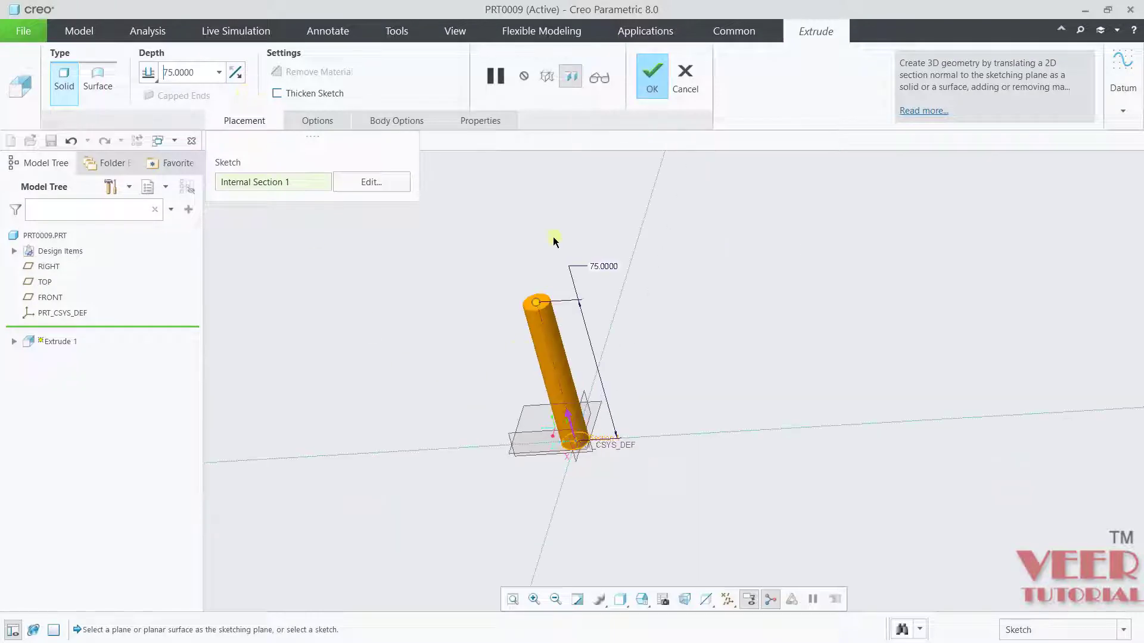
pyautogui.click(652, 74)
# Start a Helical Sweep and open its helix profile sketch on a vertical datum plane through the cylinder's axis
pyautogui.scroll(-3, 712, 387)
pyautogui.moveTo(717, 429); pyautogui.dragTo(673, 380, button='middle')
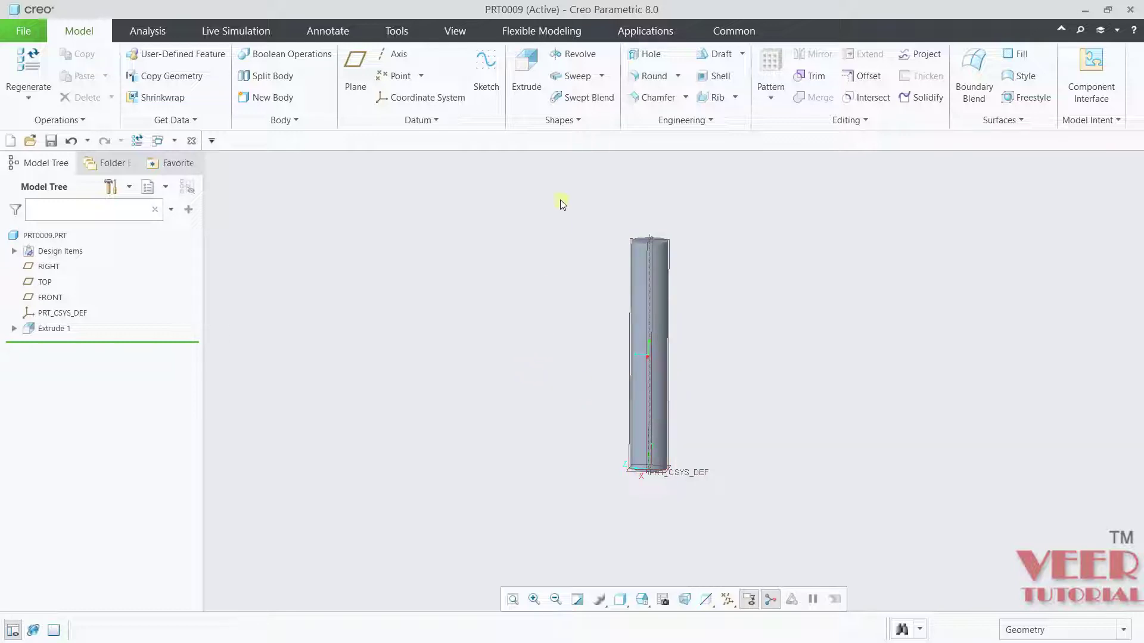
pyautogui.click(602, 76)
pyautogui.click(585, 113)
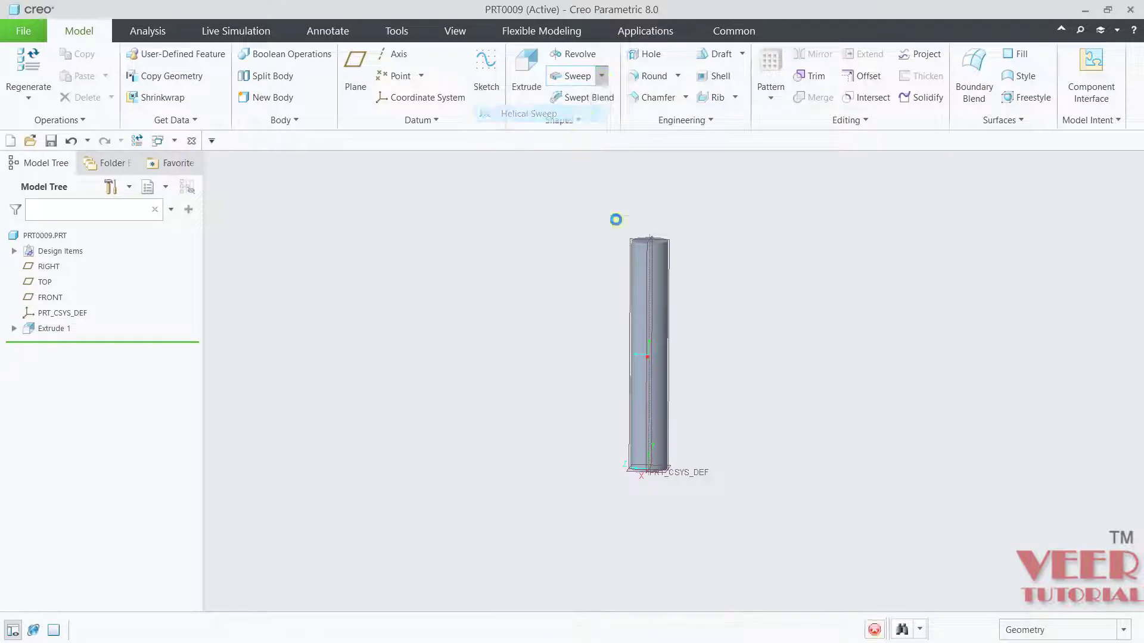
pyautogui.moveTo(752, 350); pyautogui.dragTo(738, 363, button='middle')
pyautogui.scroll(-6, 615, 224)
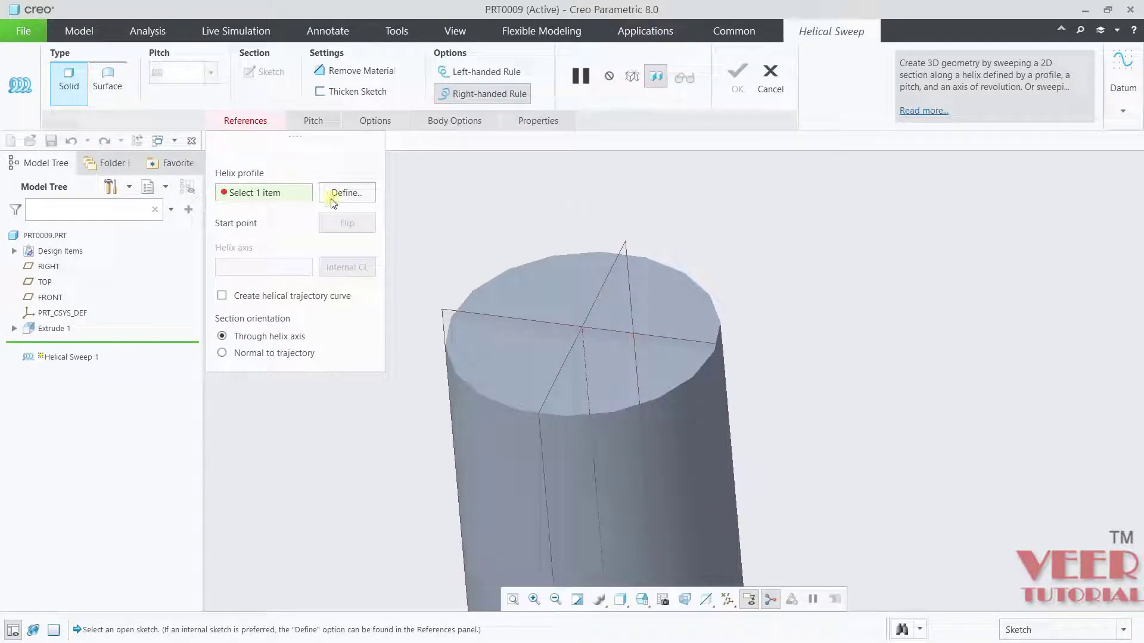
pyautogui.click(345, 193)
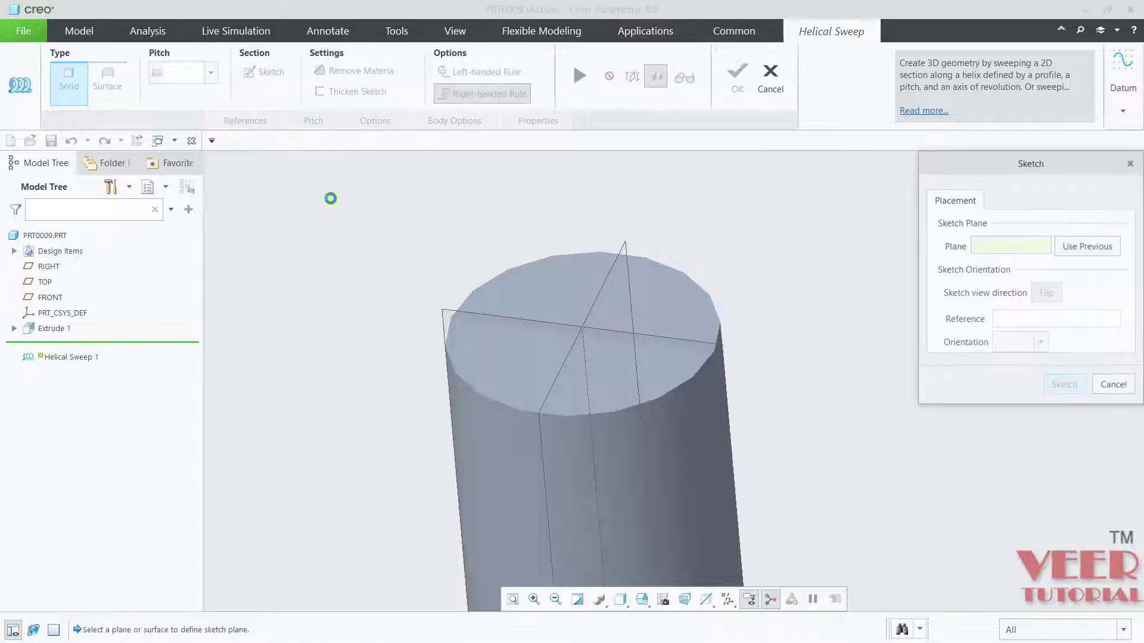
pyautogui.click(616, 336)
pyautogui.click(1065, 385)
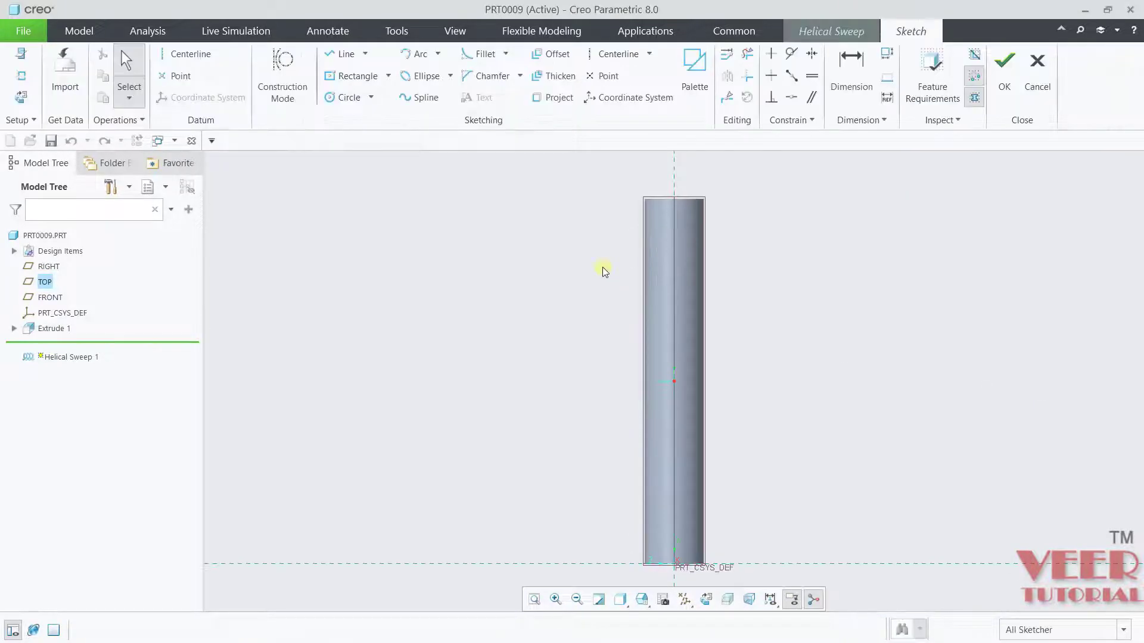
# Hide all datum features and draw the helix profile line along the cylinder's side edge, from its upper end to its base
pyautogui.click(684, 598)
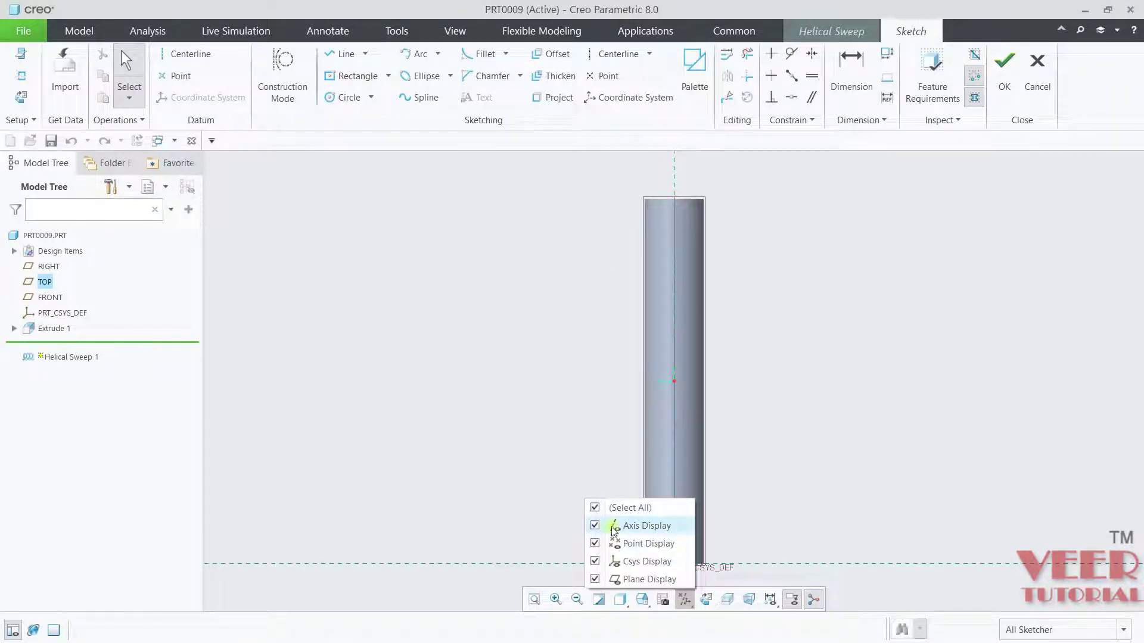
pyautogui.click(596, 508)
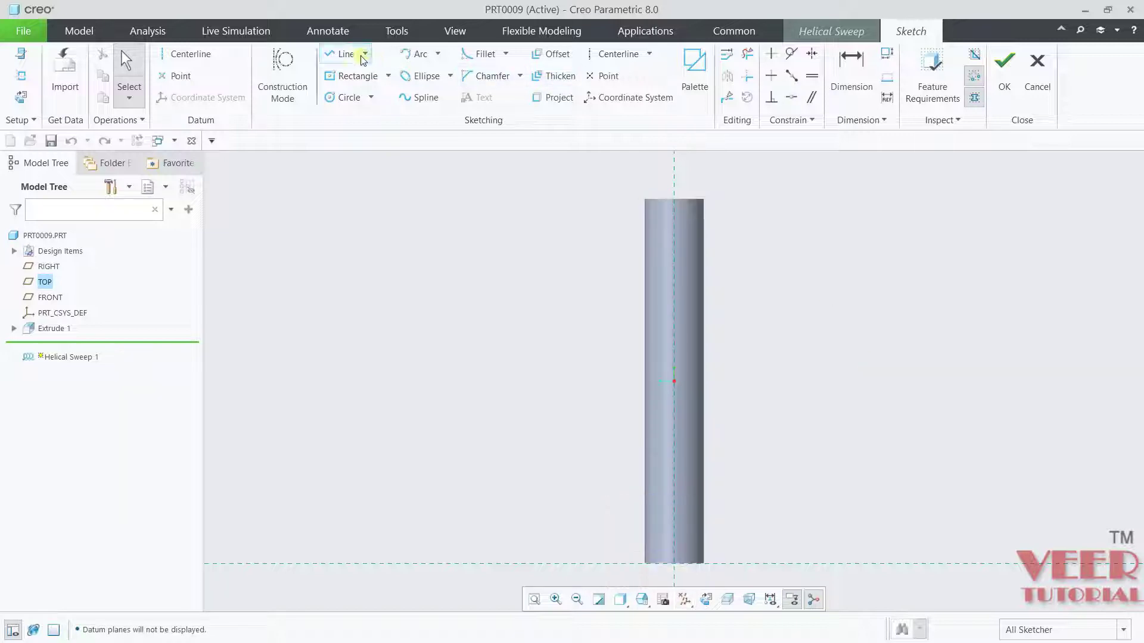
pyautogui.click(343, 54)
pyautogui.scroll(5, 703, 202)
pyautogui.click(661, 193)
pyautogui.scroll(-5, 643, 194)
pyautogui.scroll(5, 640, 432)
pyautogui.click(659, 482)
pyautogui.middleClick(784, 429)
pyautogui.middleClick(785, 429)
pyautogui.scroll(-3, 677, 521)
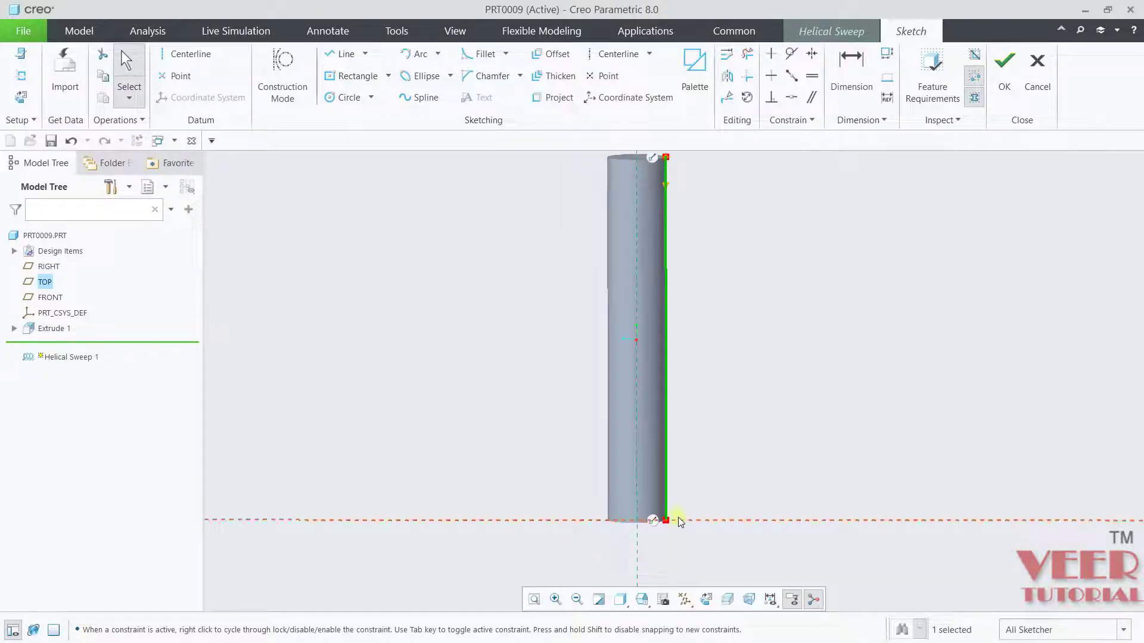
# Add a vertical centerline through the cylinder's middle, designate it as the axis of revolution, and finish the helix profile sketch
pyautogui.scroll(2, 615, 232)
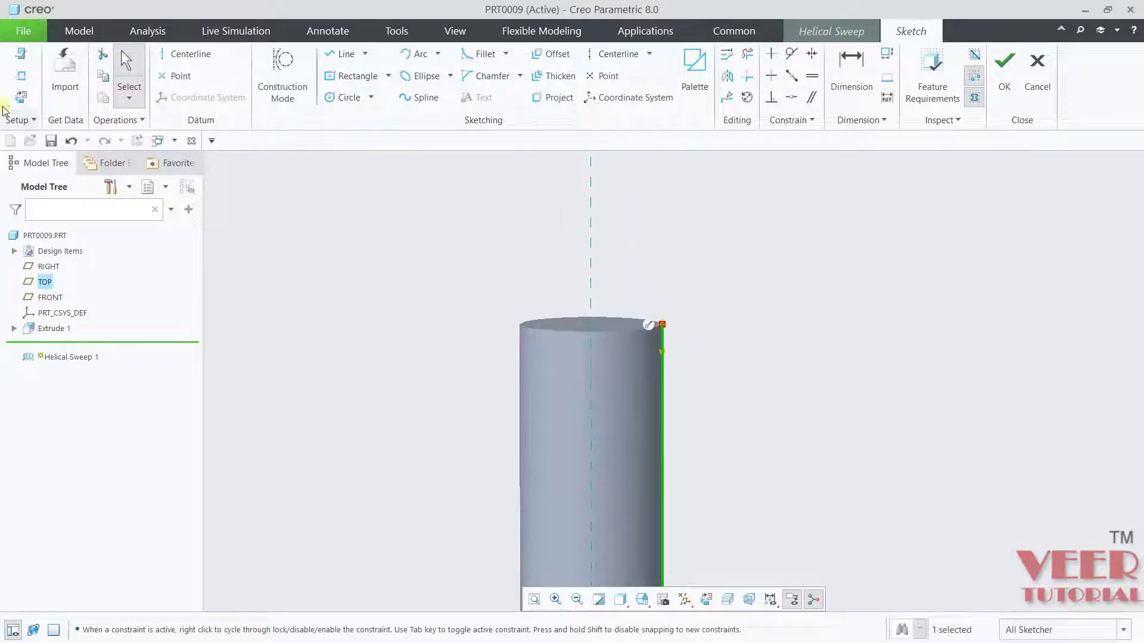
pyautogui.click(706, 599)
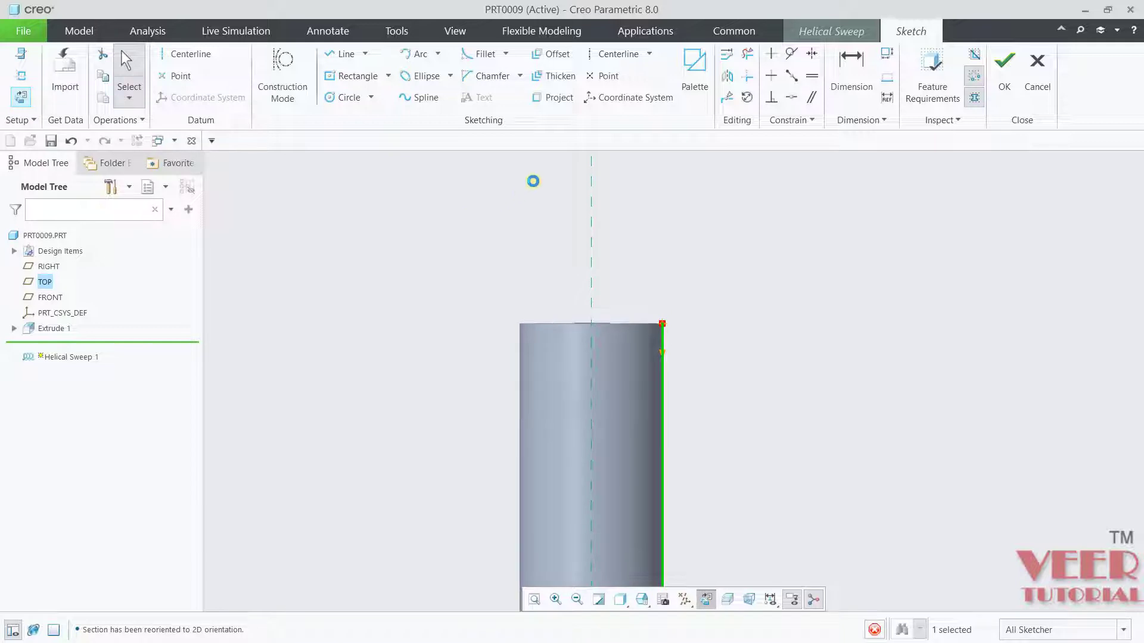
pyautogui.click(613, 62)
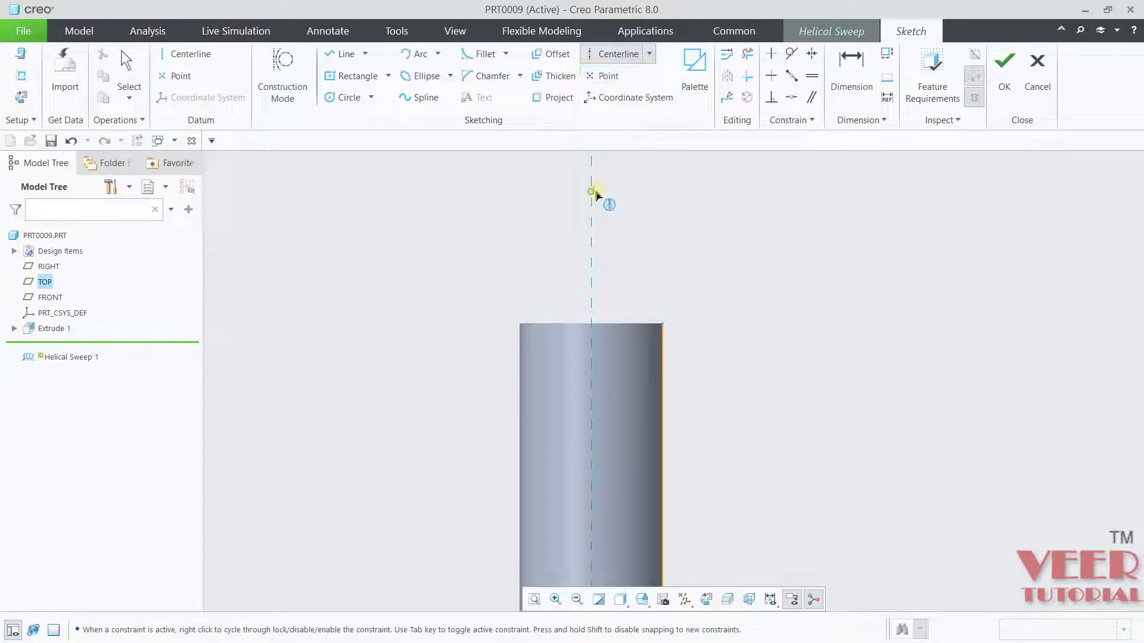
pyautogui.click(592, 255)
pyautogui.click(595, 249)
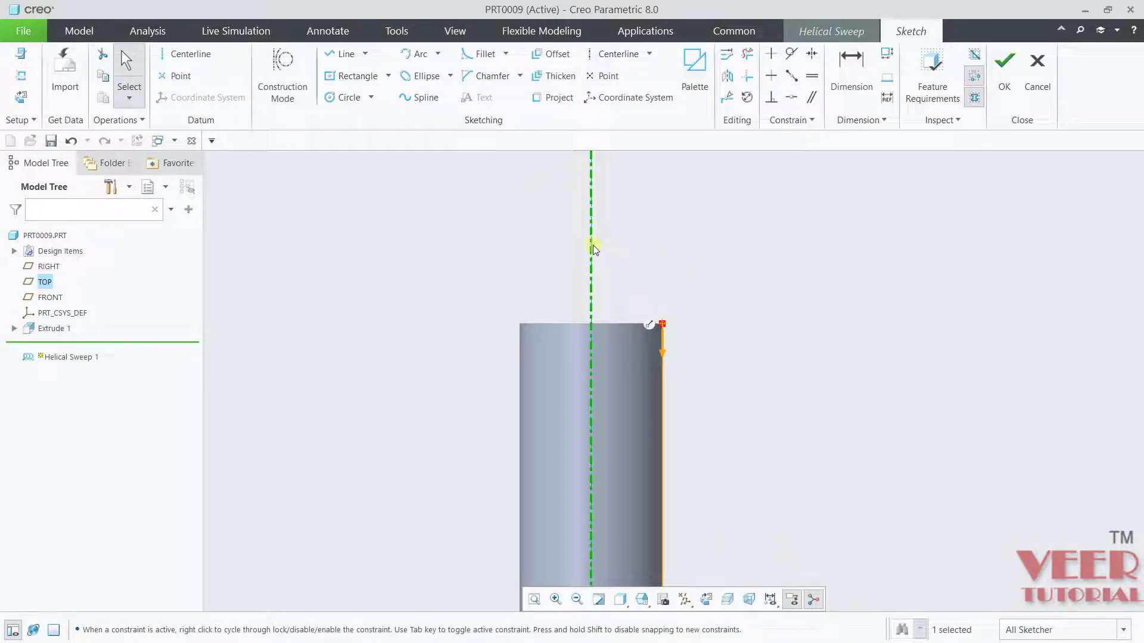
pyautogui.rightClick(592, 248)
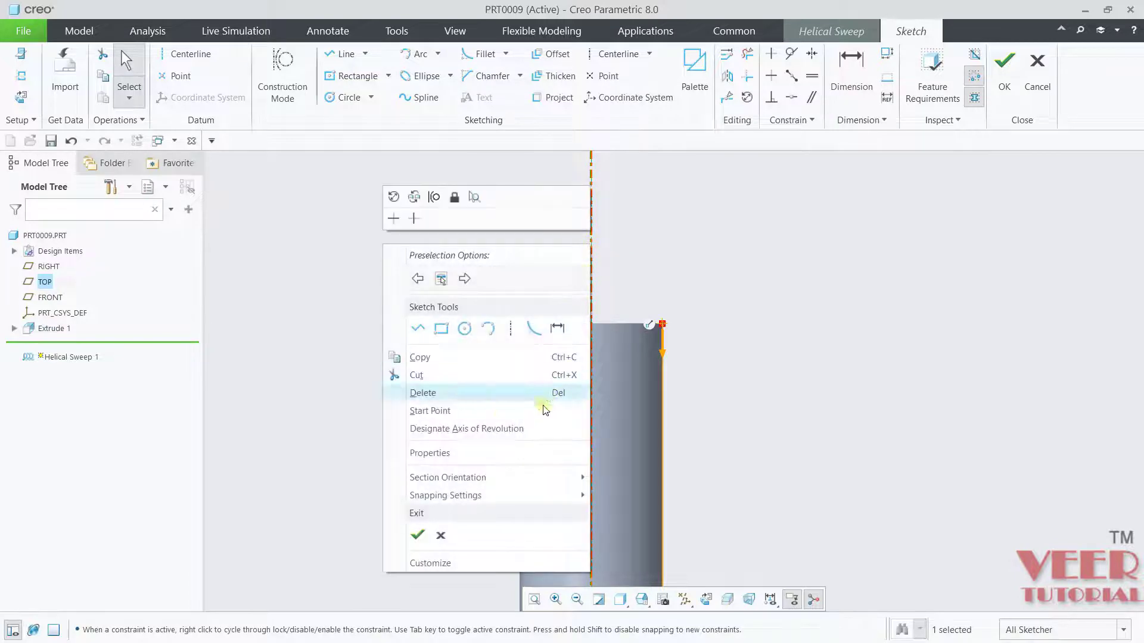
pyautogui.click(518, 430)
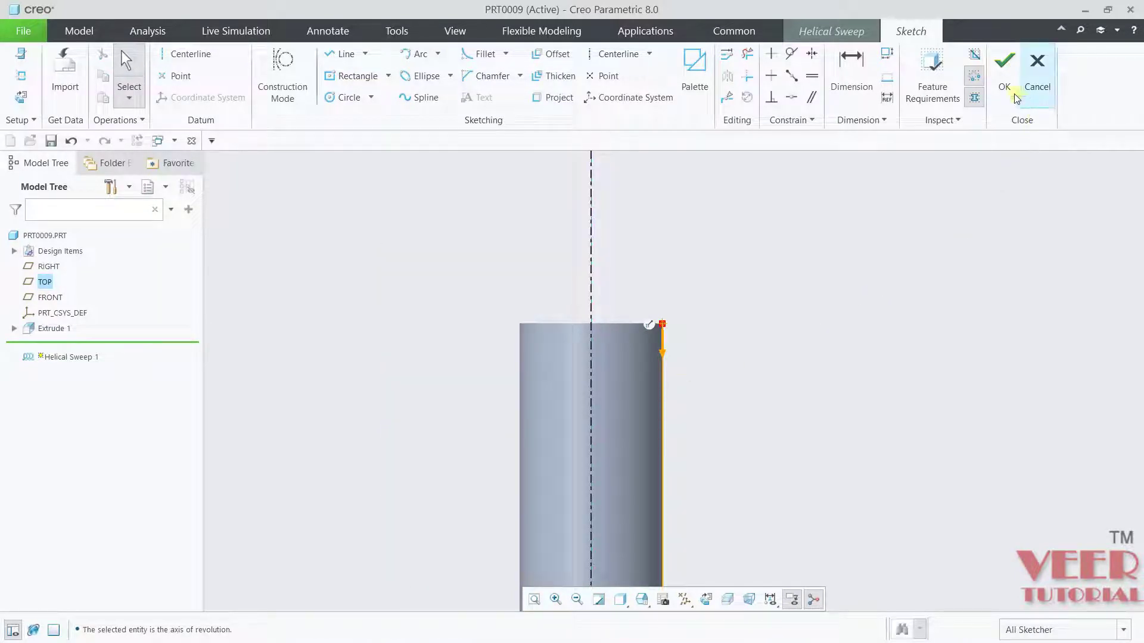
pyautogui.click(1004, 75)
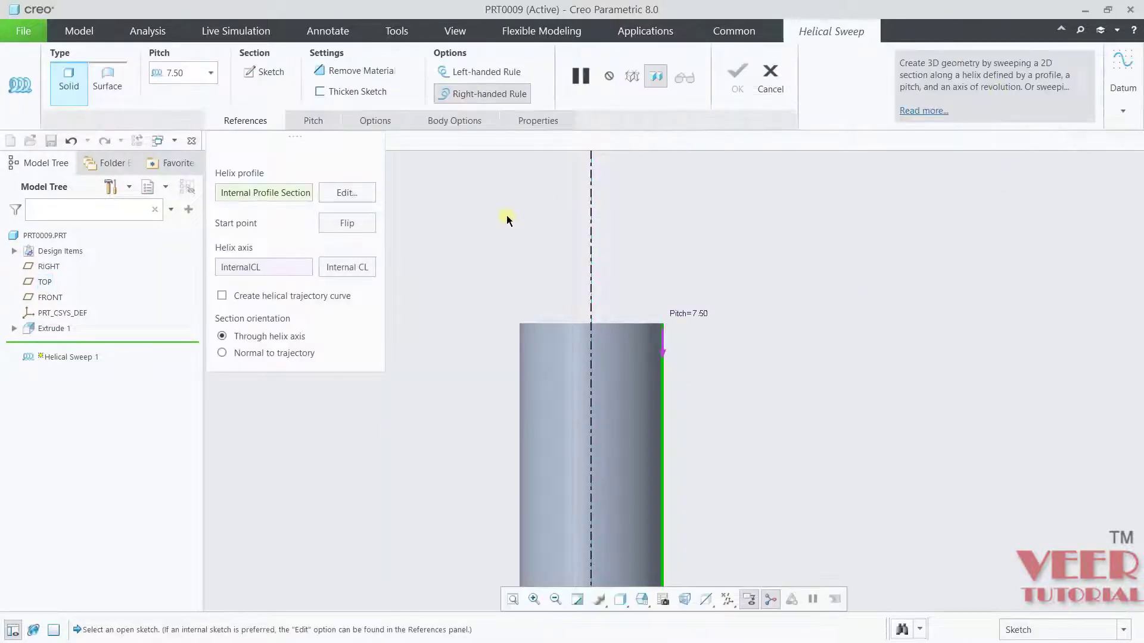
# Open the sweep's section sketch and draw a circle of about 1.36 diameter centred at the profile line's start point
pyautogui.click(261, 73)
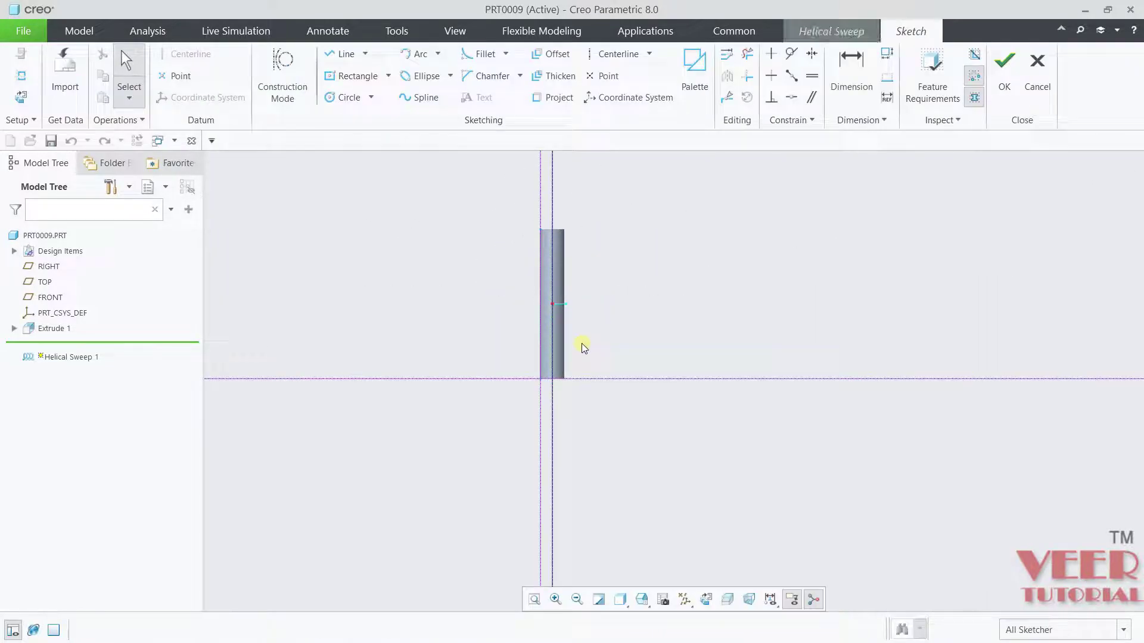
pyautogui.scroll(-8, 539, 379)
pyautogui.scroll(-5, 547, 379)
pyautogui.click(344, 97)
pyautogui.click(483, 491)
pyautogui.click(494, 465)
pyautogui.middleClick(592, 424)
pyautogui.scroll(-1, 592, 423)
# Set the section circle's diameter to 1 and finish the section sketch
pyautogui.doubleClick(396, 474)
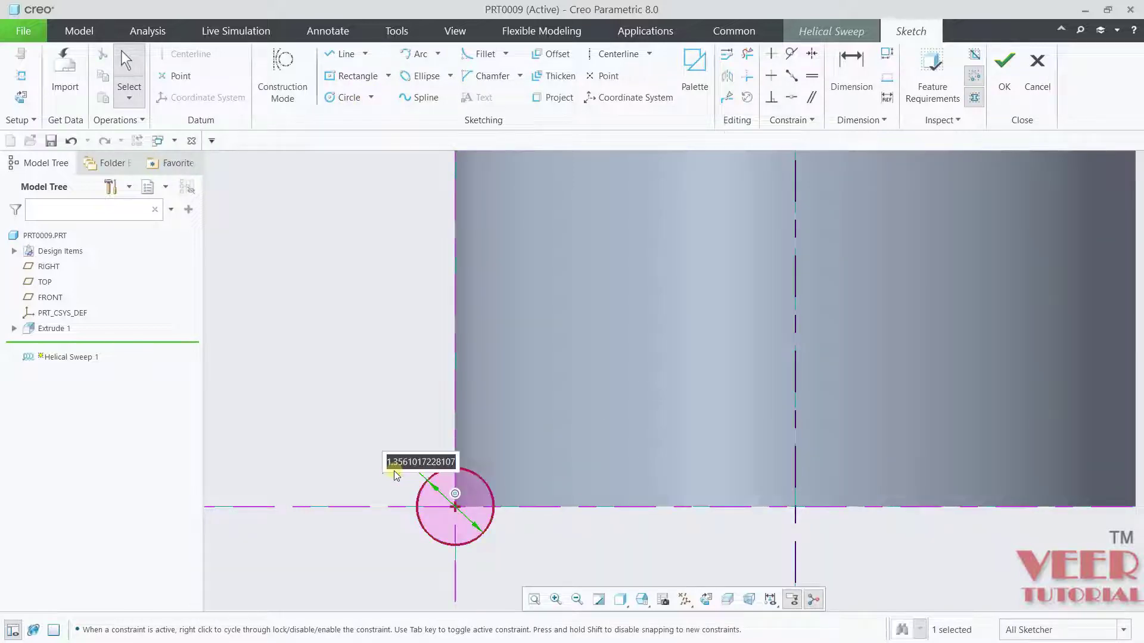
pyautogui.press('BackSpace')
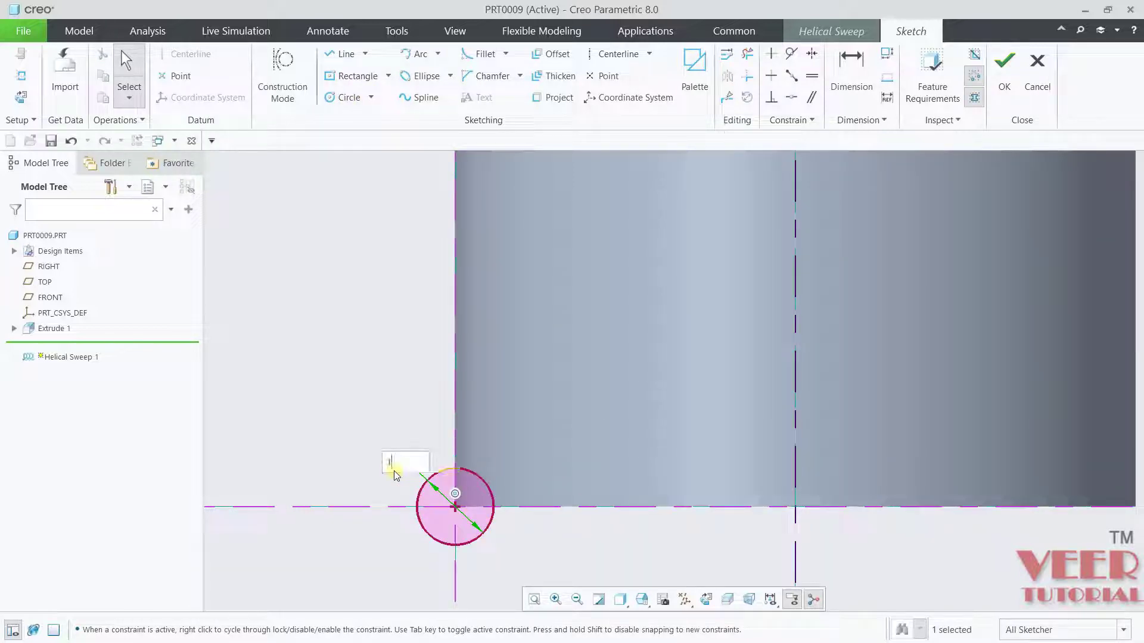
pyautogui.press('Return')
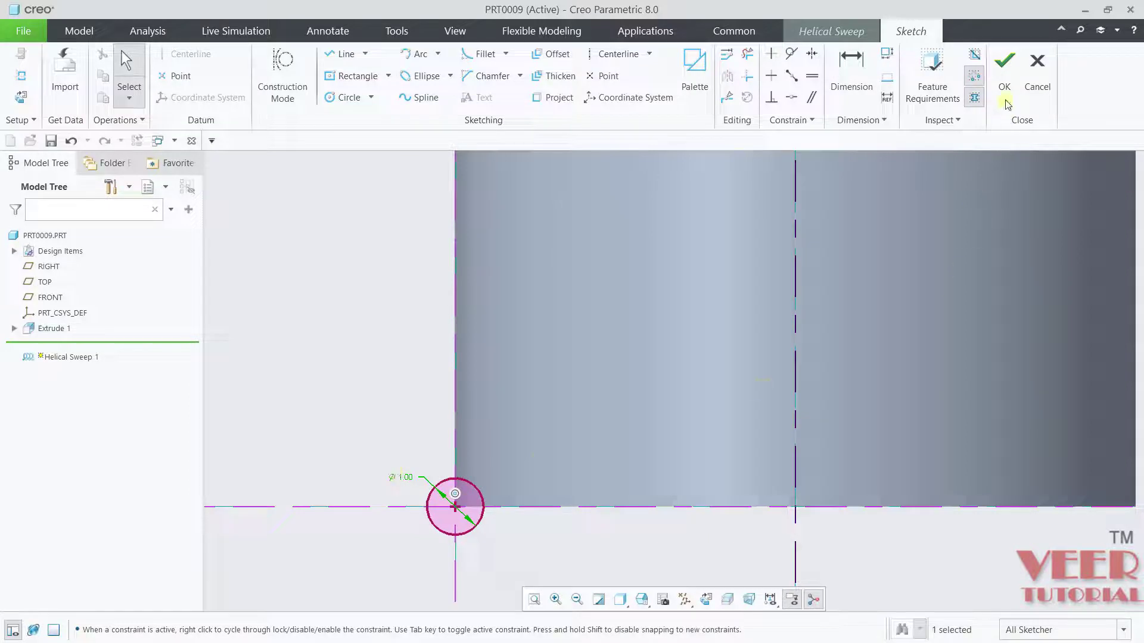
pyautogui.click(1005, 66)
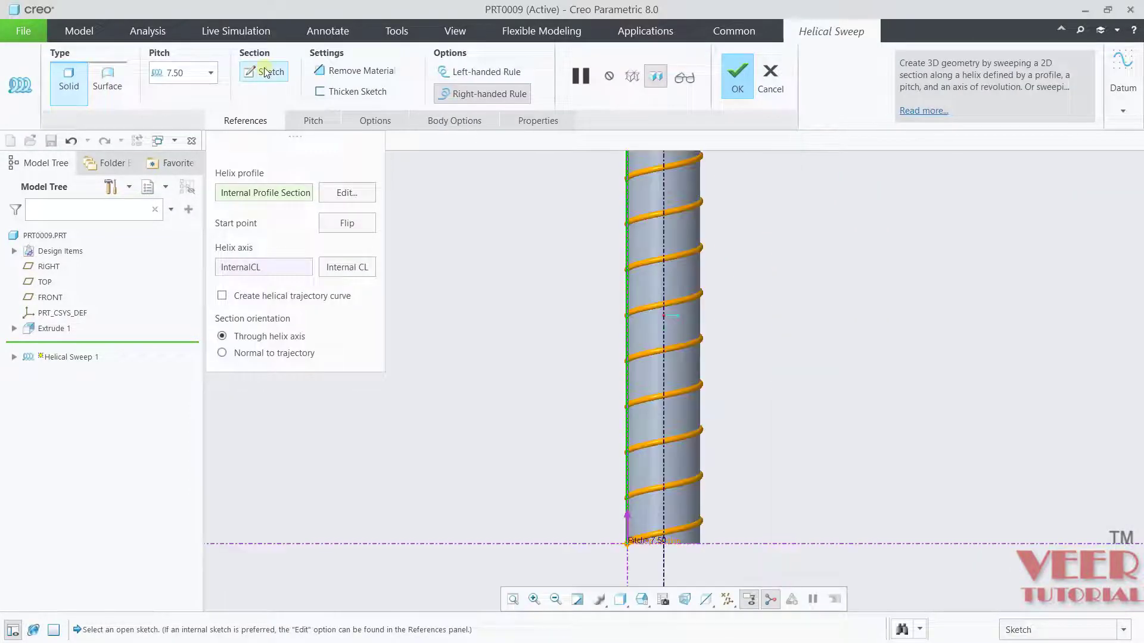
# Edit the helical sweep's section, setting the circle's diameter to 1.5, and finish the sketch to preview the coil around the cylinder
pyautogui.click(266, 72)
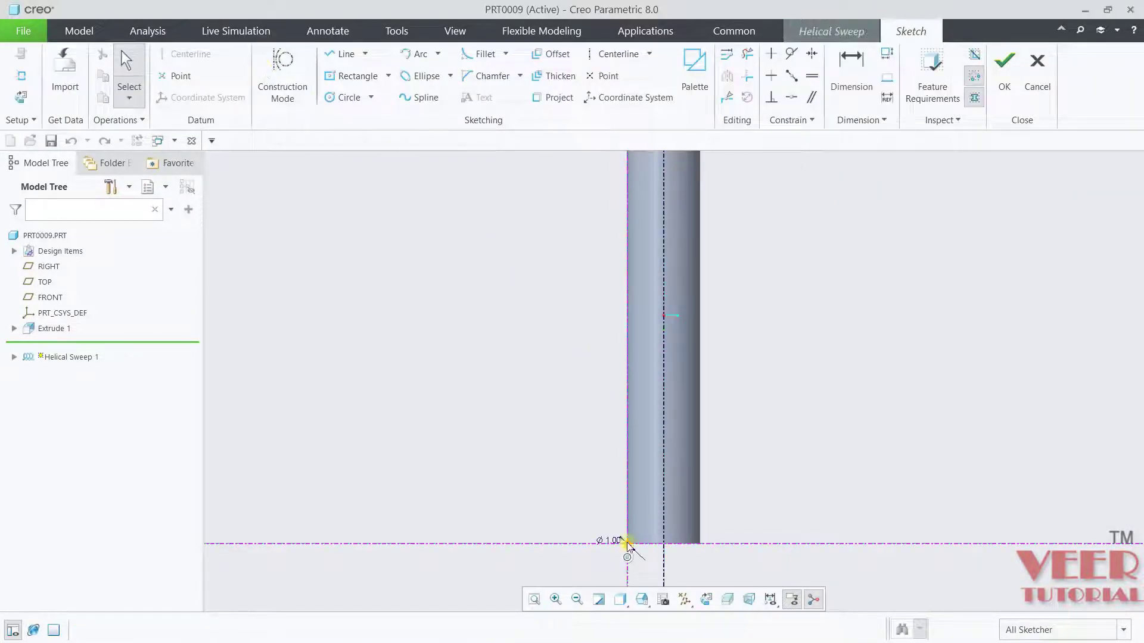
pyautogui.scroll(5, 621, 547)
pyautogui.doubleClick(691, 217)
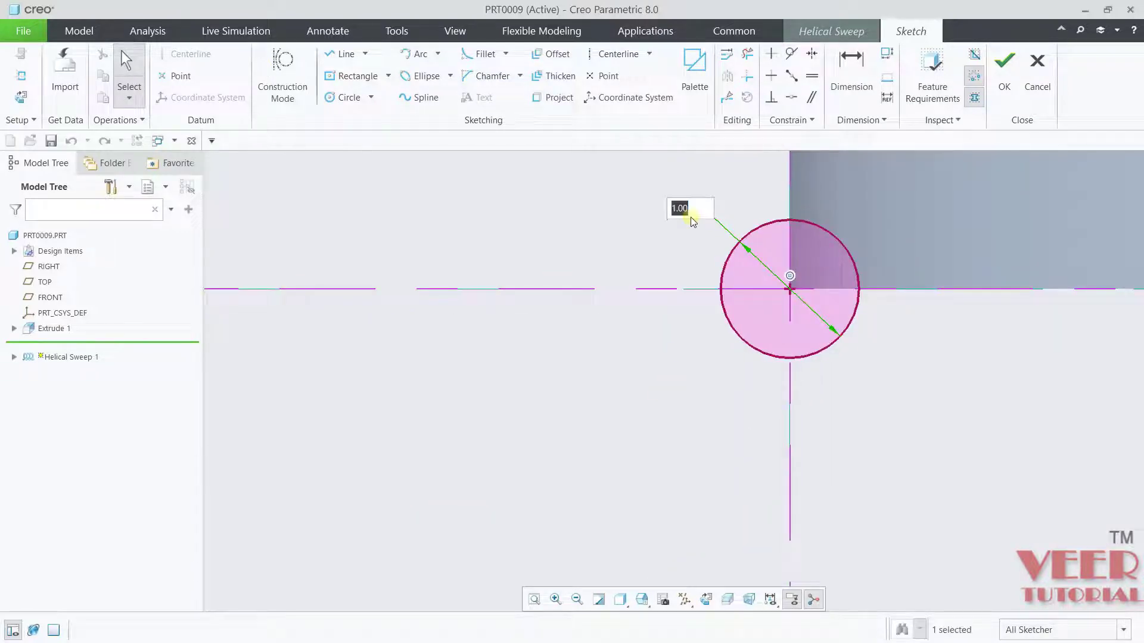
pyautogui.write('1.5')
pyautogui.press('Return')
pyautogui.click(999, 58)
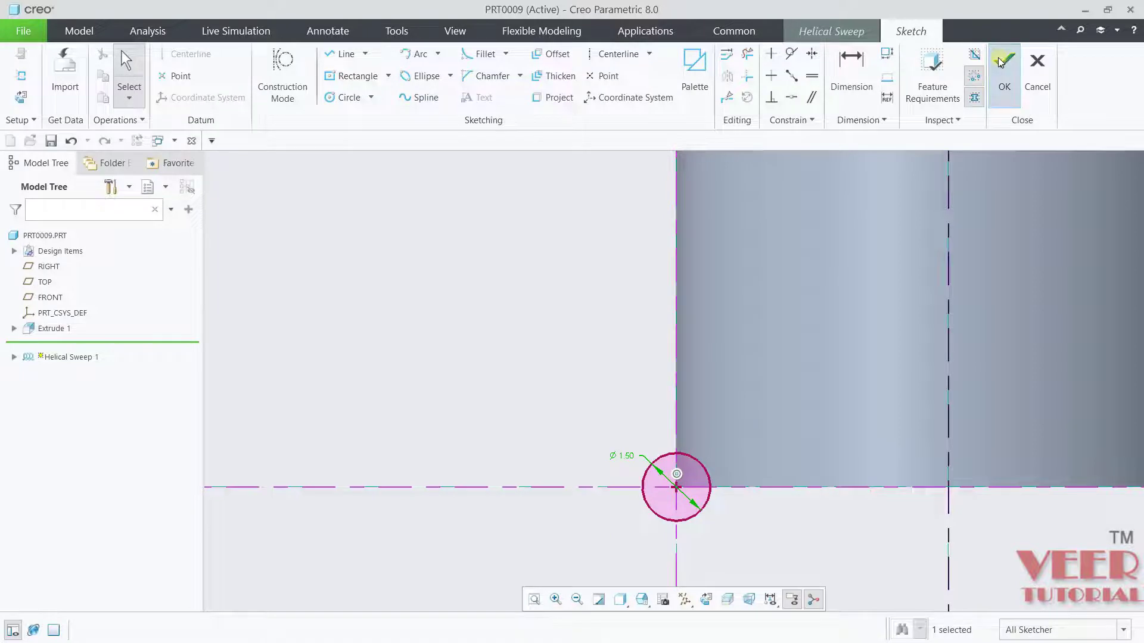
pyautogui.moveTo(726, 393); pyautogui.dragTo(712, 401, button='middle')
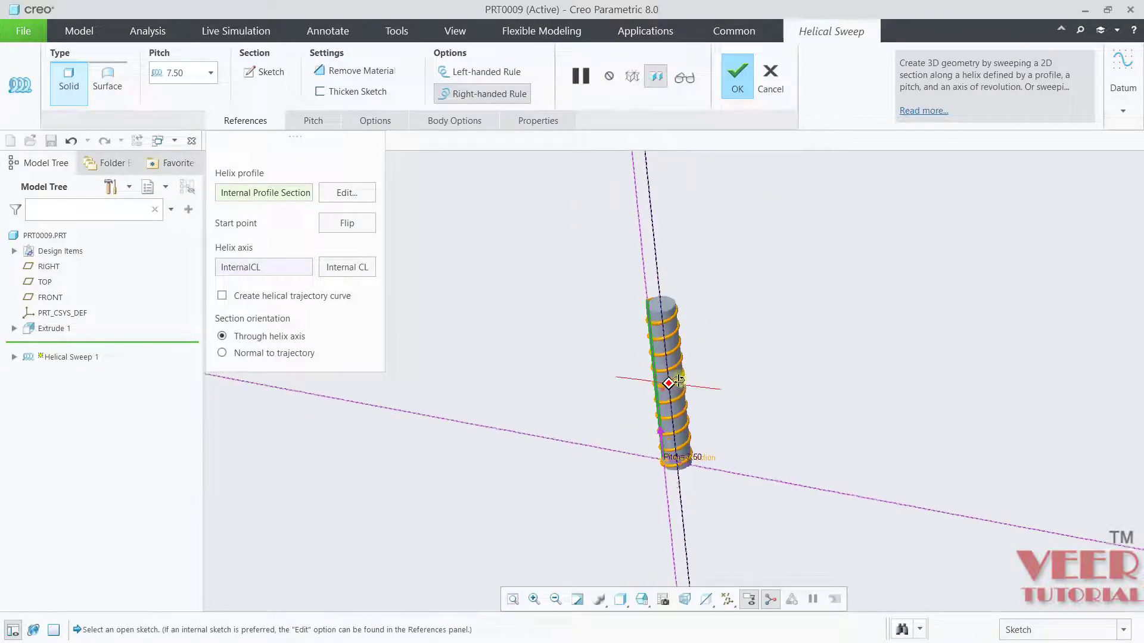
# Set the helical sweep's pitch to 5
pyautogui.scroll(5, 711, 400)
pyautogui.click(190, 75)
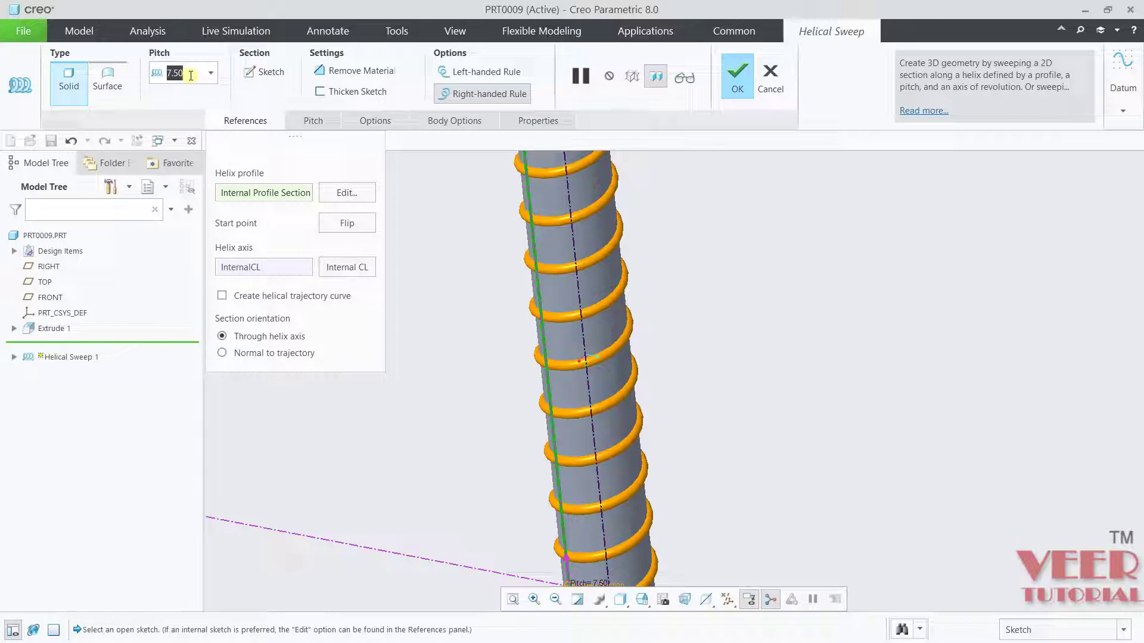
pyautogui.write('5')
pyautogui.press('Return')
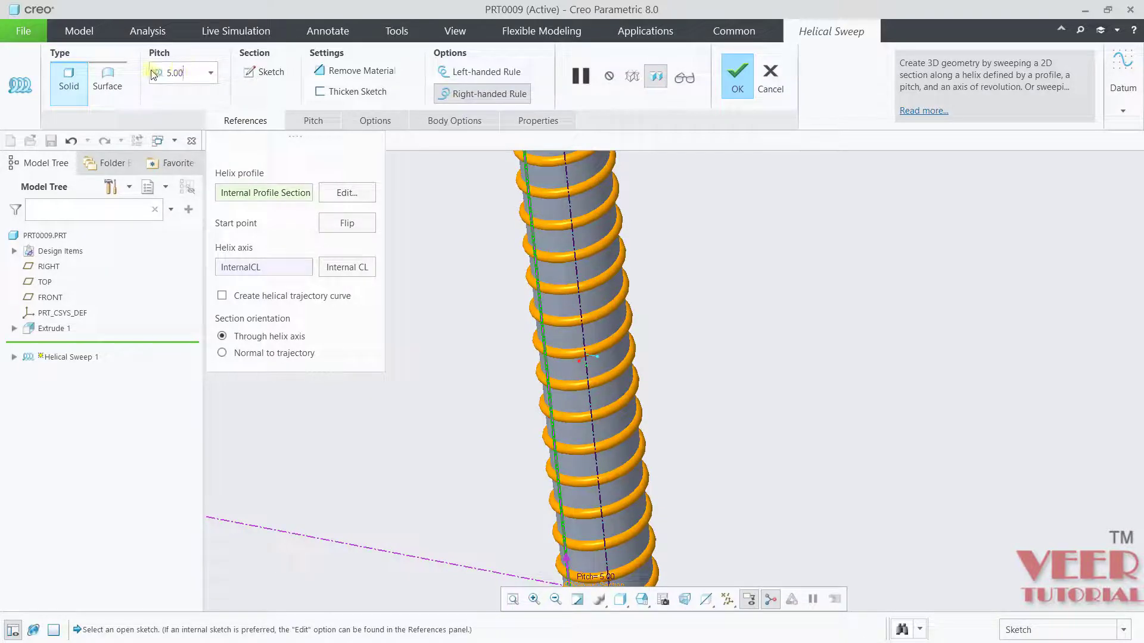
# Set the pitch to 4 and complete the helical sweep as a cut that removes material from the cylinder
pyautogui.moveTo(197, 75); pyautogui.dragTo(162, 75)
pyautogui.write('4')
pyautogui.press('Return')
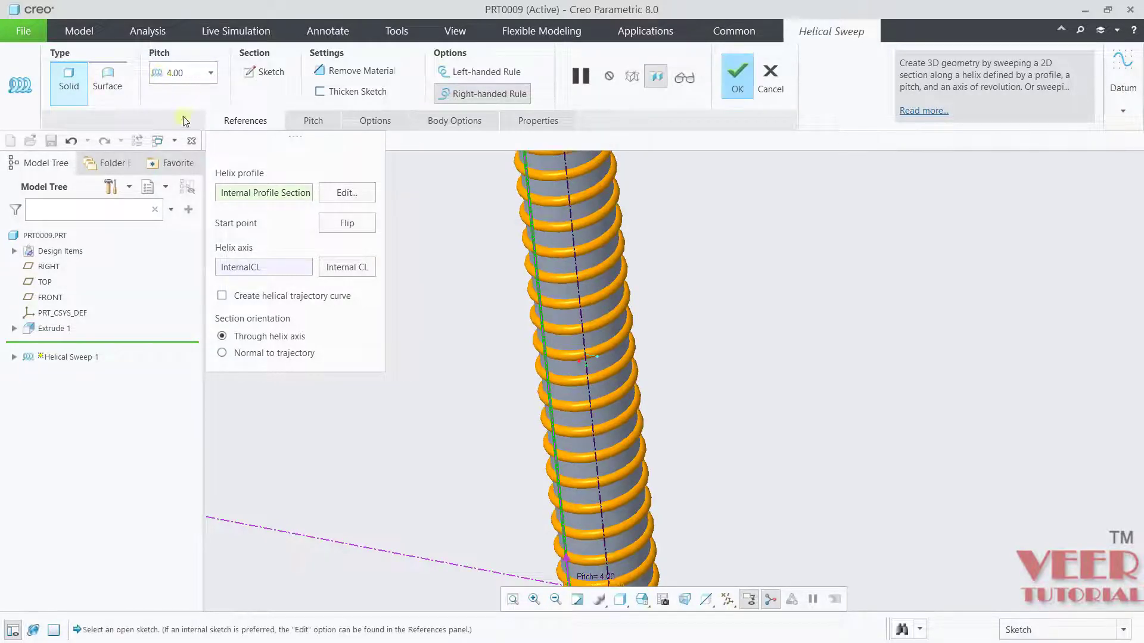
pyautogui.click(358, 72)
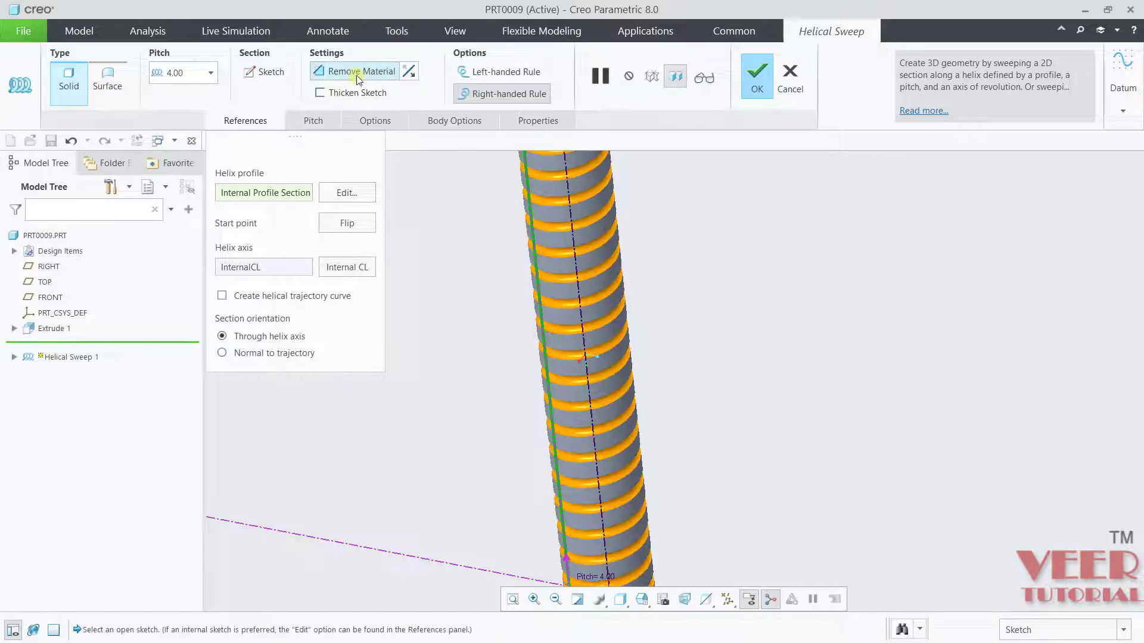
pyautogui.middleClick(715, 270)
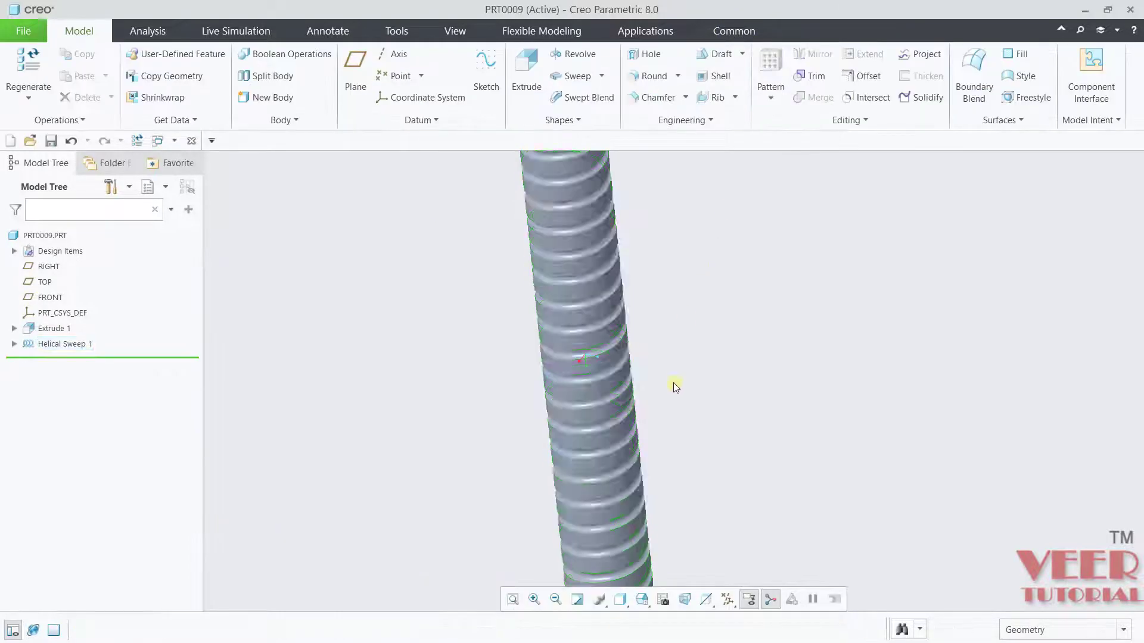
# Display the part as Shading With Edges and examine the groove's cross-section near the cylinder's upper end
pyautogui.scroll(-5, 710, 391)
pyautogui.click(621, 599)
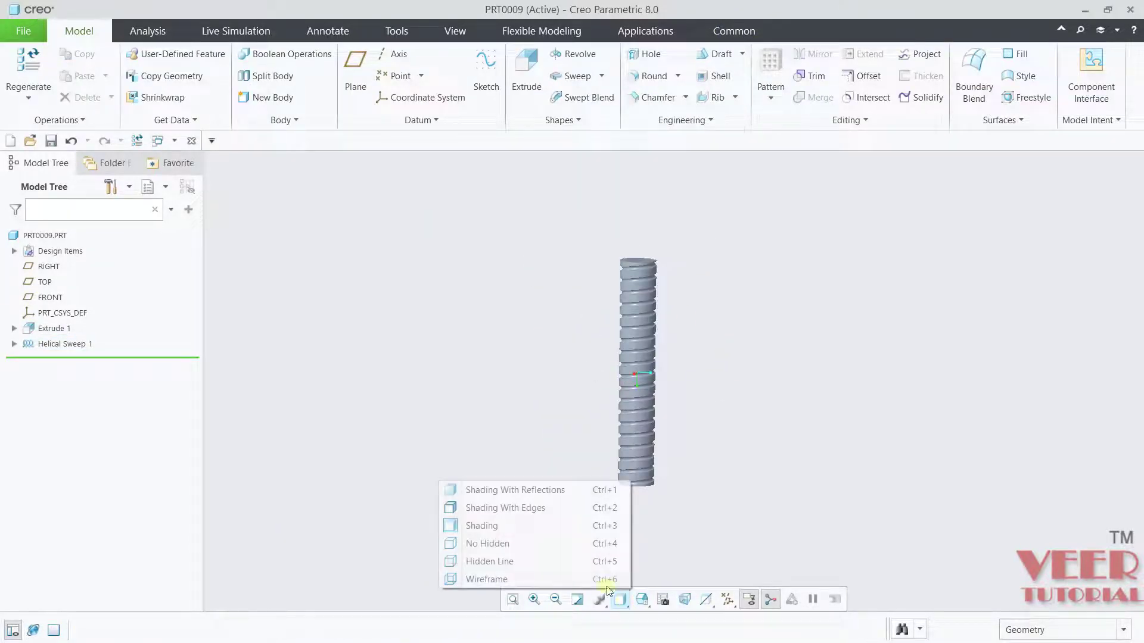
pyautogui.click(521, 508)
pyautogui.scroll(4, 592, 421)
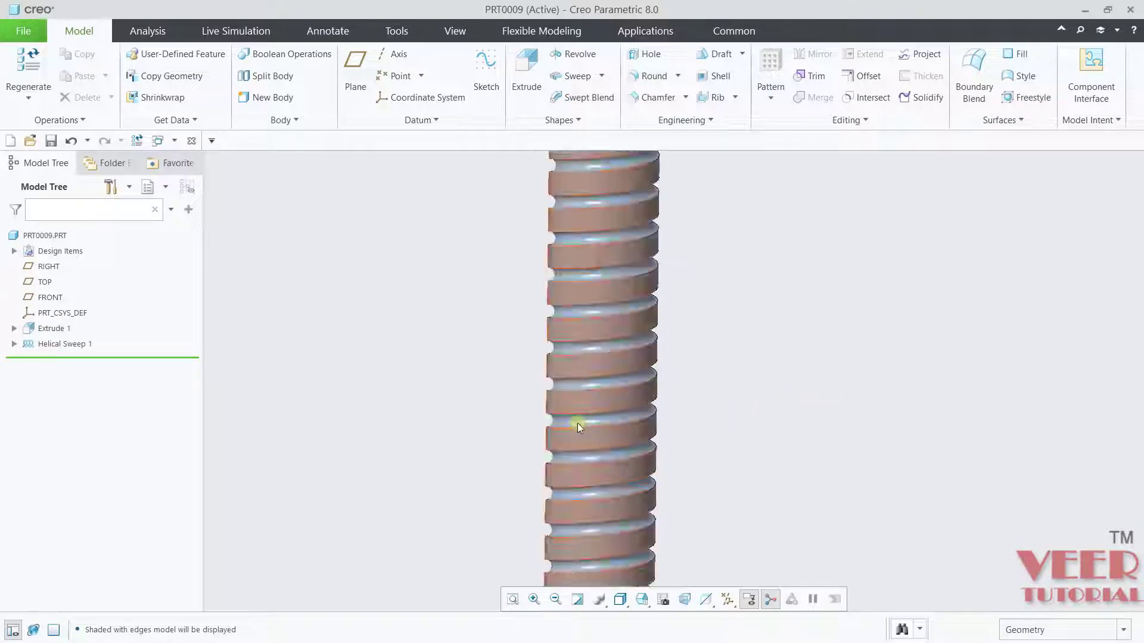
pyautogui.scroll(-5, 677, 531)
pyautogui.scroll(4, 730, 270)
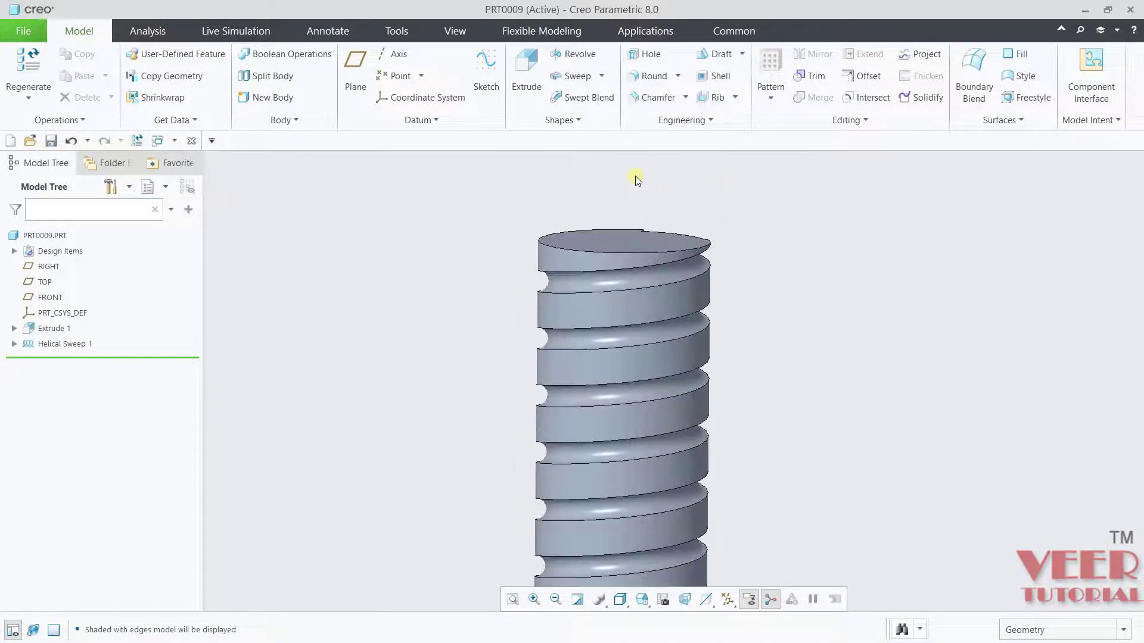
pyautogui.scroll(-1, 507, 278)
pyautogui.scroll(5, 507, 278)
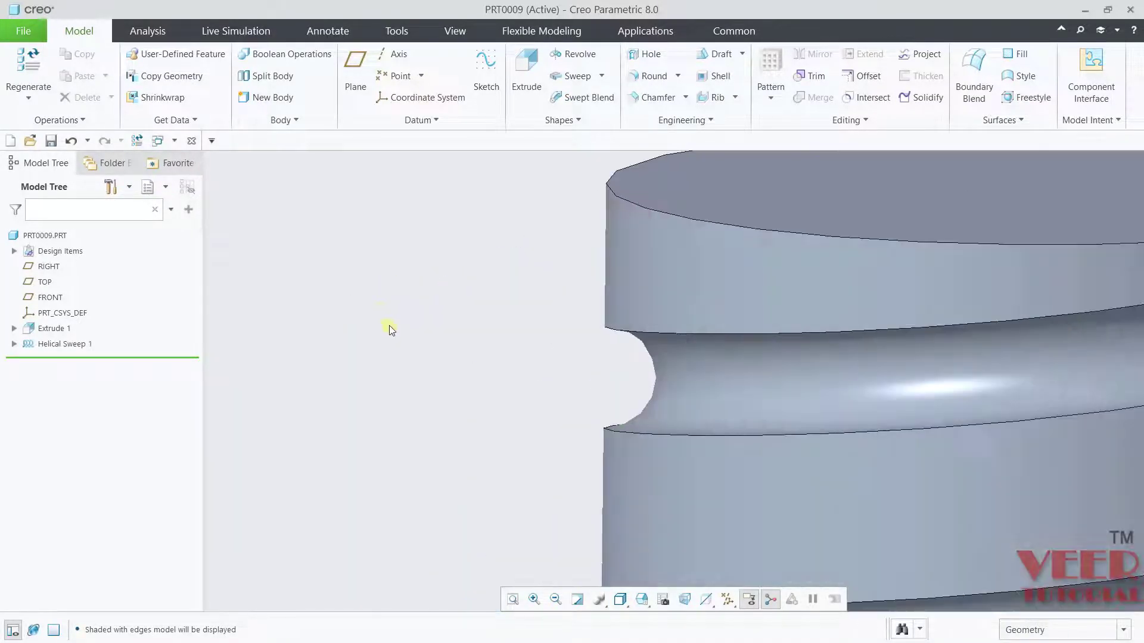
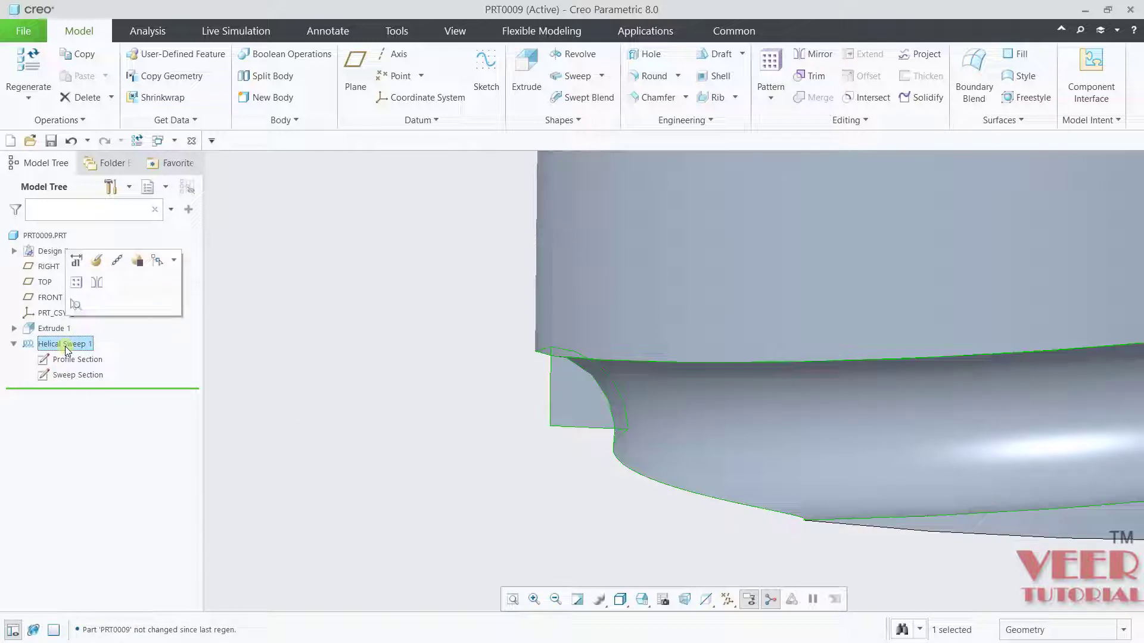
# Redefine the helical sweep, open its section sketch, and trim away the entire 1.5 diameter circle
pyautogui.click(97, 260)
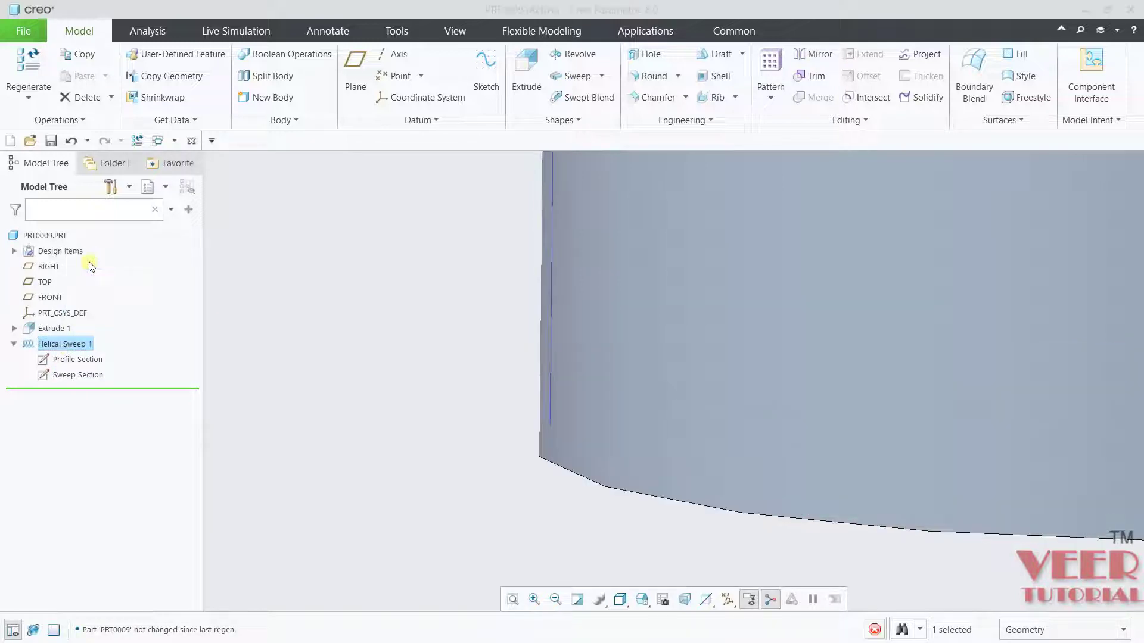
pyautogui.click(264, 71)
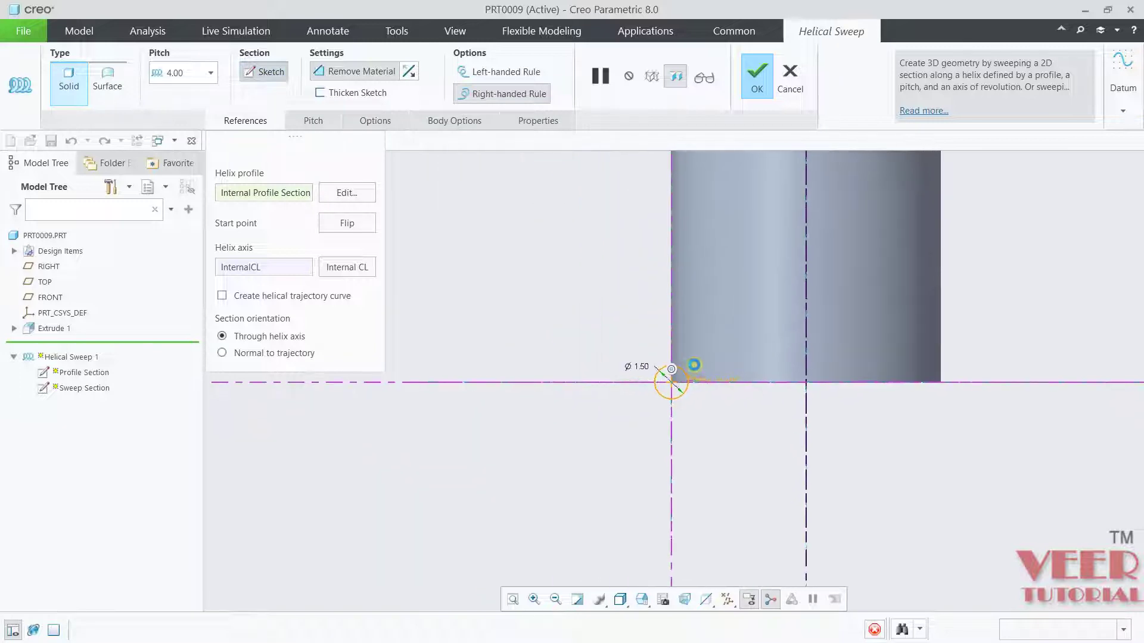
pyautogui.scroll(10, 703, 373)
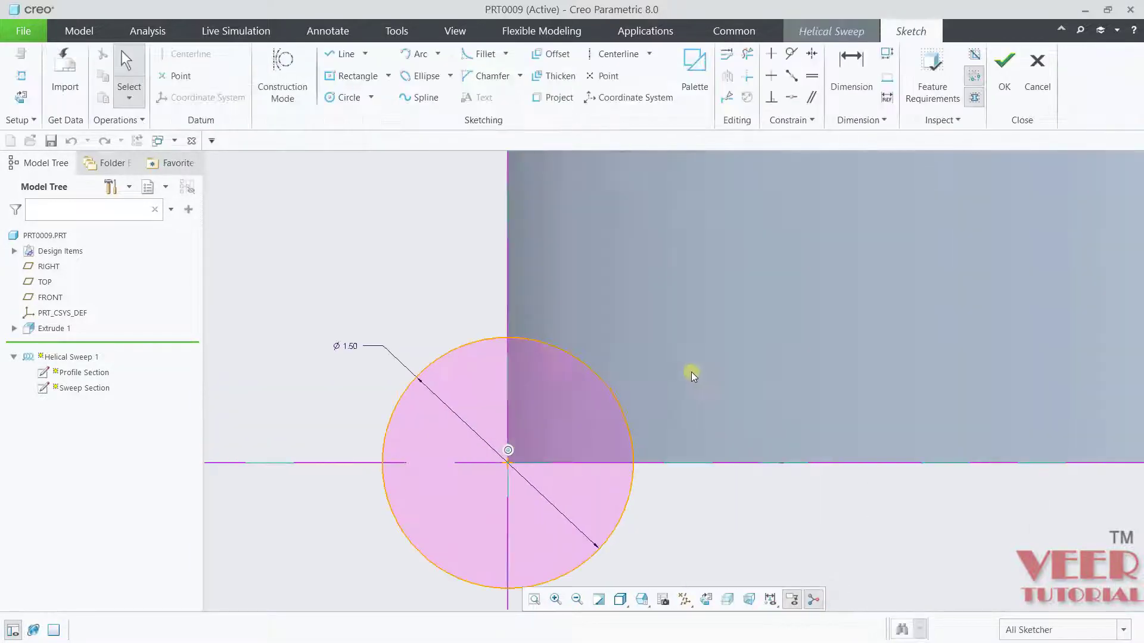
pyautogui.click(747, 53)
pyautogui.click(485, 340)
pyautogui.click(544, 343)
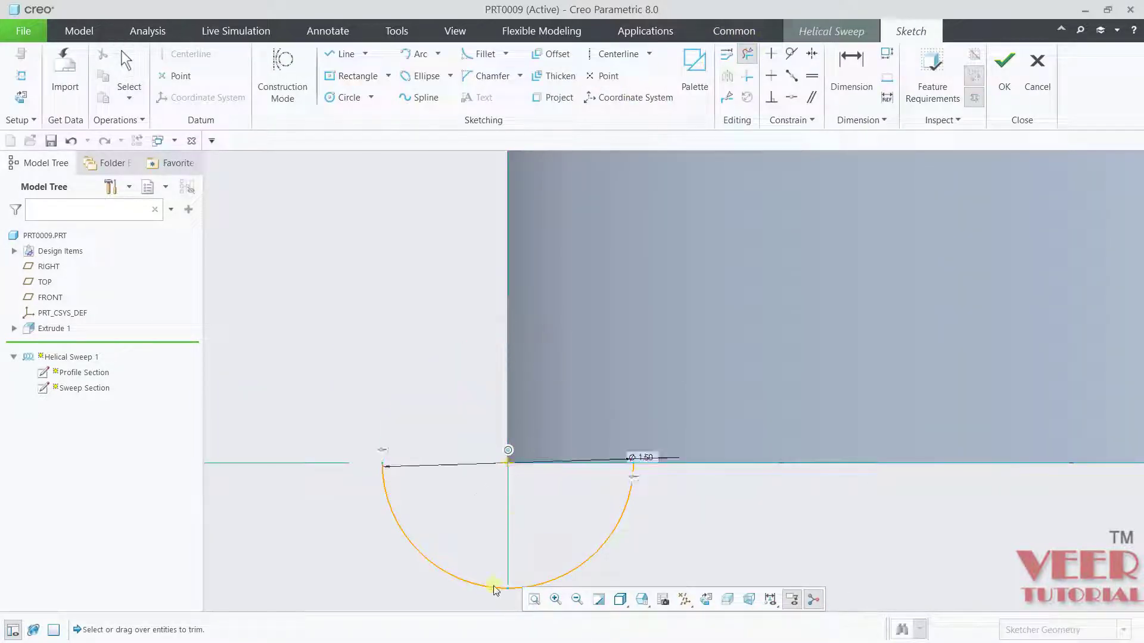
pyautogui.click(499, 588)
pyautogui.click(588, 563)
pyautogui.middleClick(545, 511)
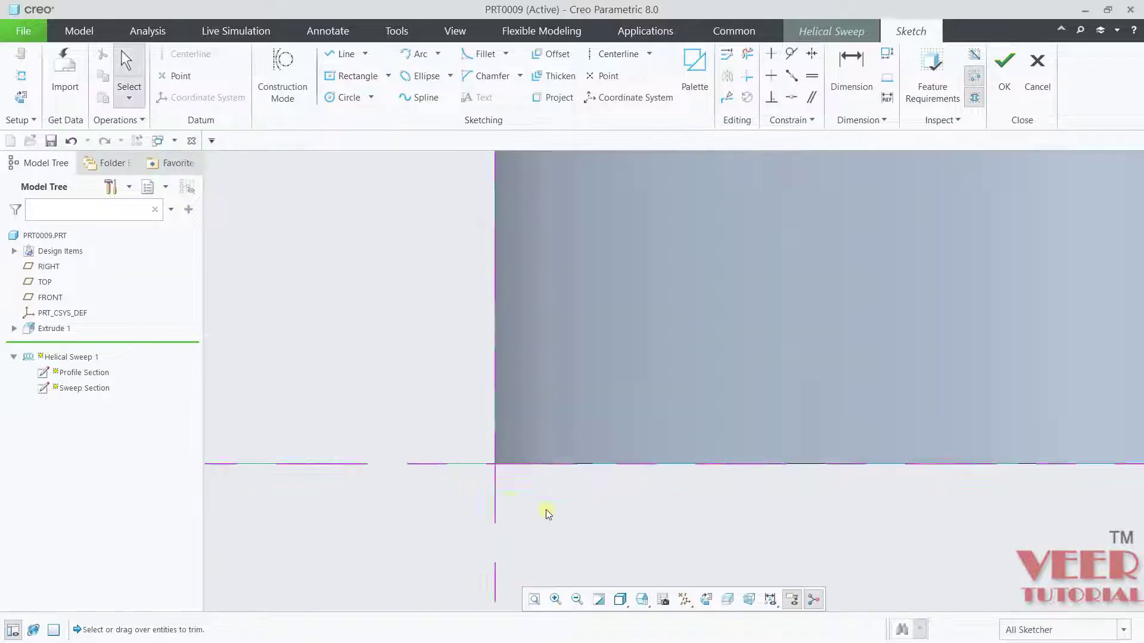
# Sketch a closed triangle with a vertical side about 2.12 long on the cylinder's edge, symmetric about the base line, with its apex pointing inward
pyautogui.click(623, 53)
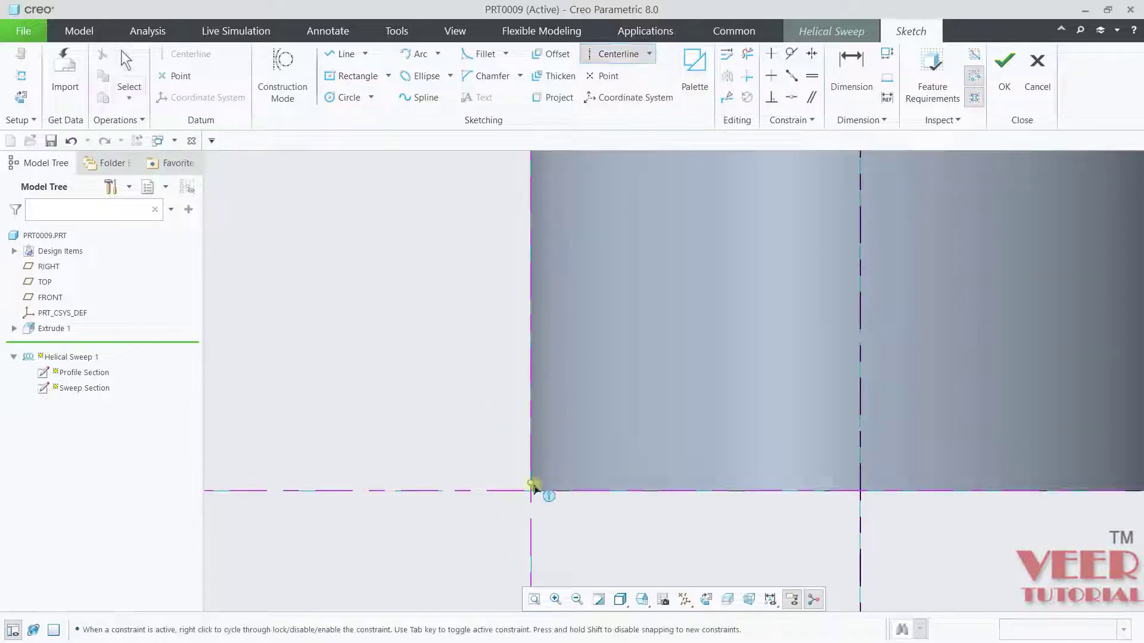
pyautogui.middleClick(477, 410)
pyautogui.press('l')
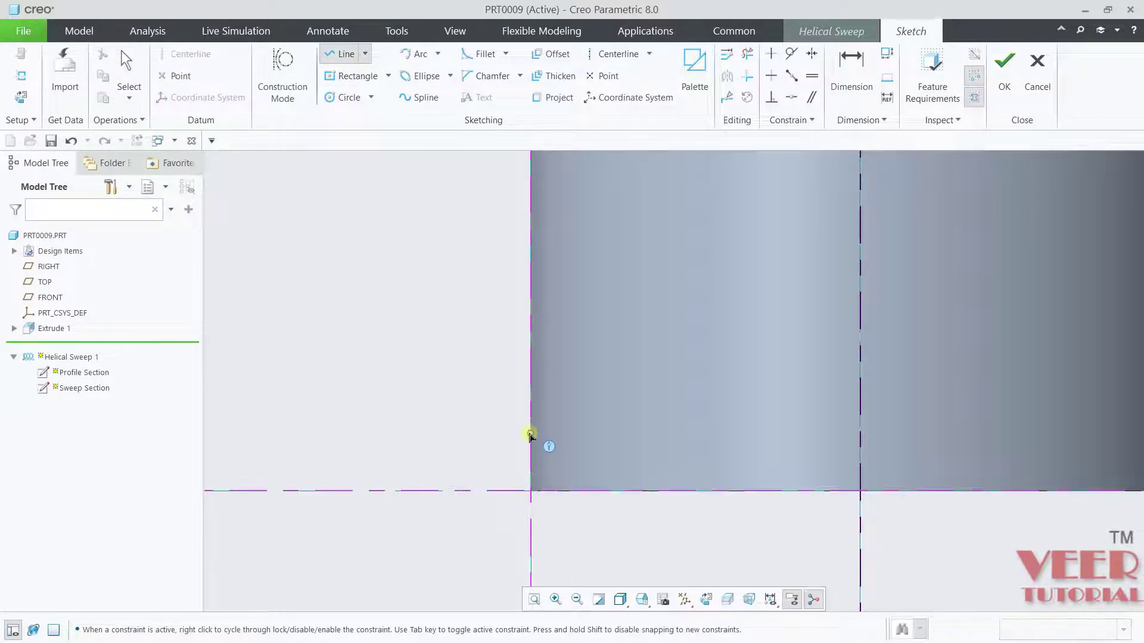
pyautogui.click(530, 434)
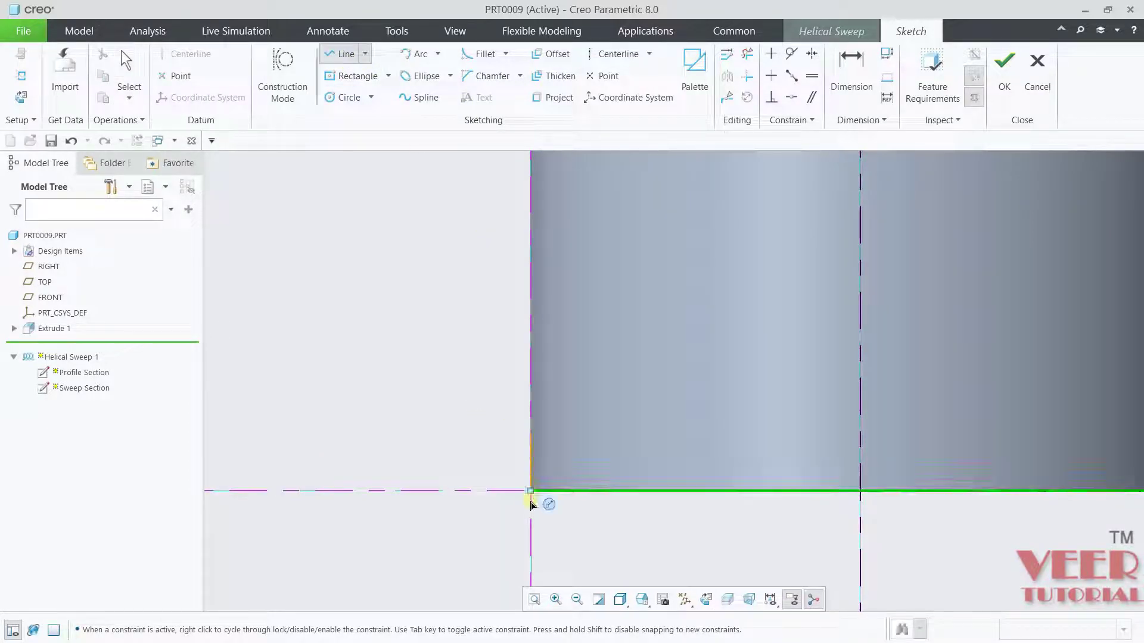
pyautogui.click(531, 547)
pyautogui.middleClick(592, 530)
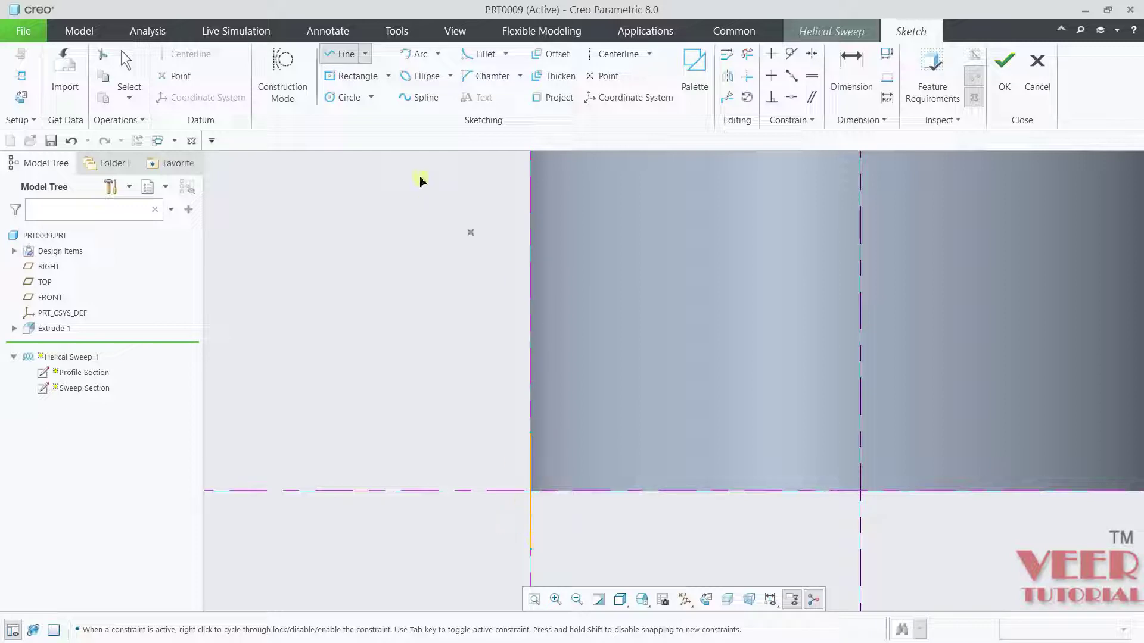
pyautogui.click(531, 548)
pyautogui.click(639, 491)
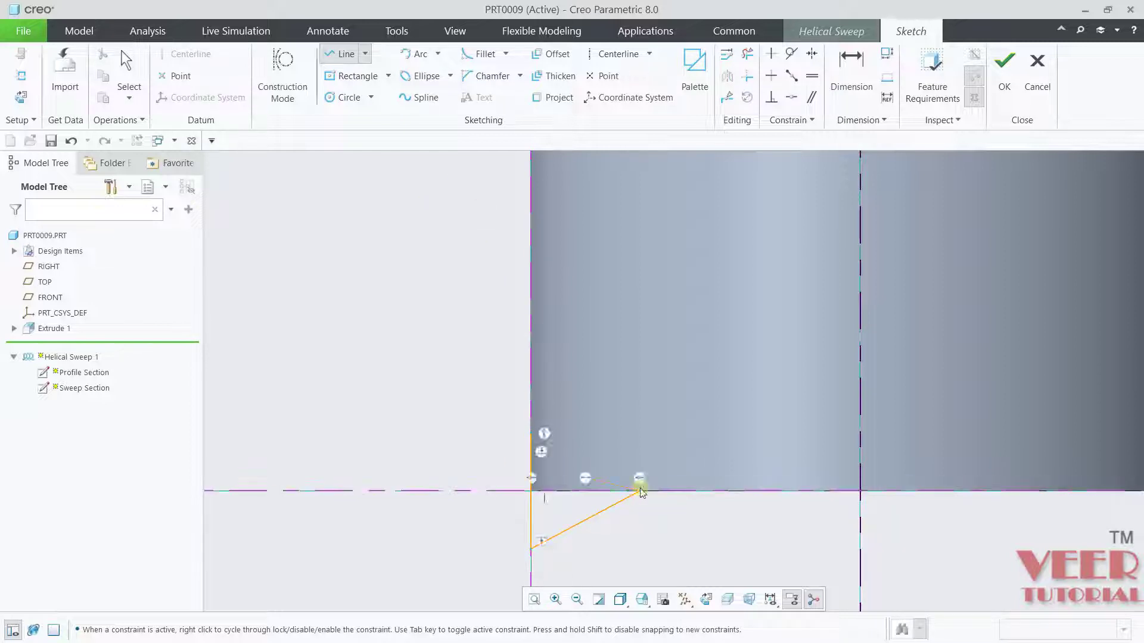
pyautogui.click(532, 434)
pyautogui.middleClick(625, 430)
pyautogui.scroll(-3, 547, 488)
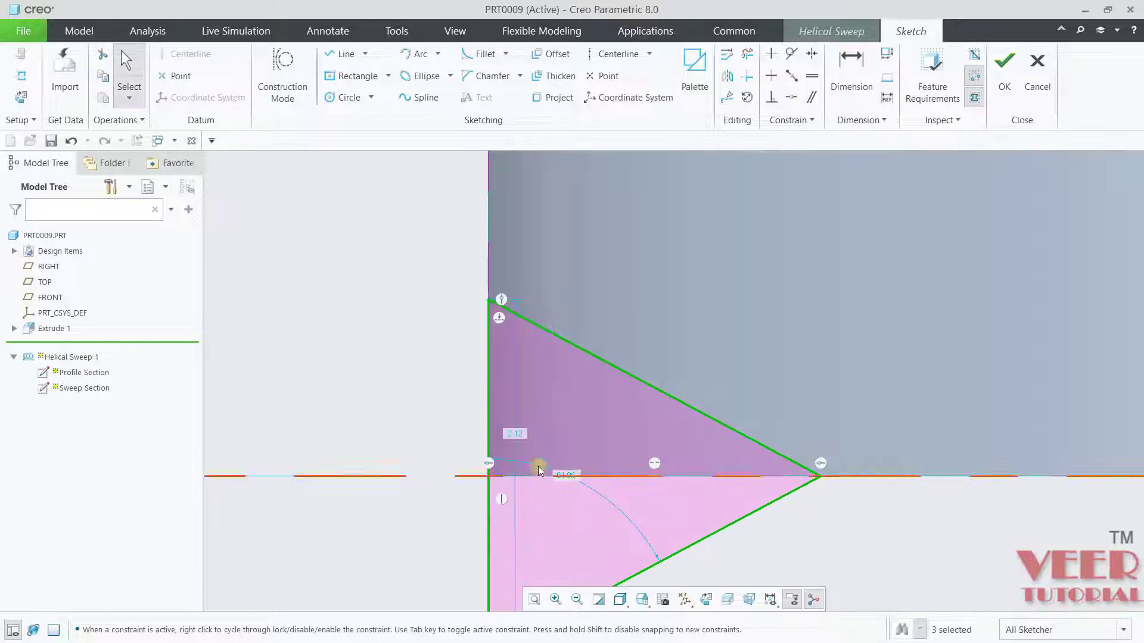
# Set the length of the triangle's vertical side to 1
pyautogui.doubleClick(516, 439)
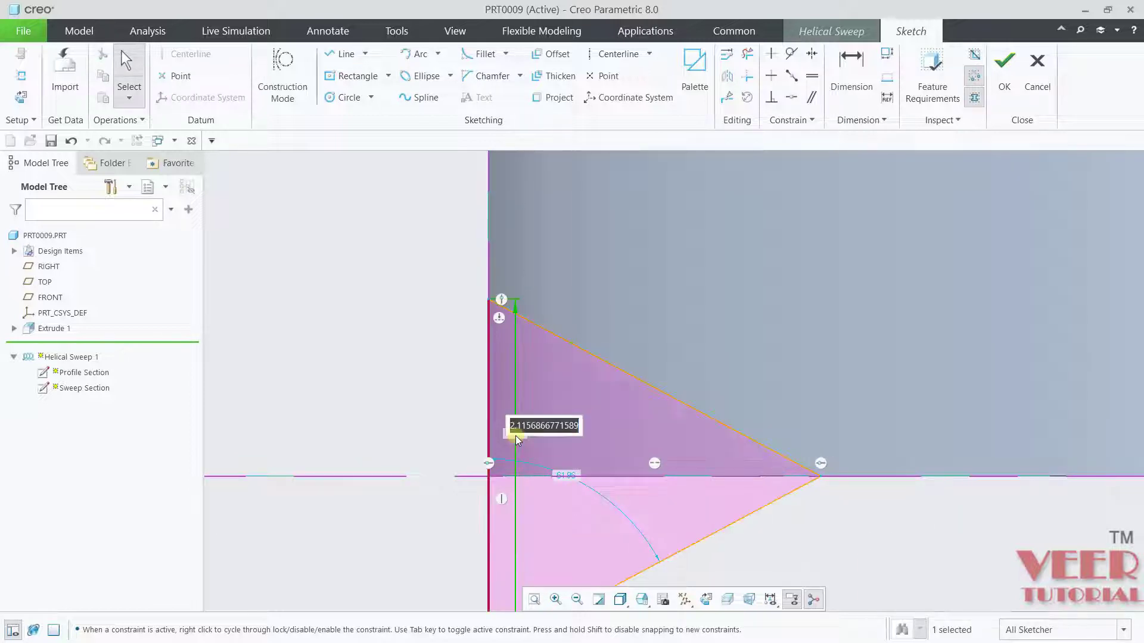
pyautogui.write('1')
pyautogui.press('Return')
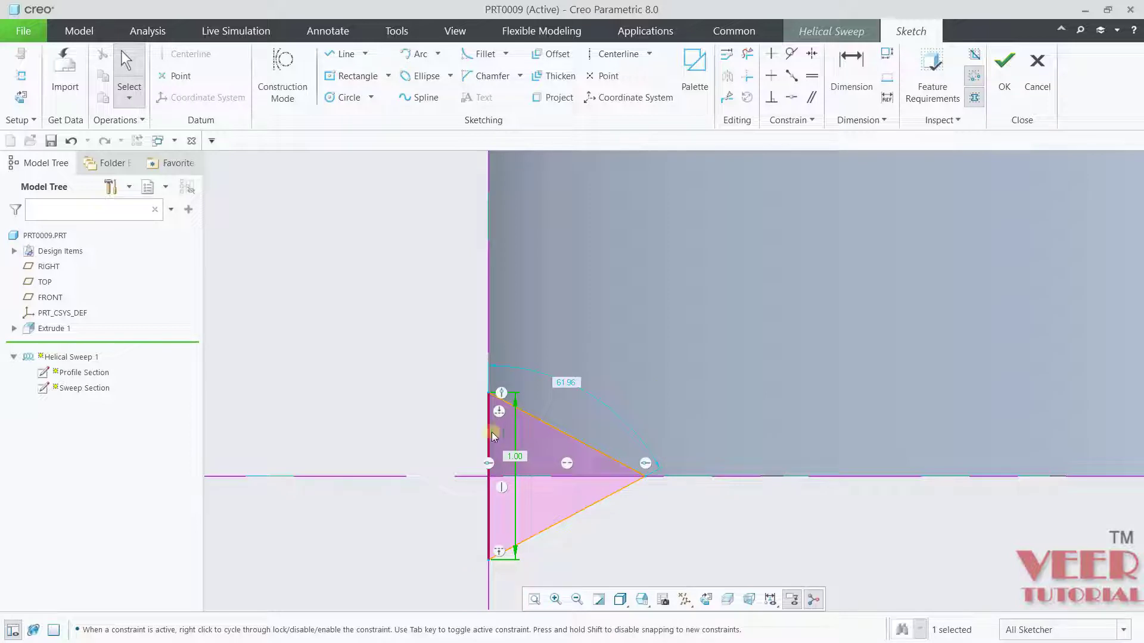
pyautogui.scroll(2, 607, 457)
pyautogui.scroll(-3, 601, 471)
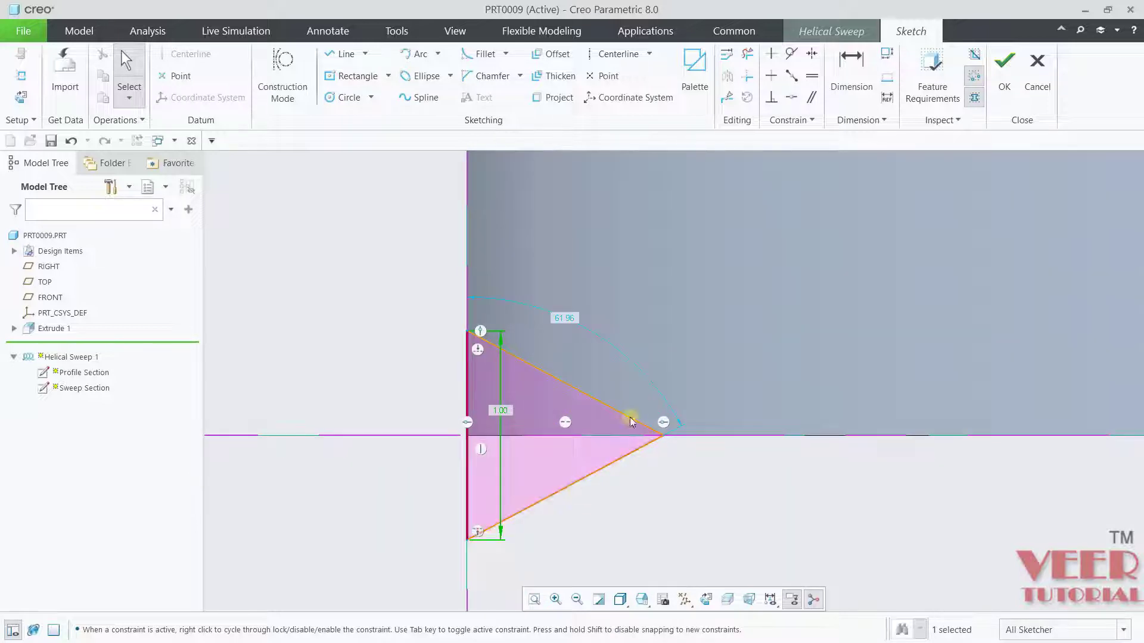
# Dimension the distance from the triangle's vertical side to its apex as 1 and finish the section sketch
pyautogui.click(851, 66)
pyautogui.click(469, 396)
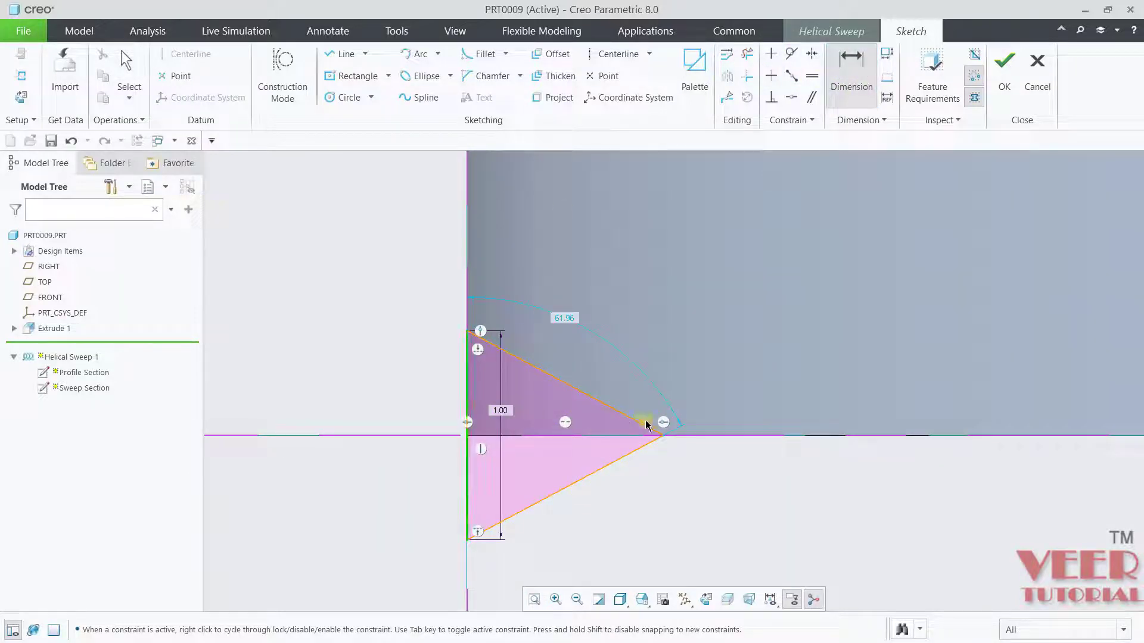
pyautogui.click(663, 438)
pyautogui.middleClick(589, 548)
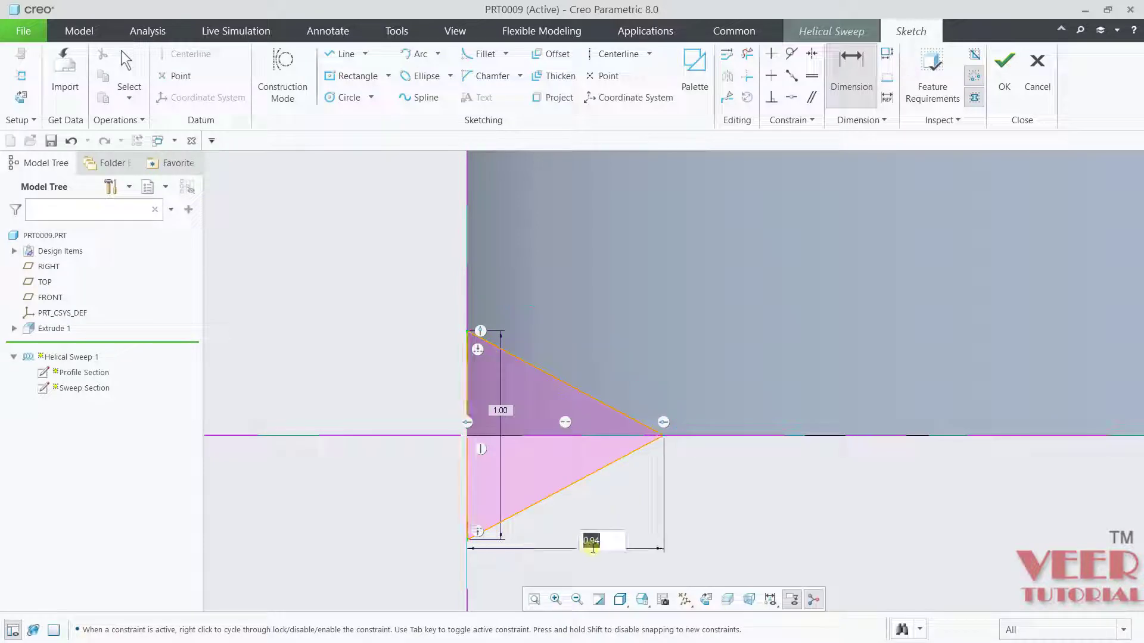
pyautogui.write('1')
pyautogui.press('Return')
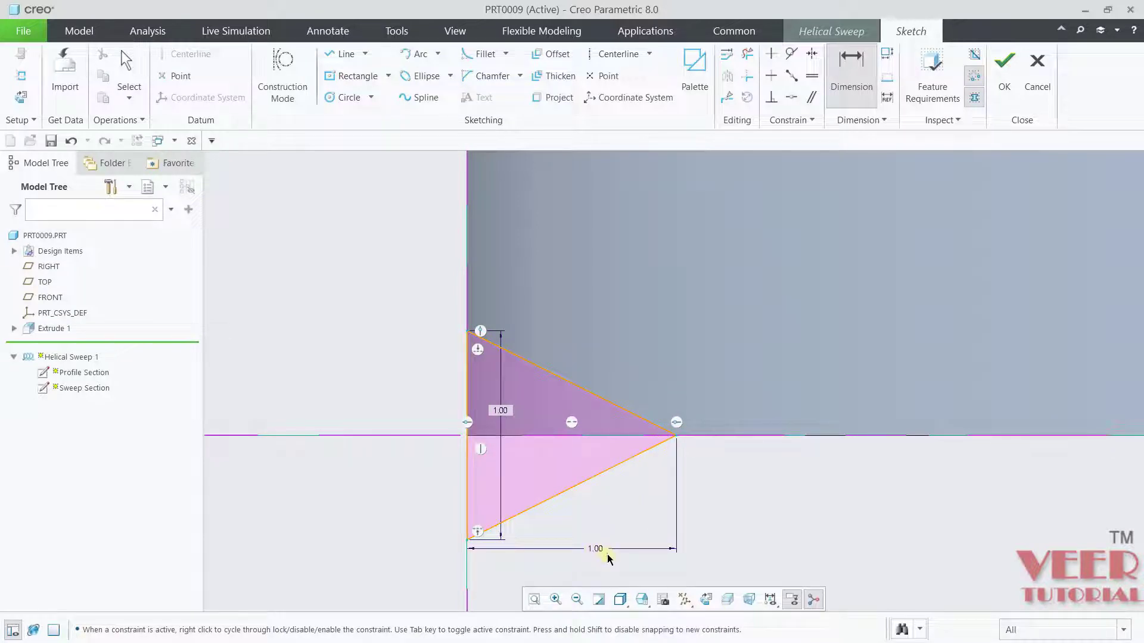
pyautogui.scroll(-3, 609, 558)
pyautogui.click(1004, 65)
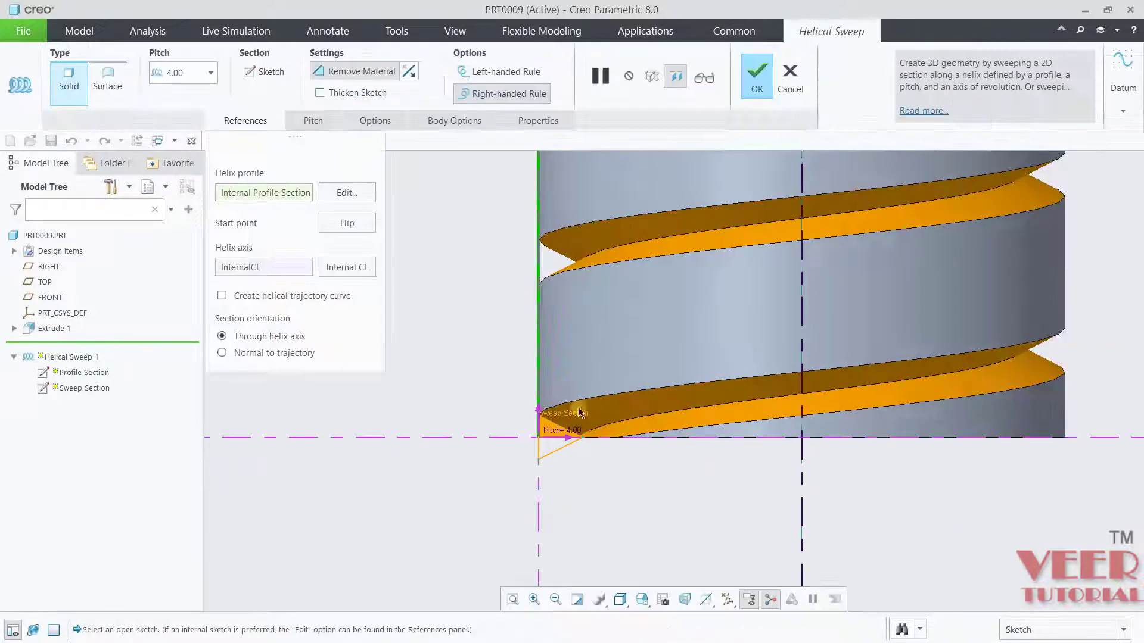
# Inspect the triangular groove preview, set the helical sweep's pitch to 2.5, and complete the redefined feature
pyautogui.scroll(-5, 579, 412)
pyautogui.scroll(8, 691, 219)
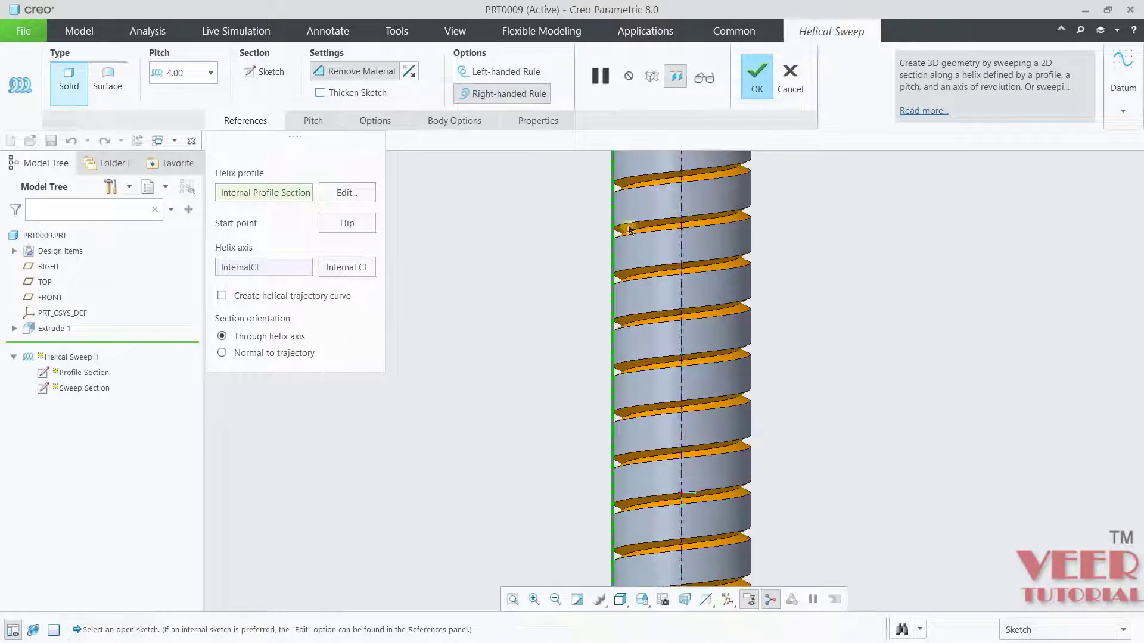
pyautogui.scroll(4, 589, 368)
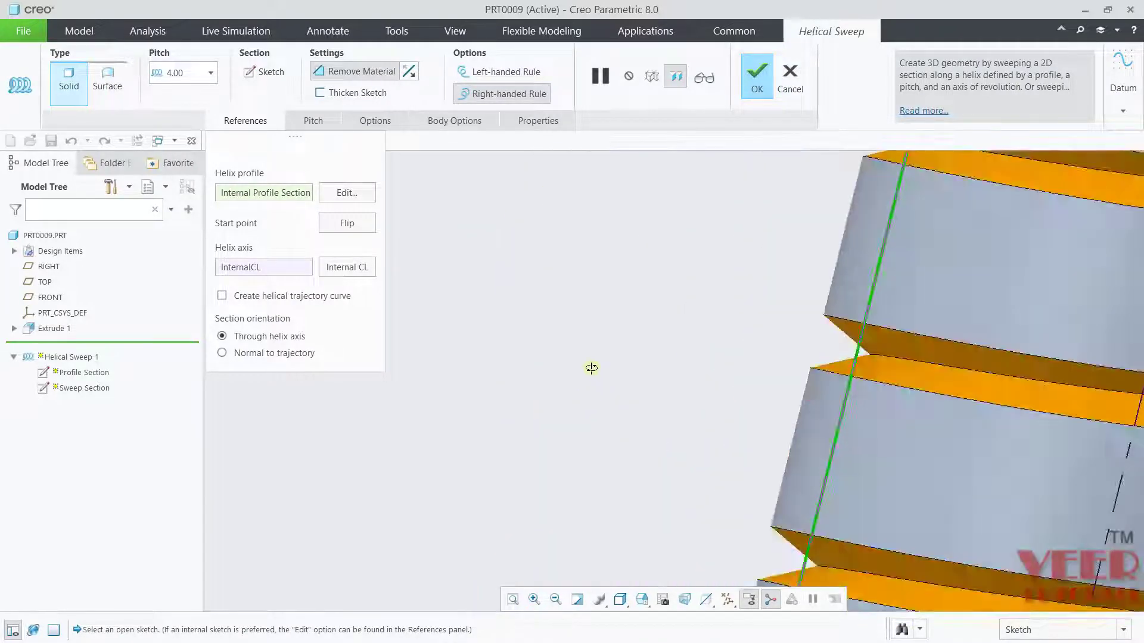
pyautogui.scroll(-10, 453, 334)
pyautogui.scroll(4, 529, 344)
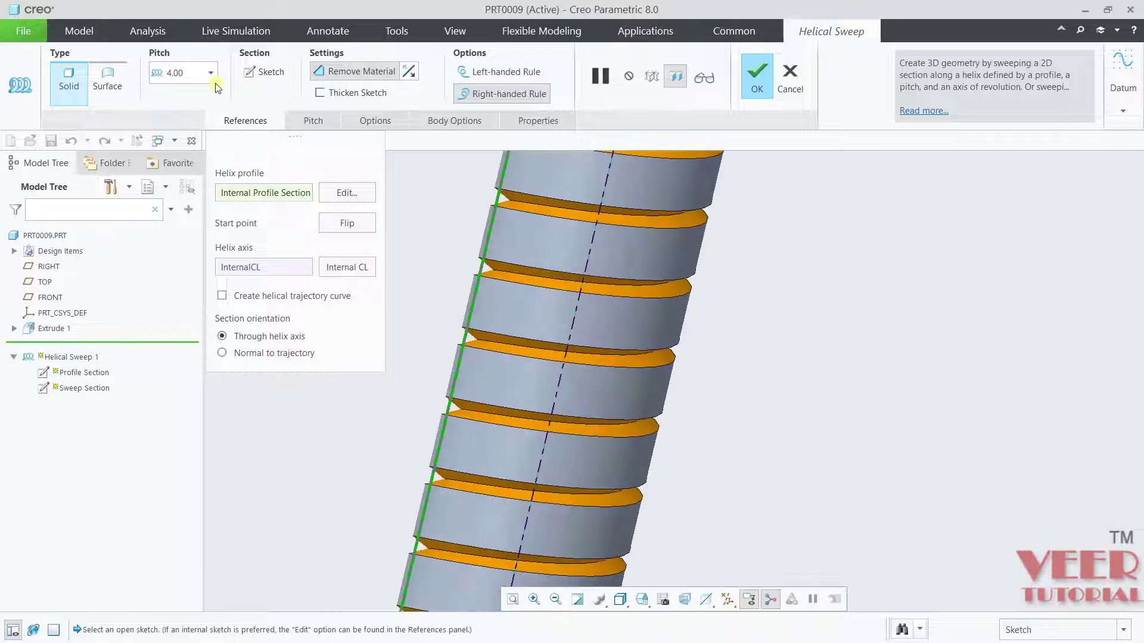
pyautogui.write('2')
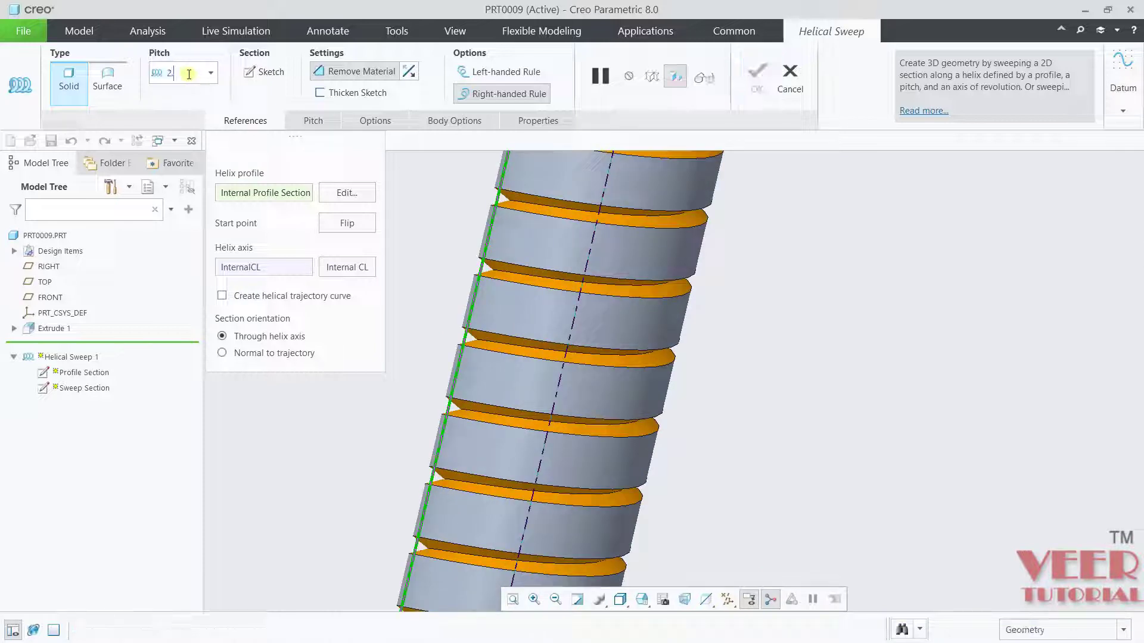
pyautogui.write('.5')
pyautogui.press('Return')
pyautogui.scroll(-4, 689, 161)
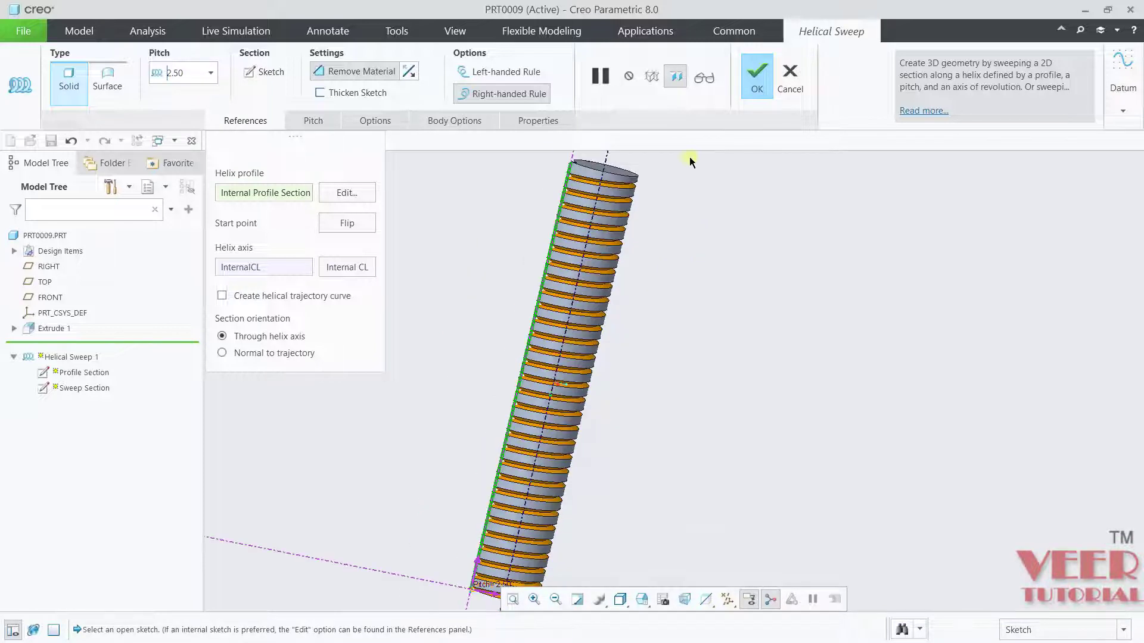
pyautogui.click(755, 76)
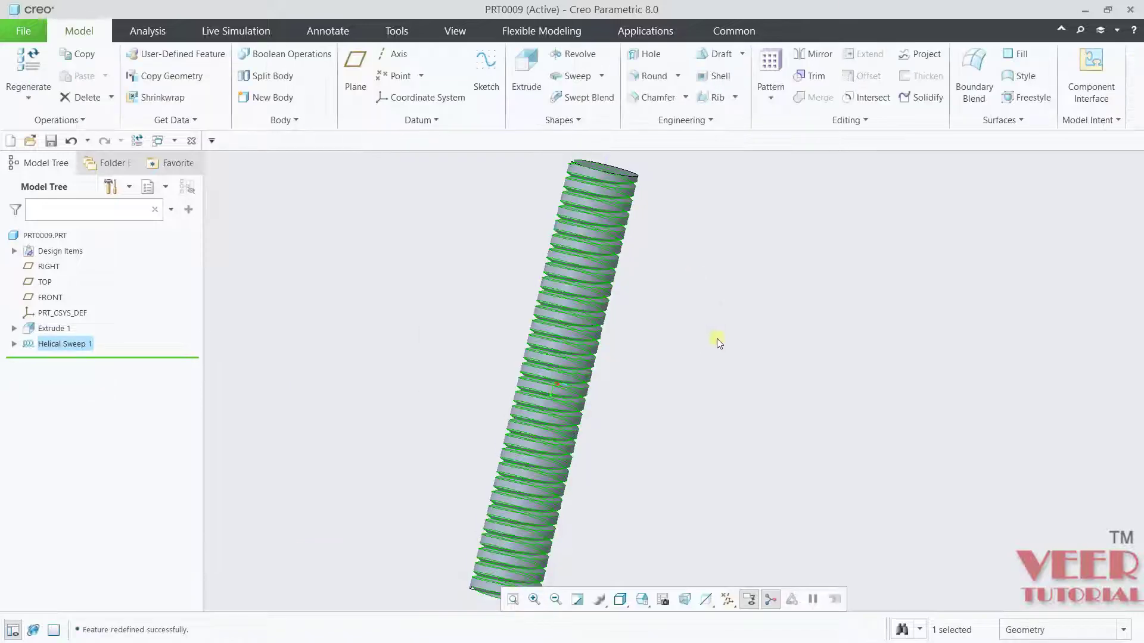
pyautogui.moveTo(717, 339); pyautogui.dragTo(743, 365, button='middle')
pyautogui.scroll(-3, 694, 295)
pyautogui.scroll(5, 638, 411)
pyautogui.scroll(-4, 745, 364)
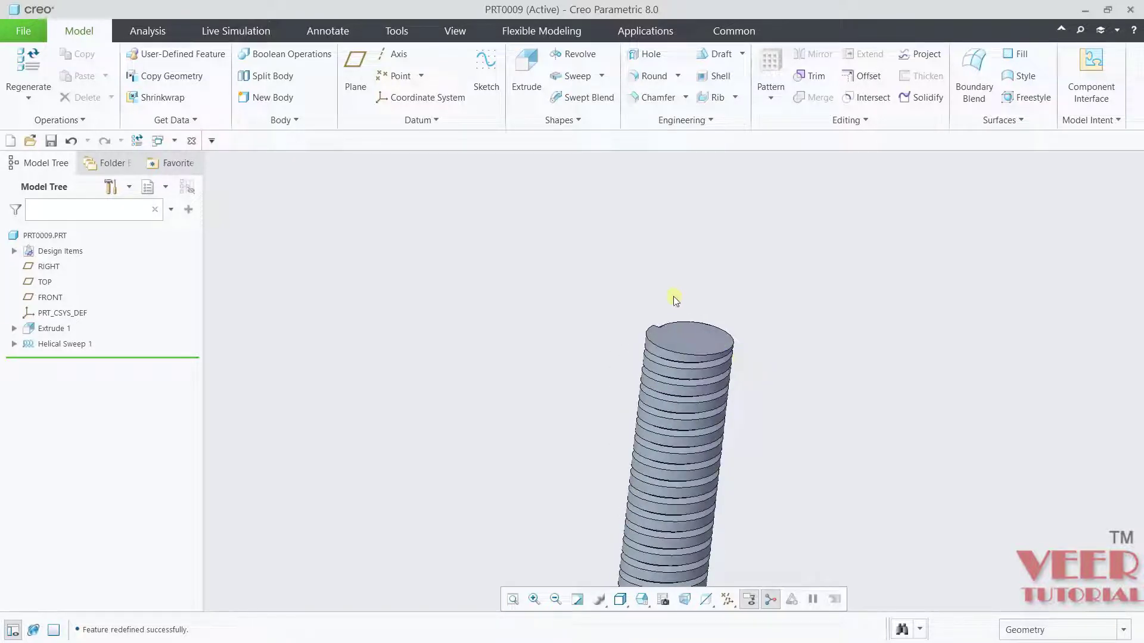